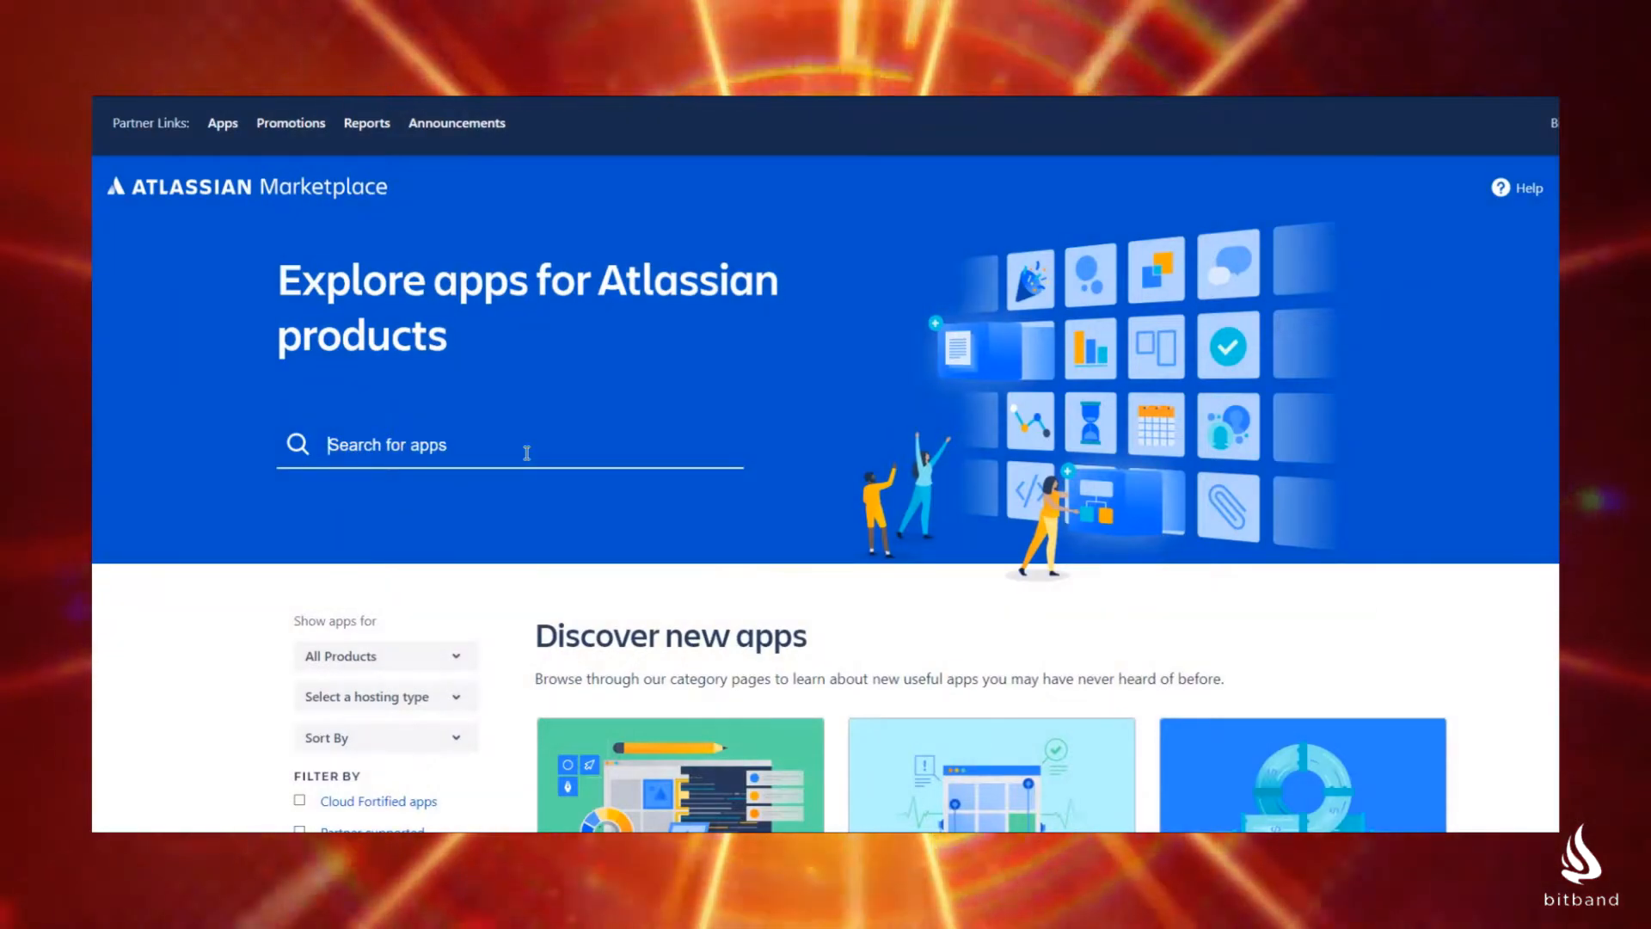
Step: Search the marketplace for "bitband release notes" and get the Automate Release Notes in Jira app
type("tban")
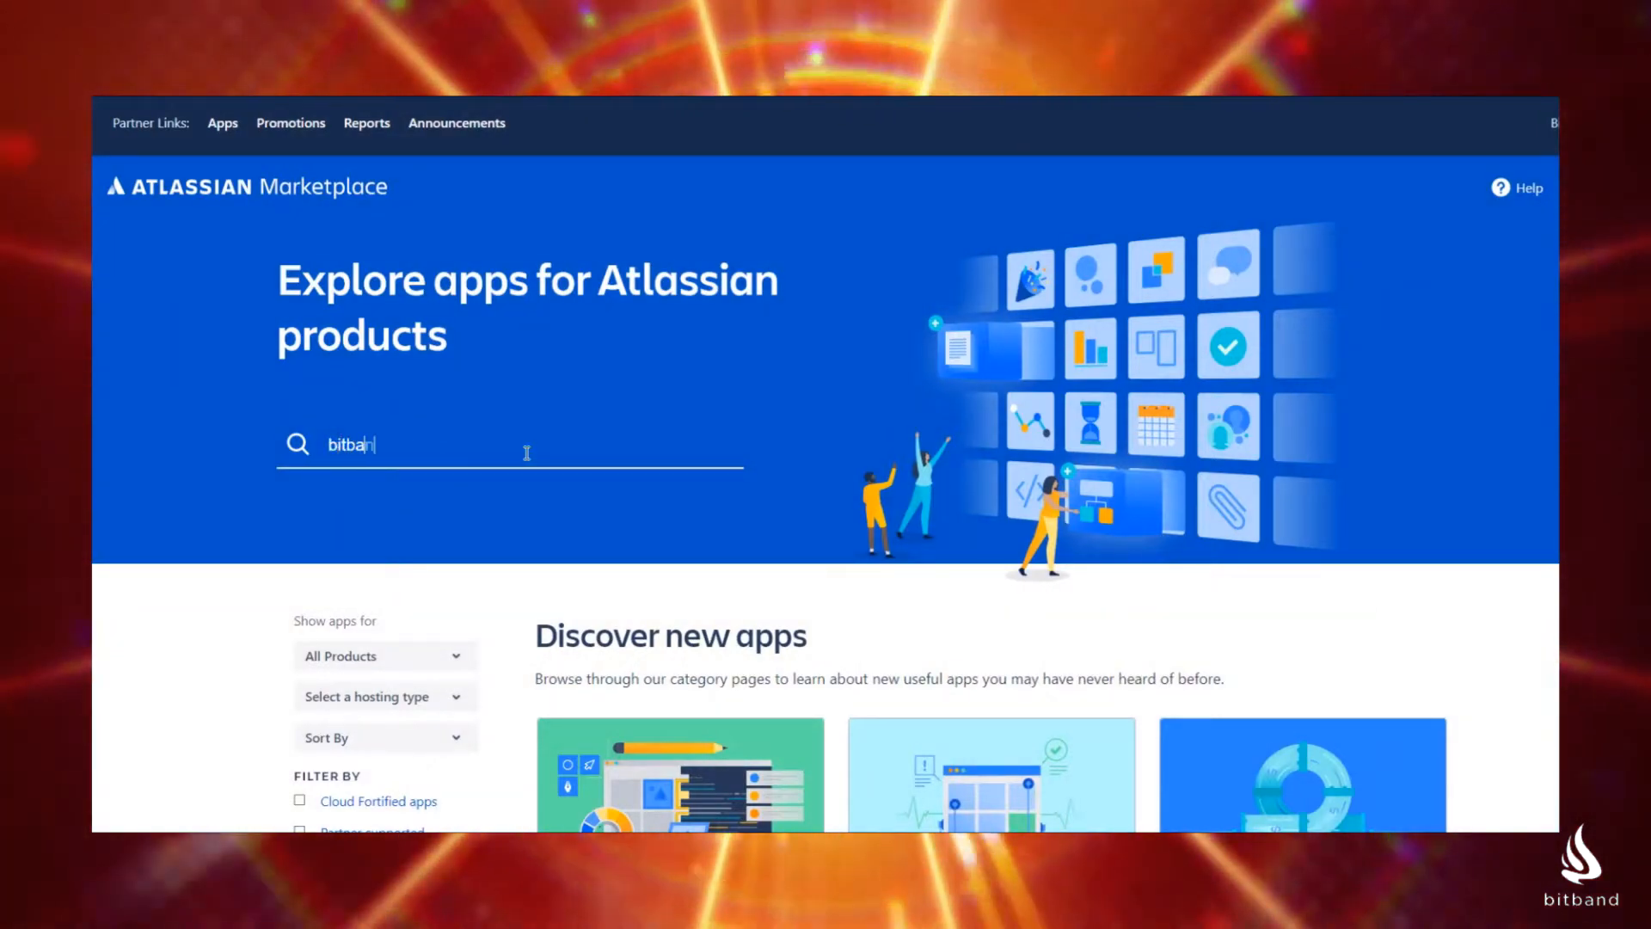
type("d relea")
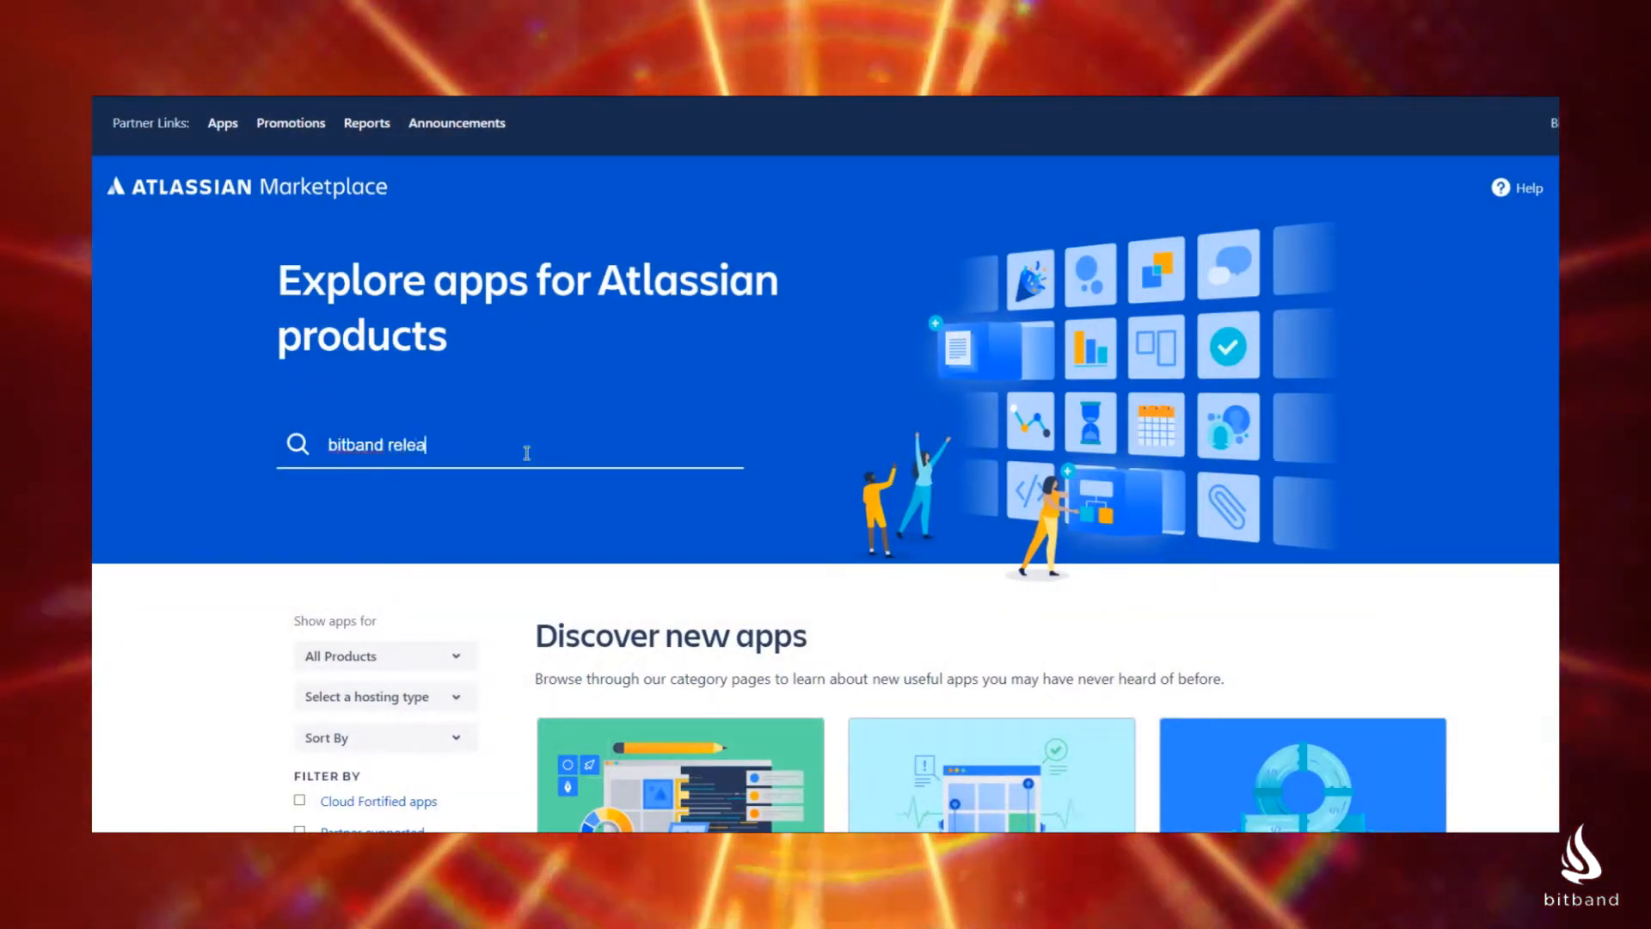
type("se note")
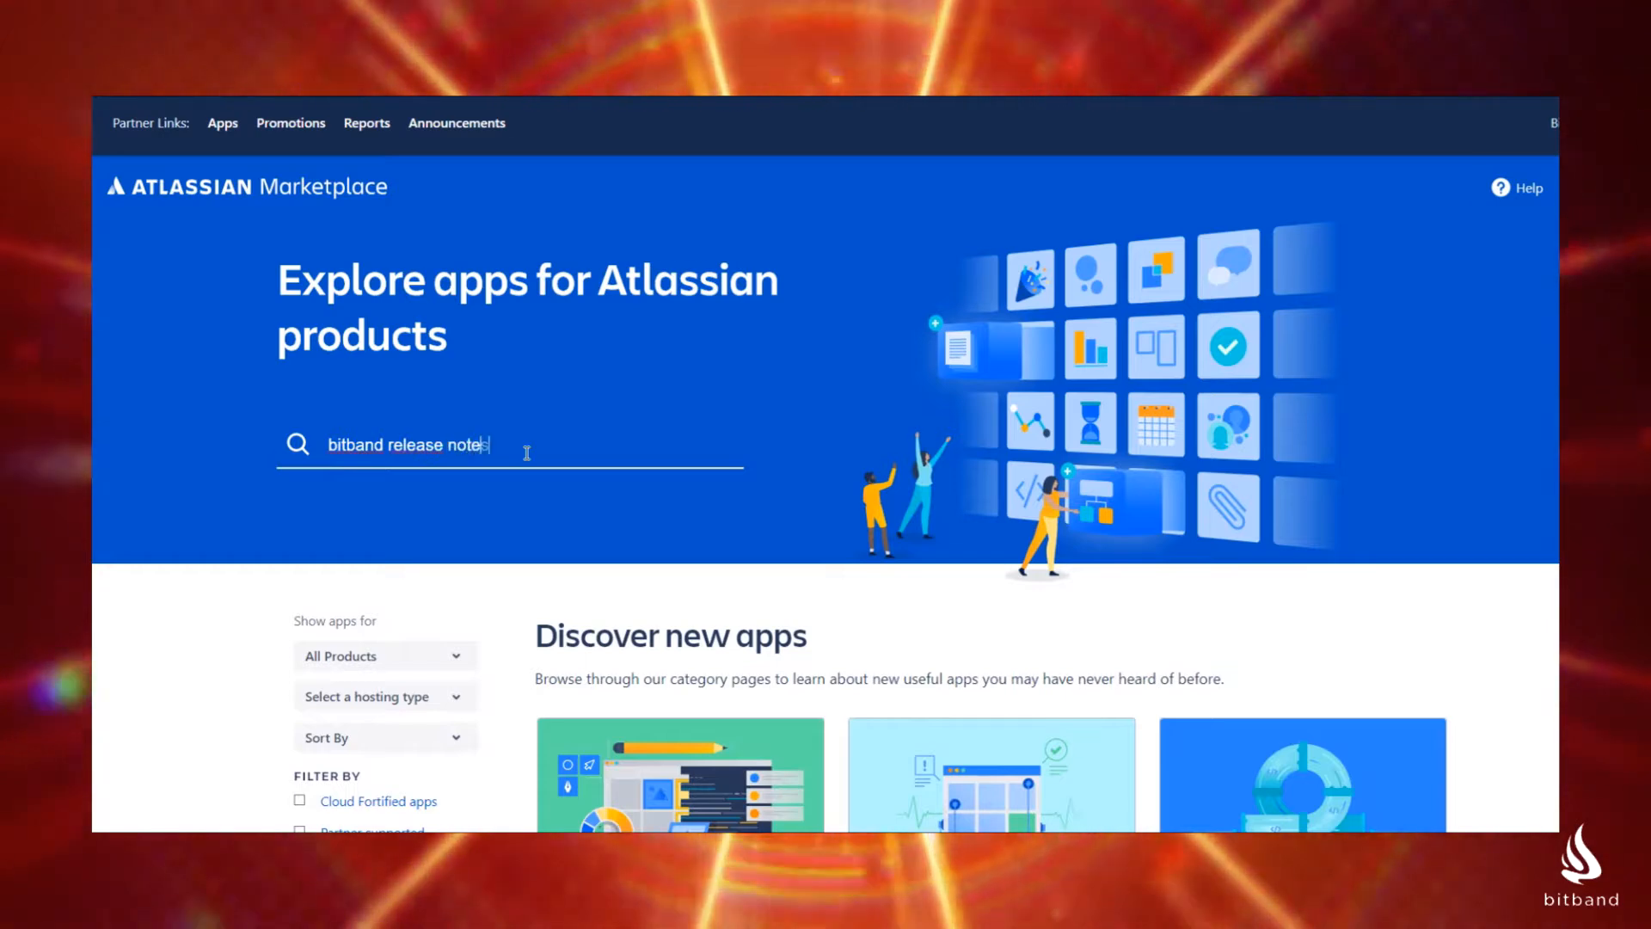
type("s")
key("Return")
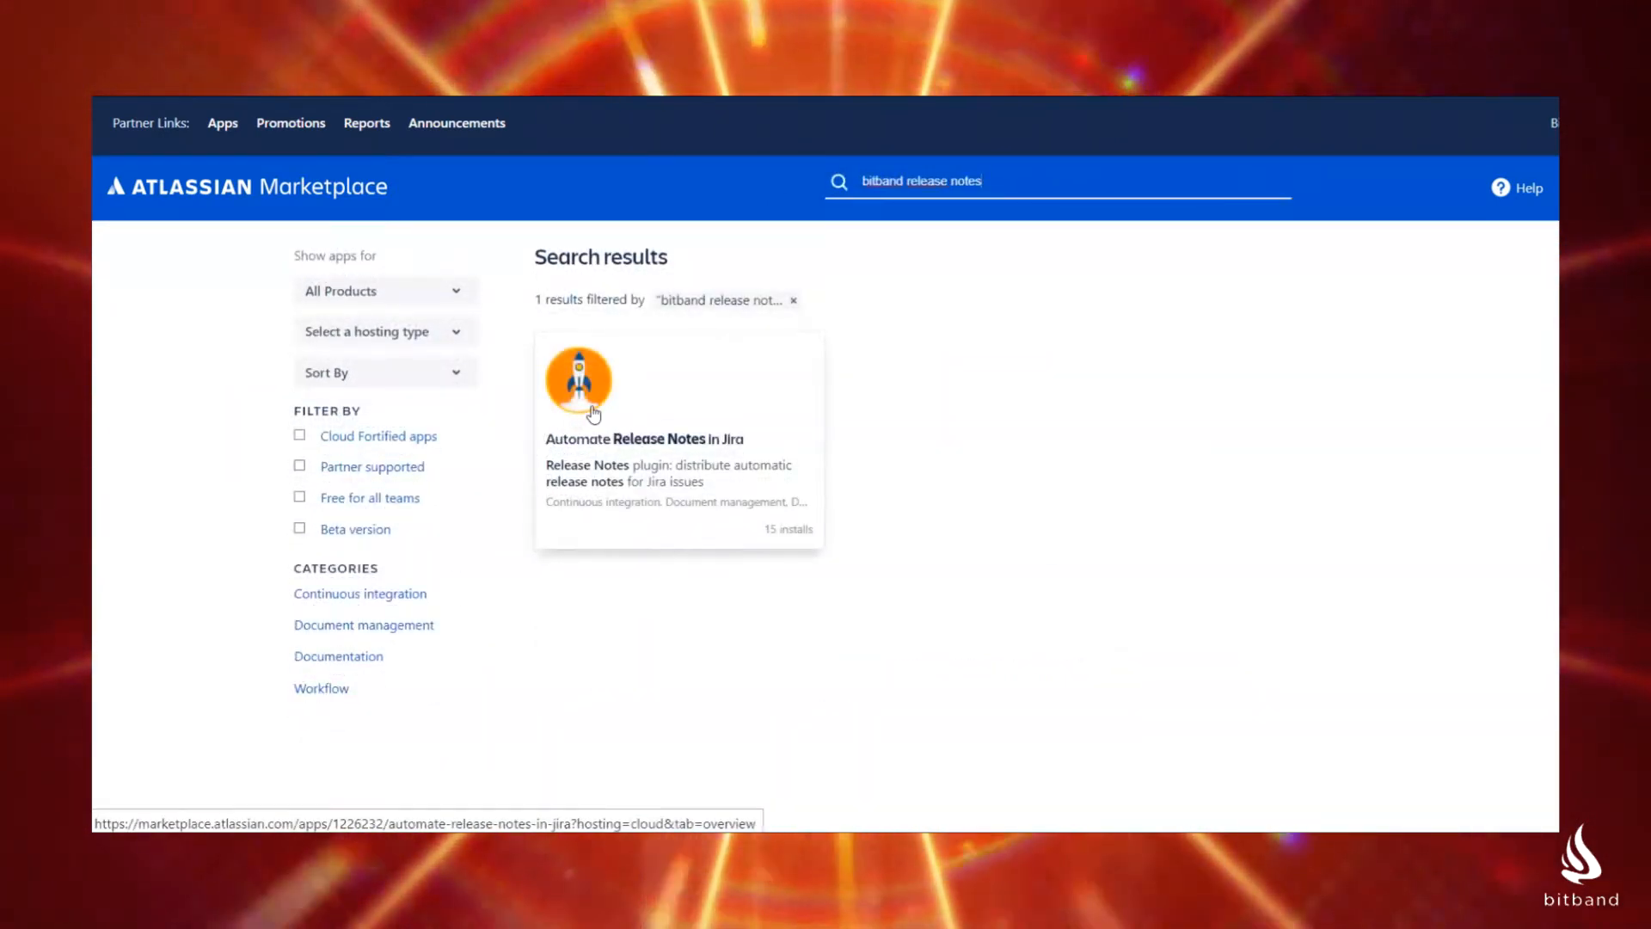
left_click(593, 414)
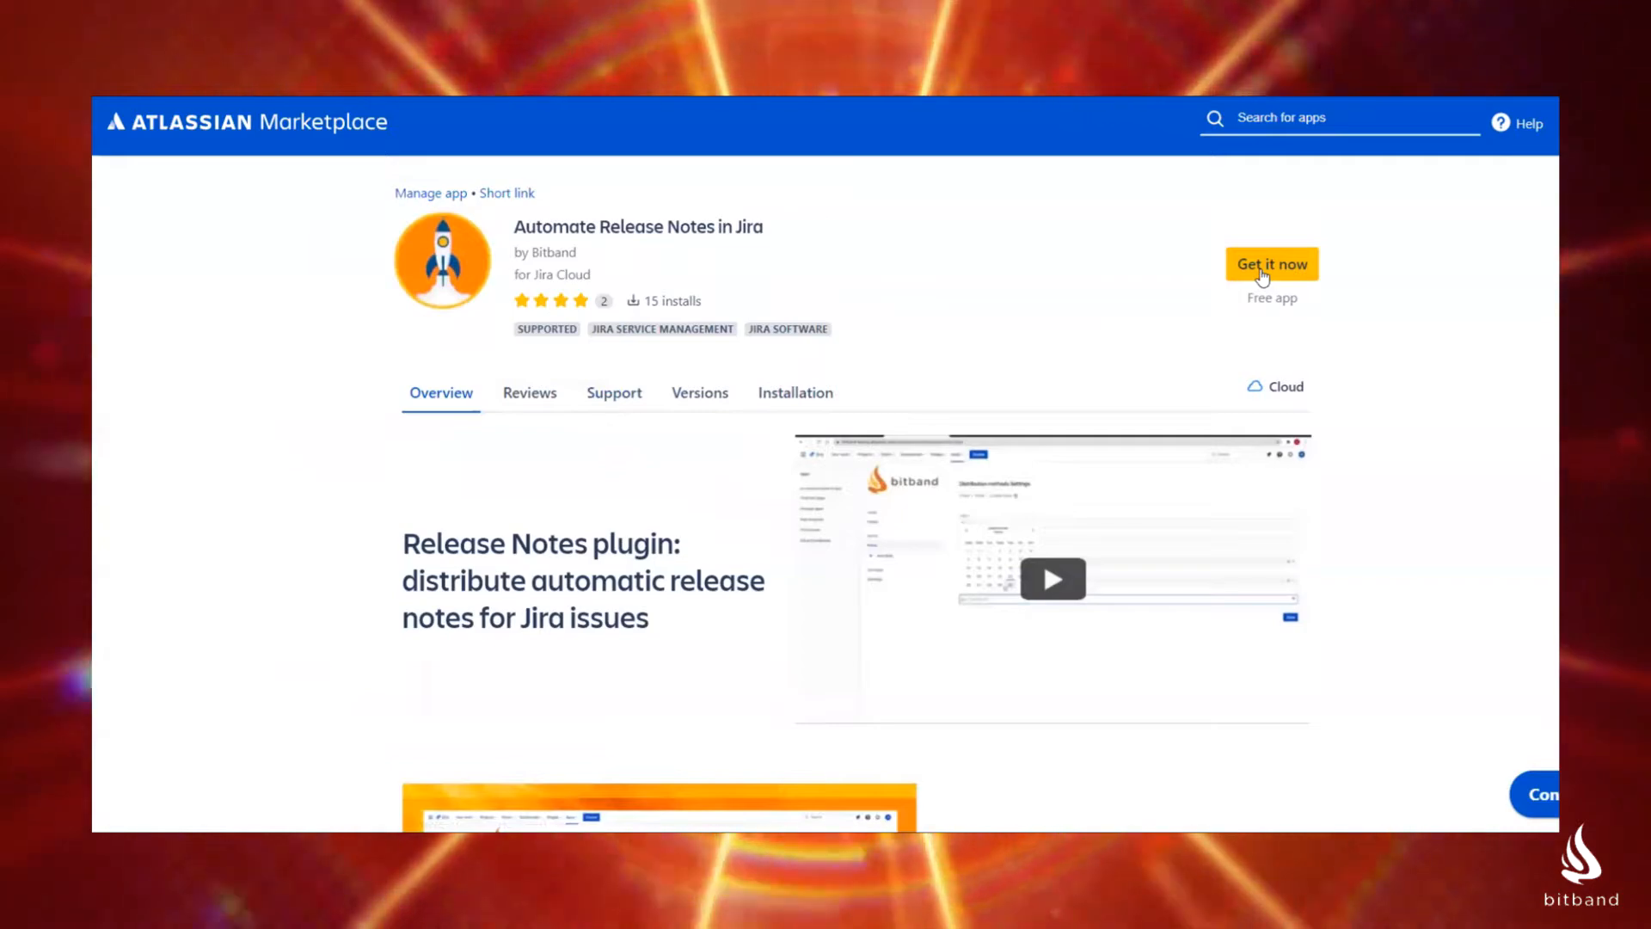
left_click(1261, 274)
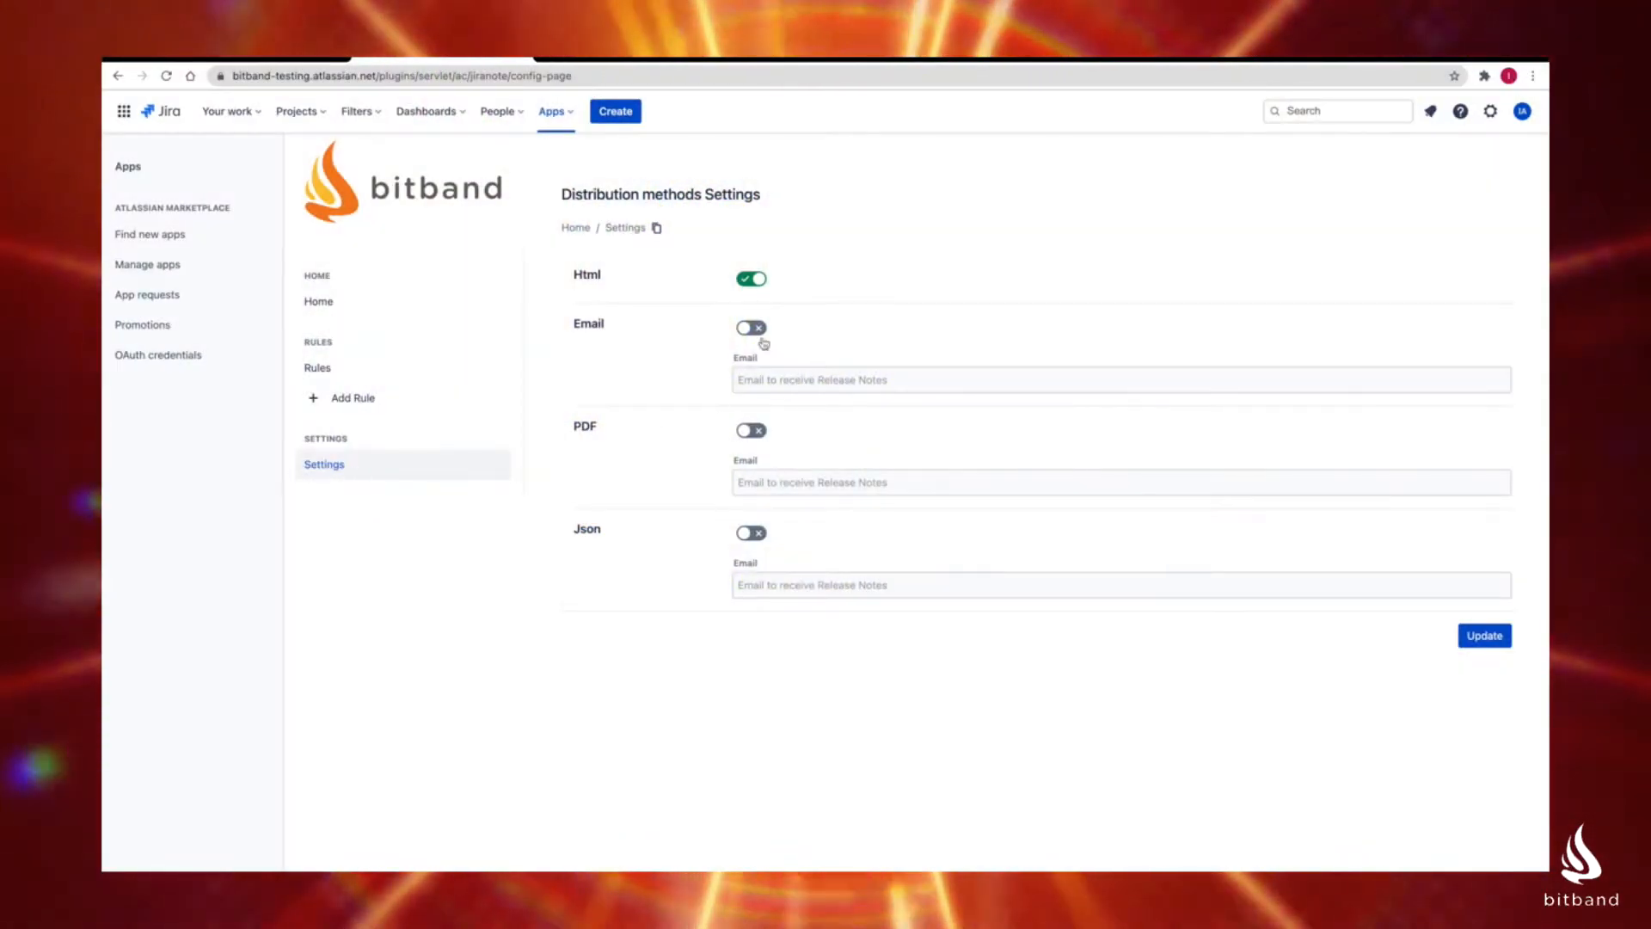
Step: Enable the Email distribution method, enter the recipient's email address for release notes, and save the settings
left_click(760, 334)
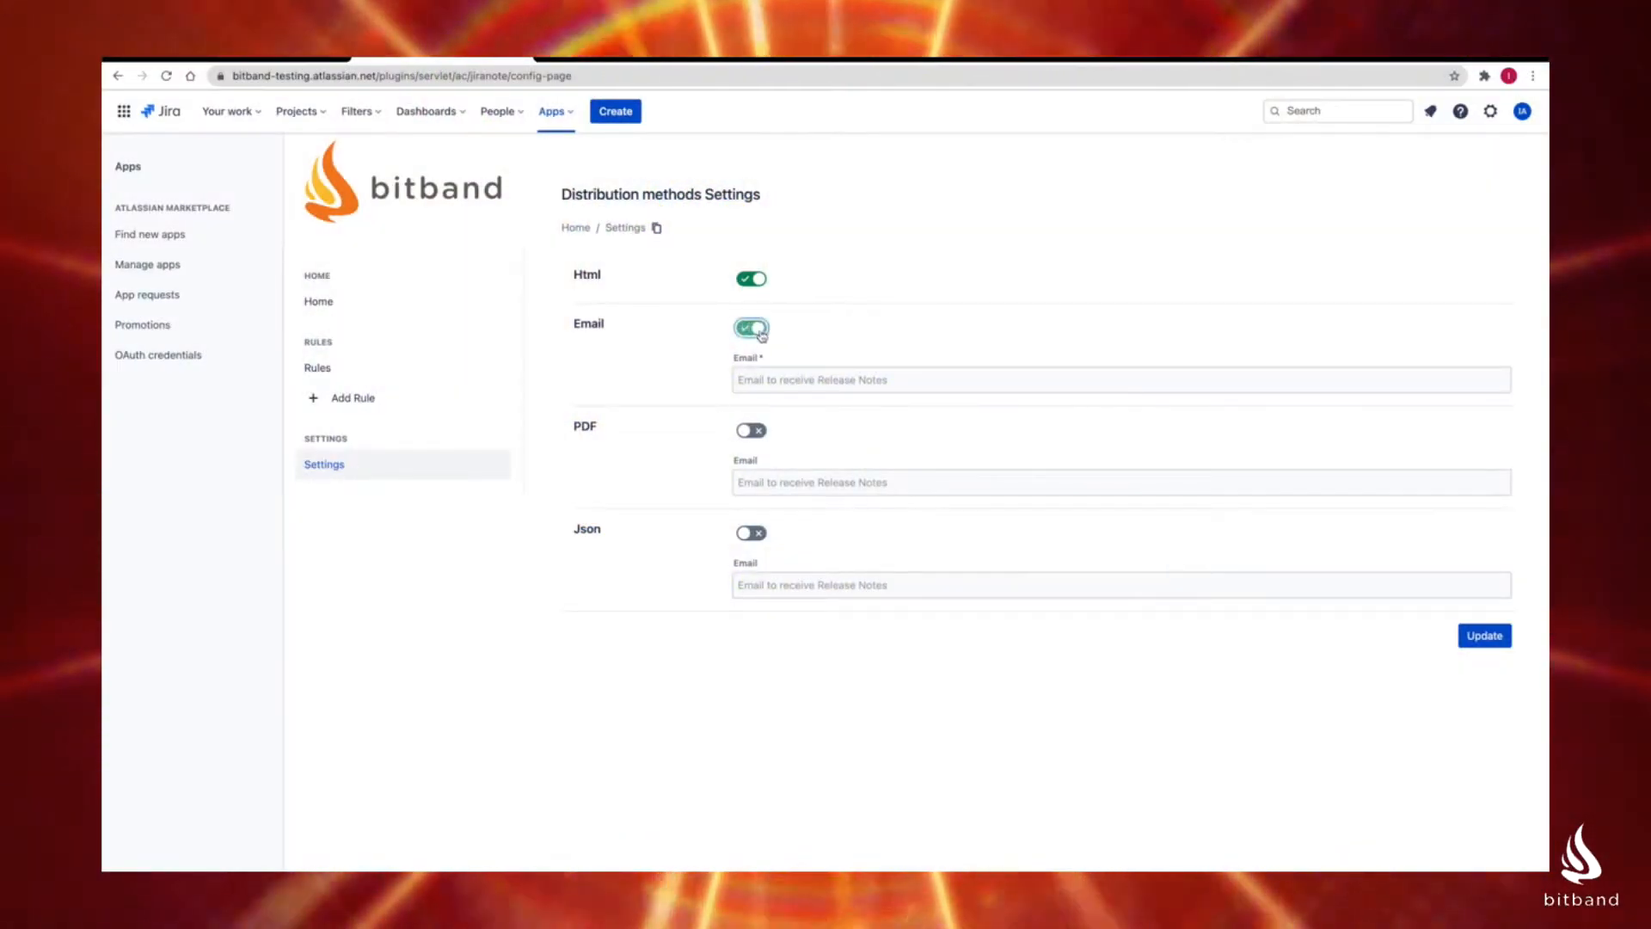
left_click(756, 379)
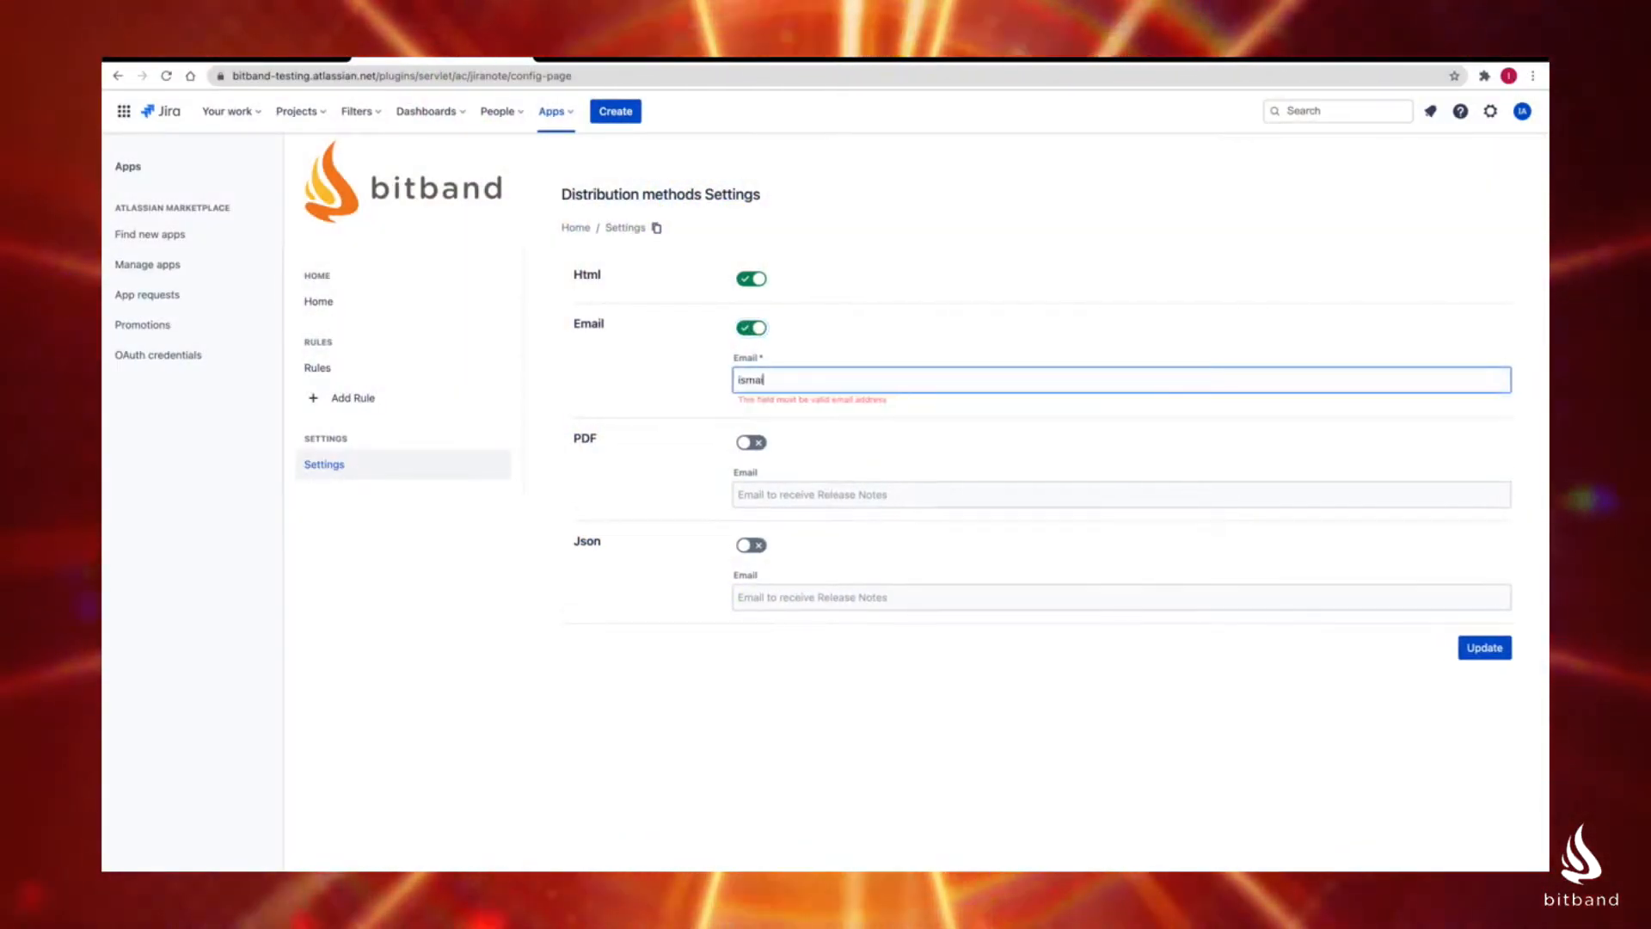
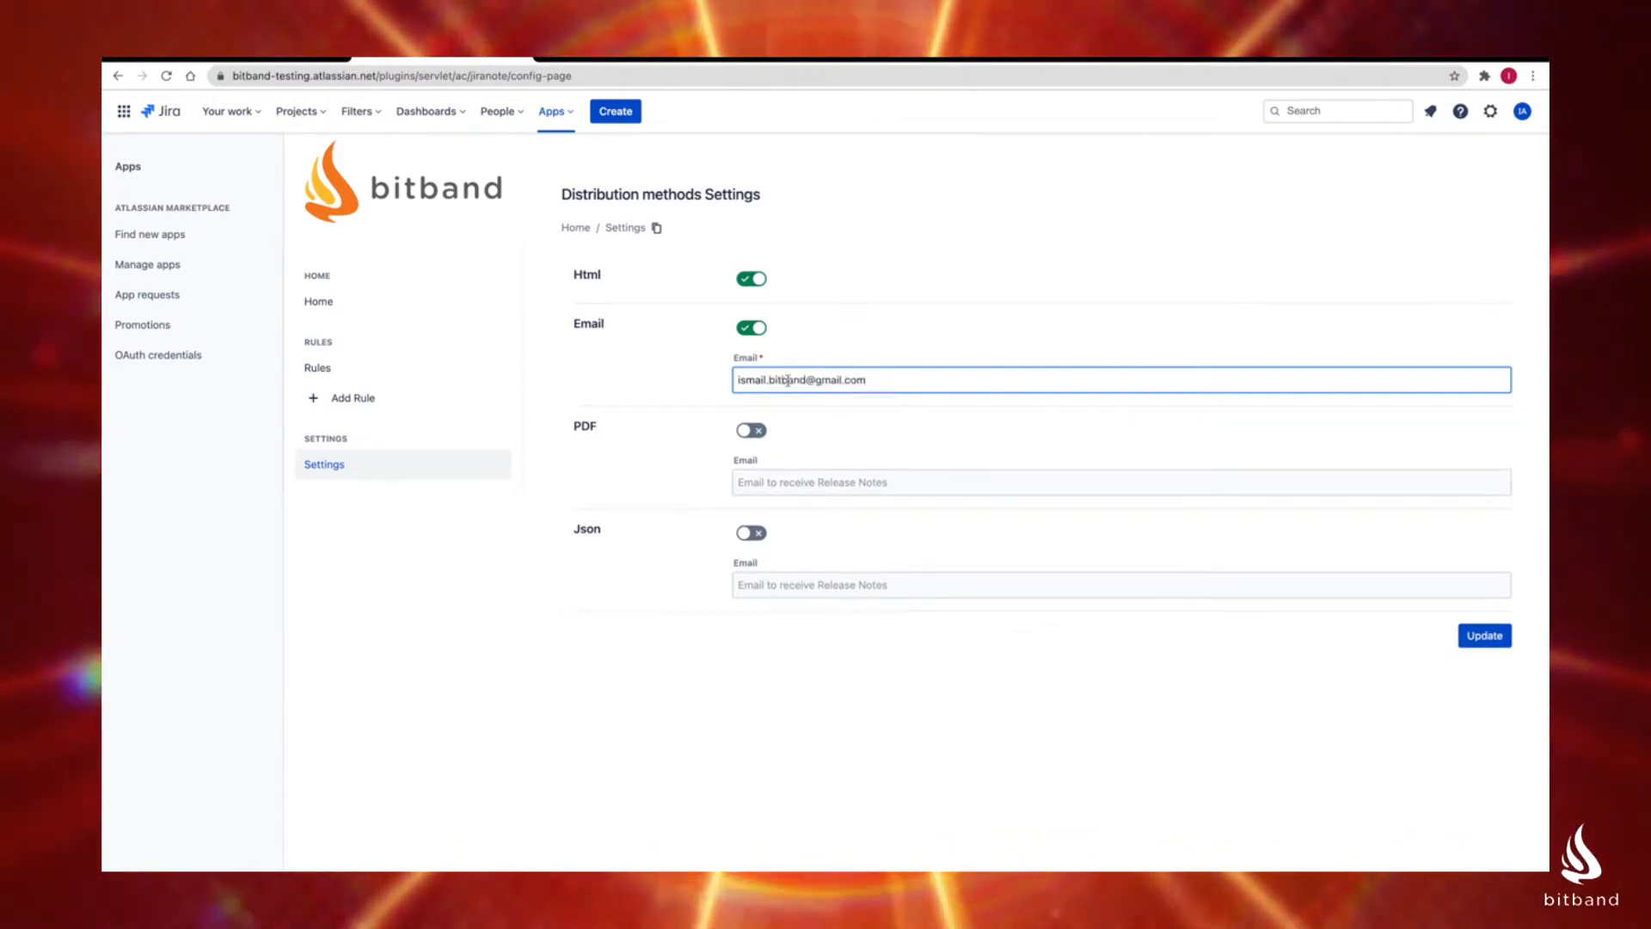
left_click(1491, 638)
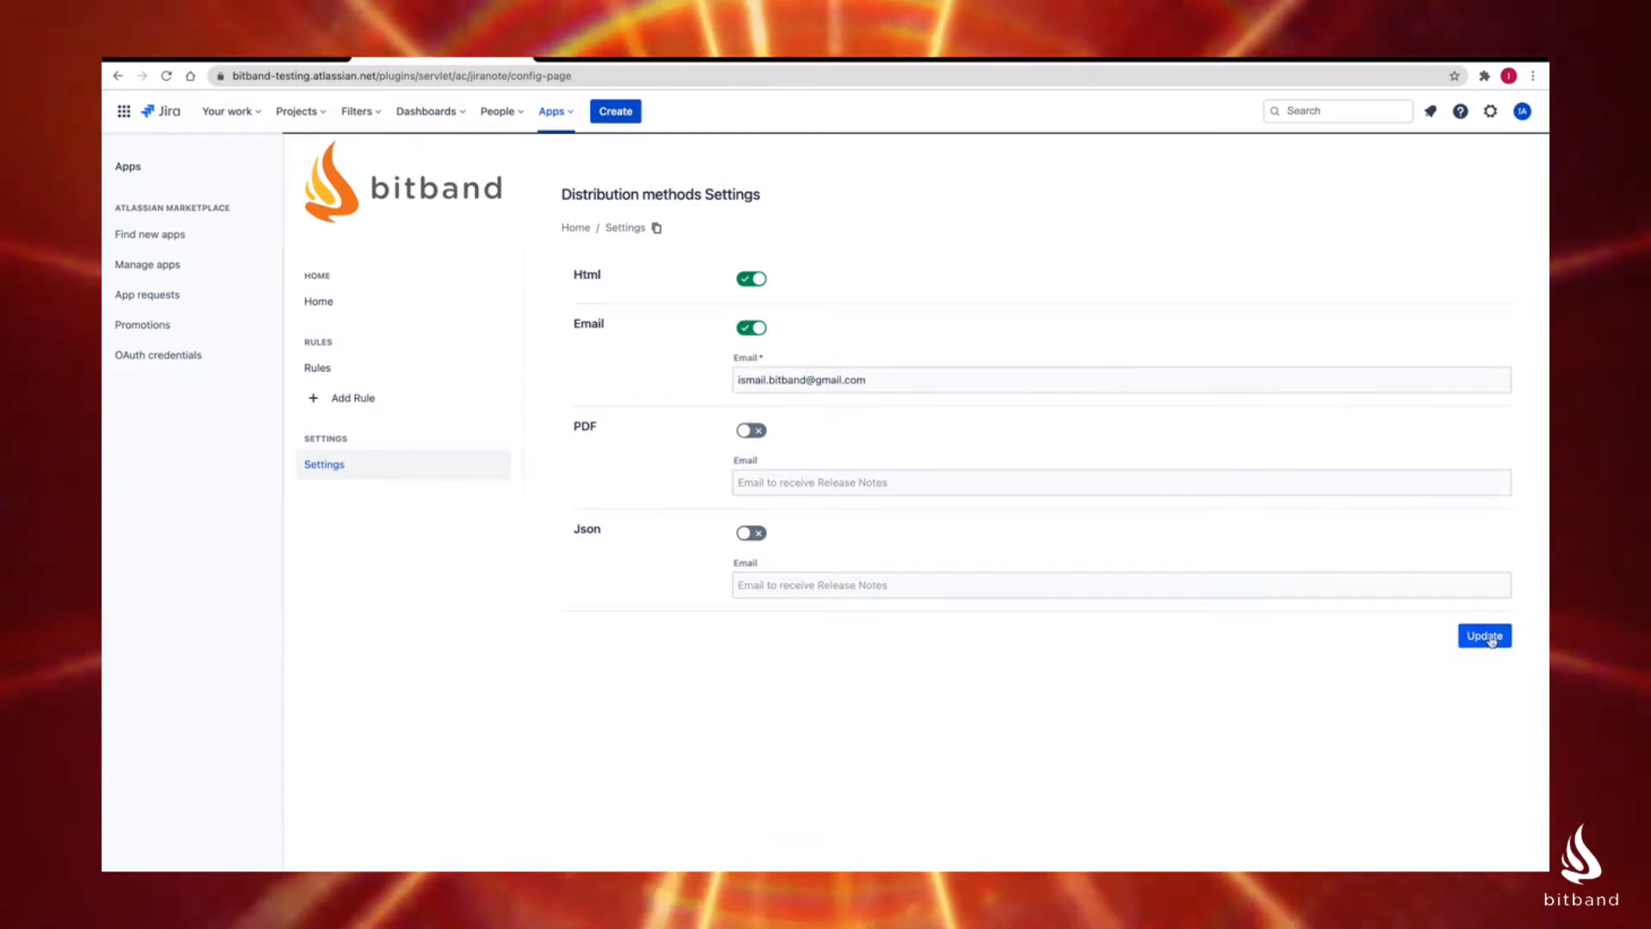
Step: Create a new release notes rule titled "Manual triggered Rule"
left_click(340, 368)
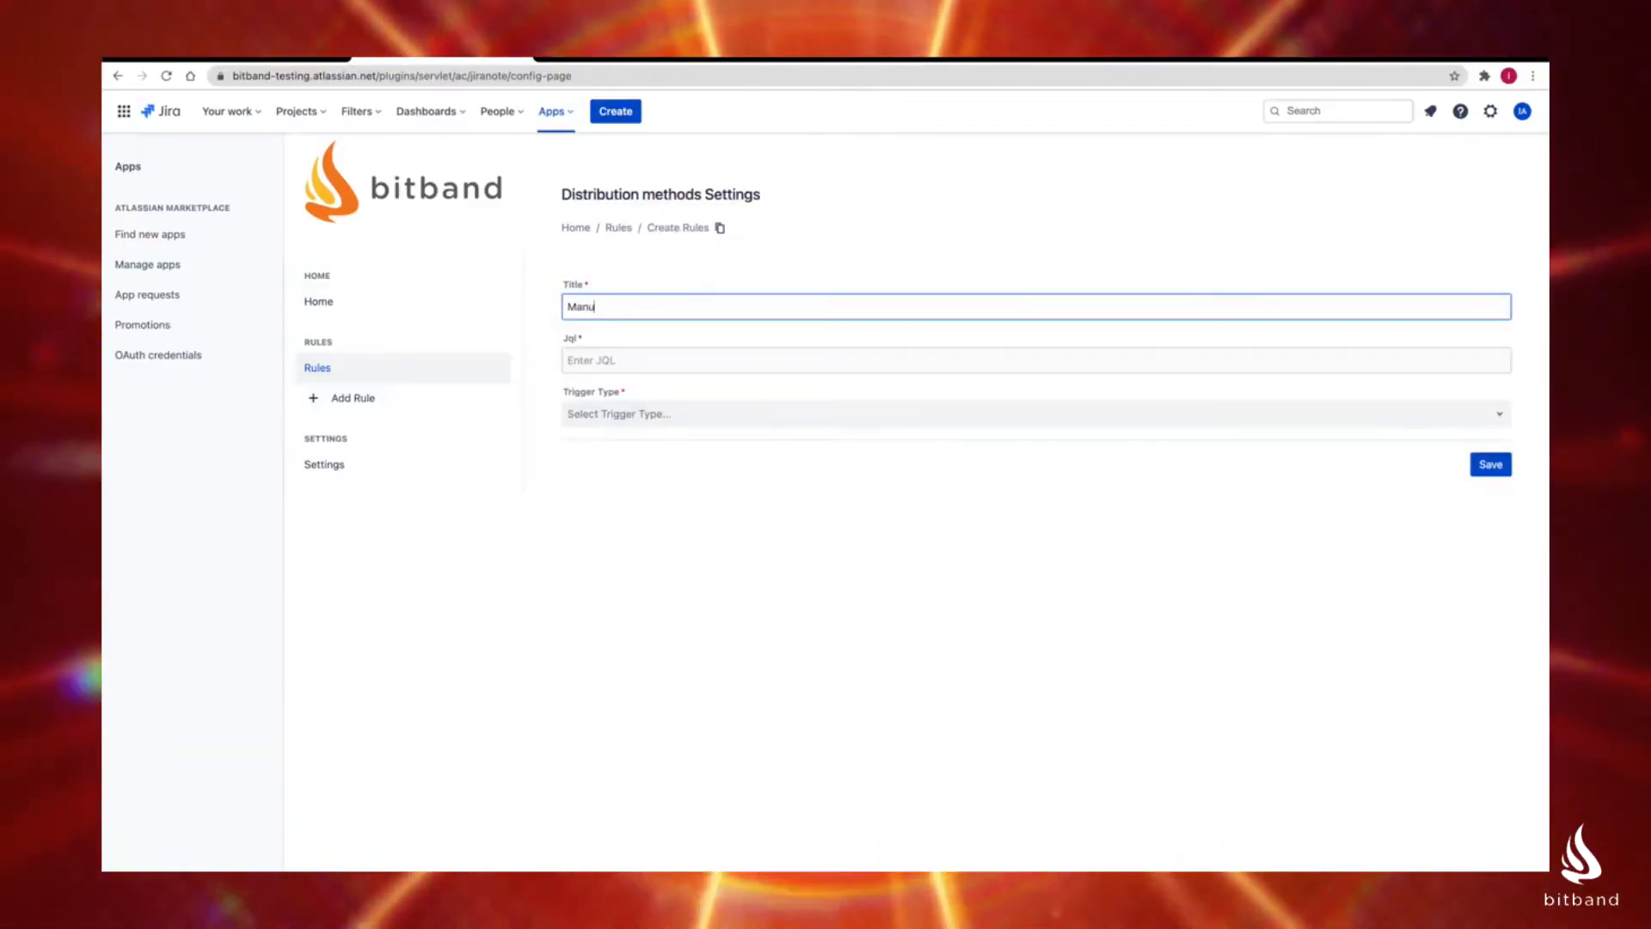
type("al Rule")
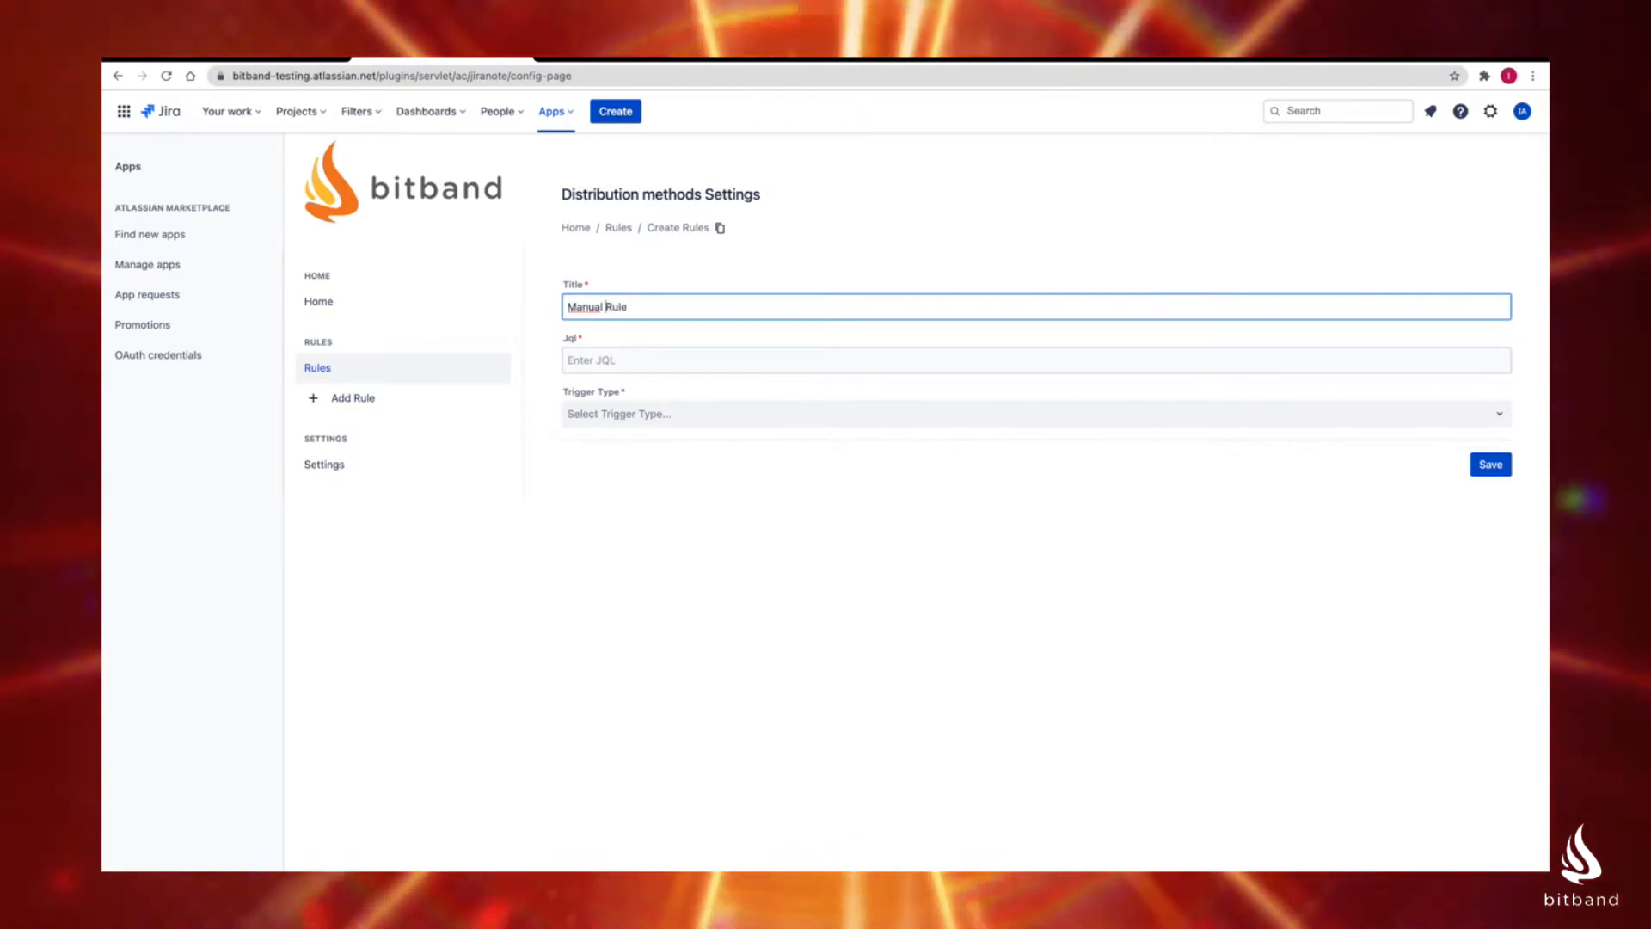
type("igger ")
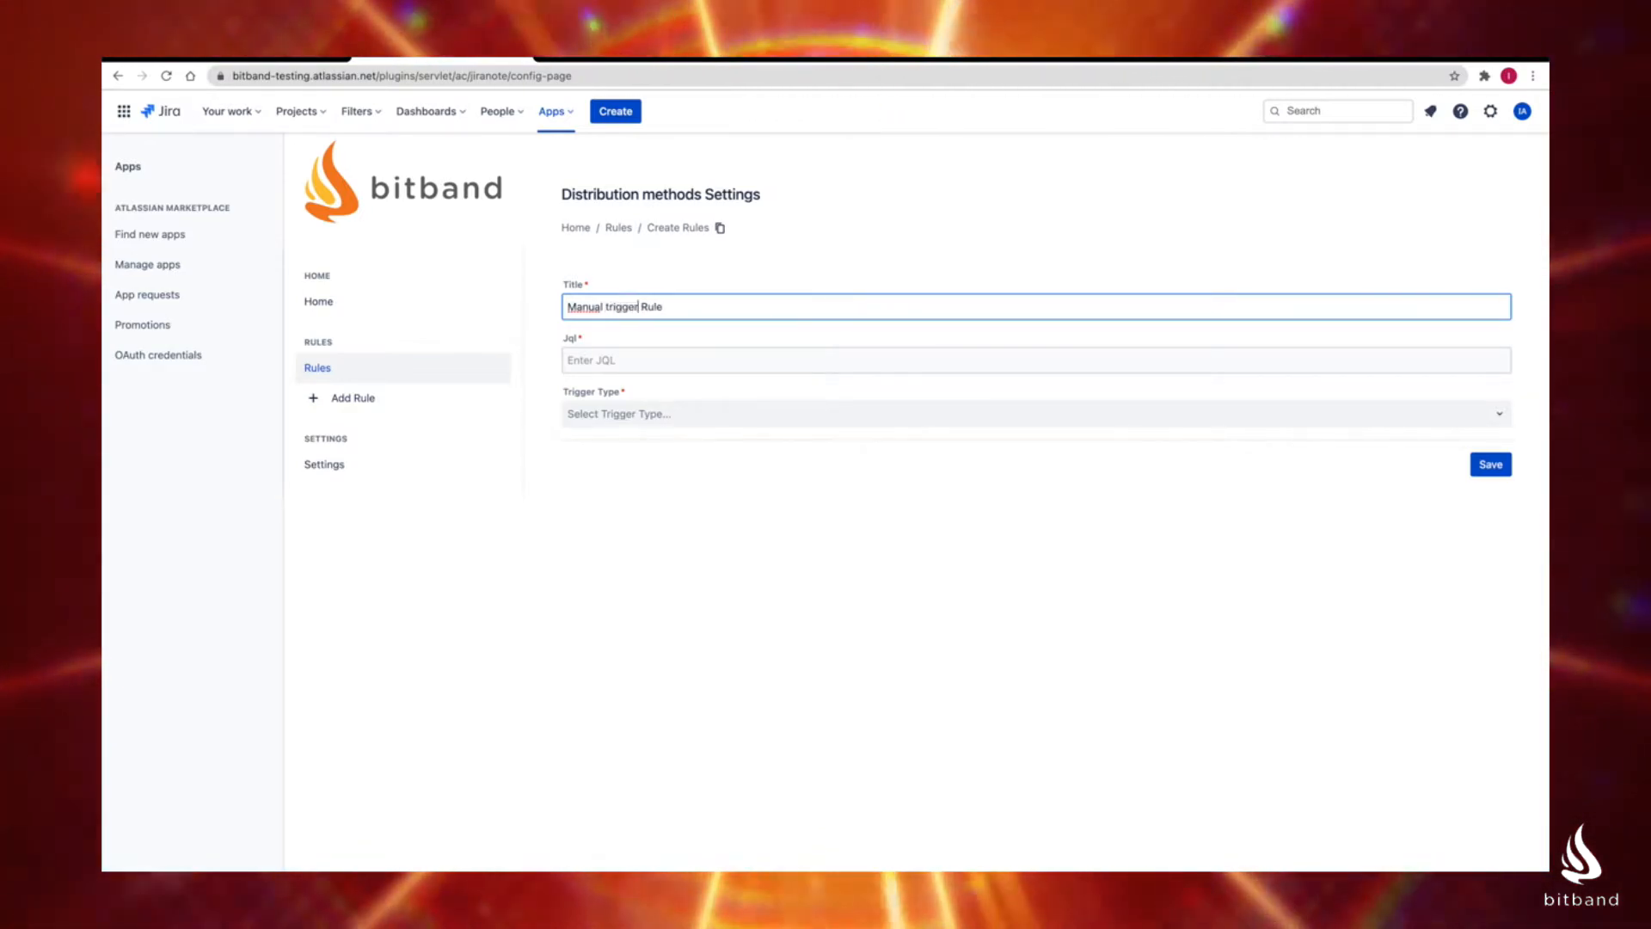
type("ed")
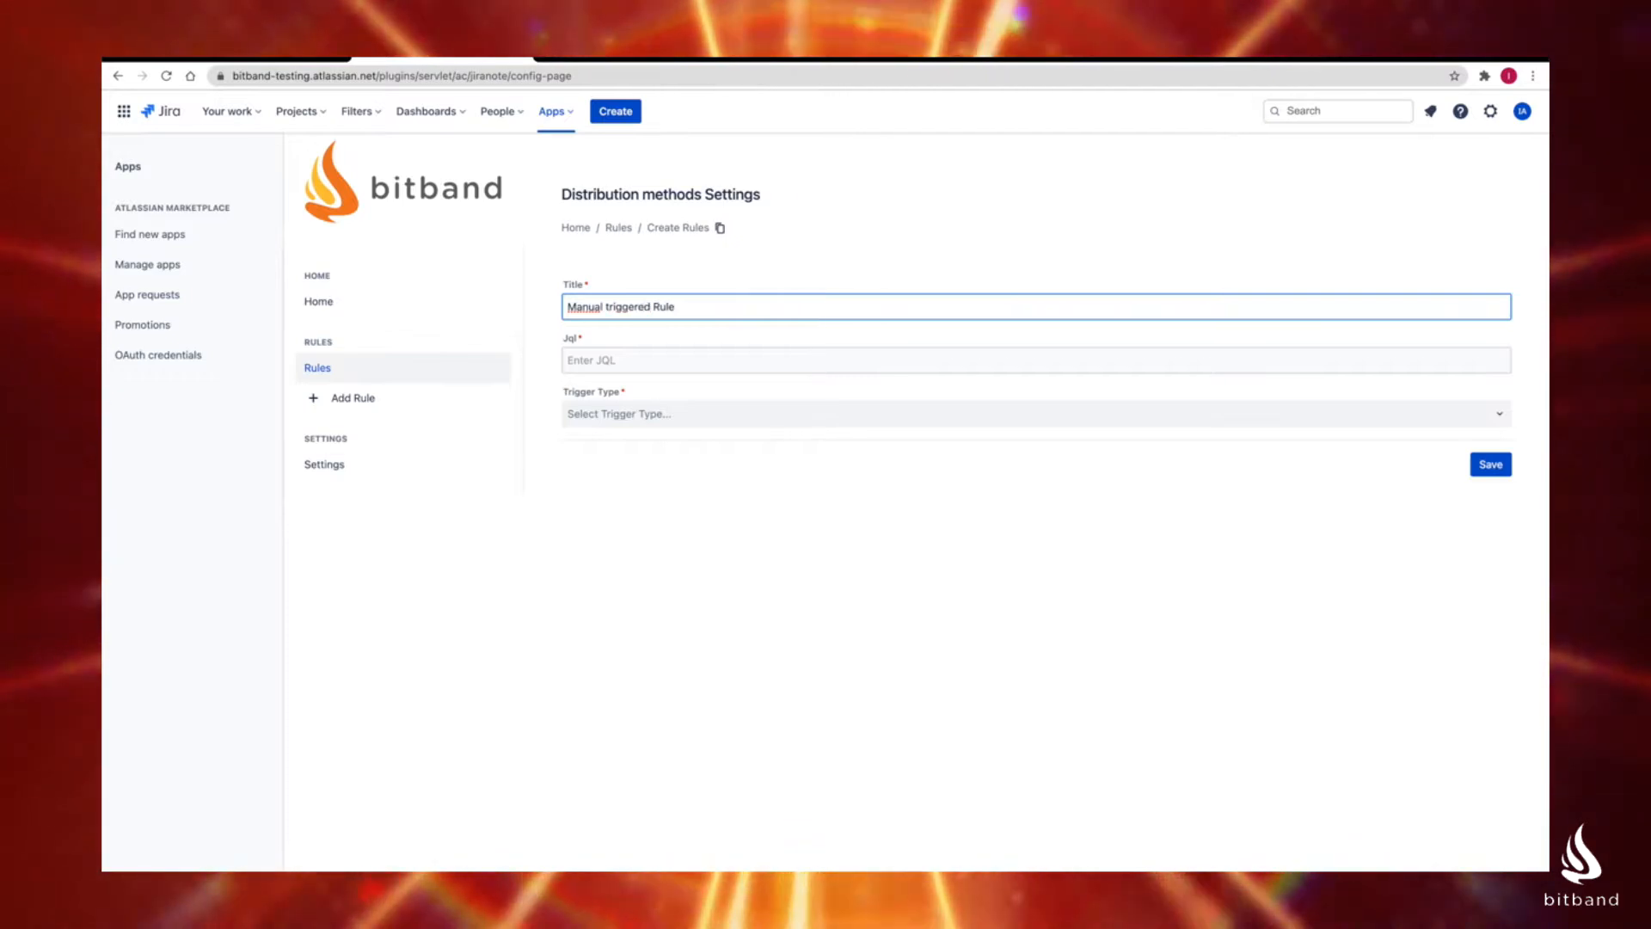
Step: Set the rule's JQL to "project = SP && issueType = Task"
left_click(638, 362)
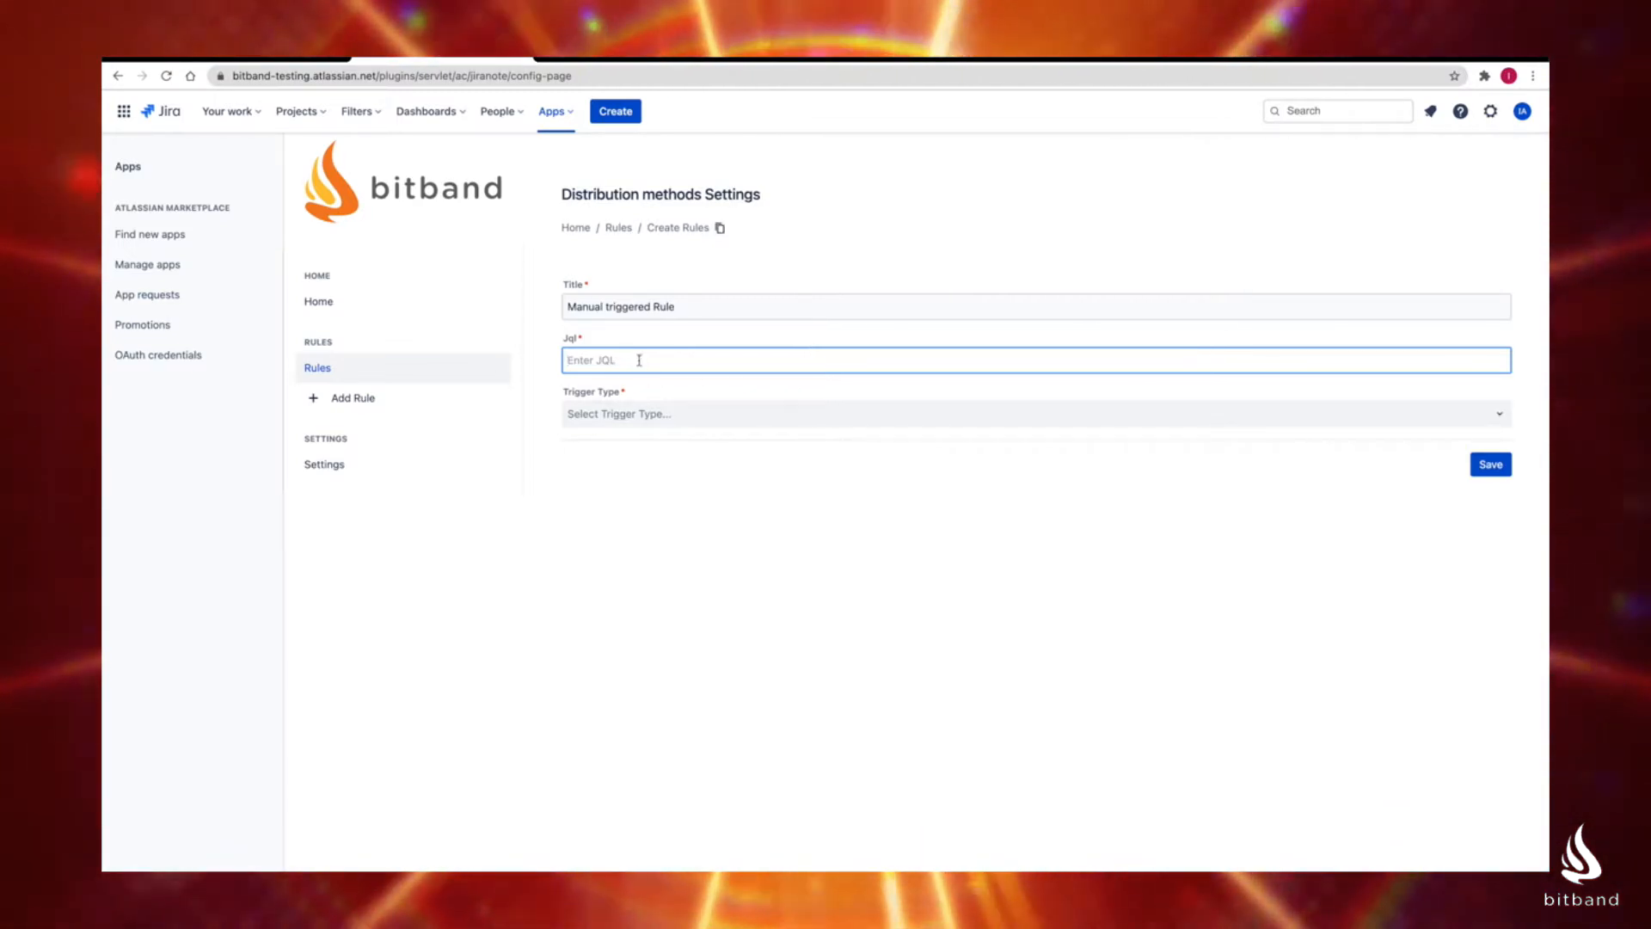
type("ori")
key("BackSpace")
key("BackSpace")
key("BackSpace")
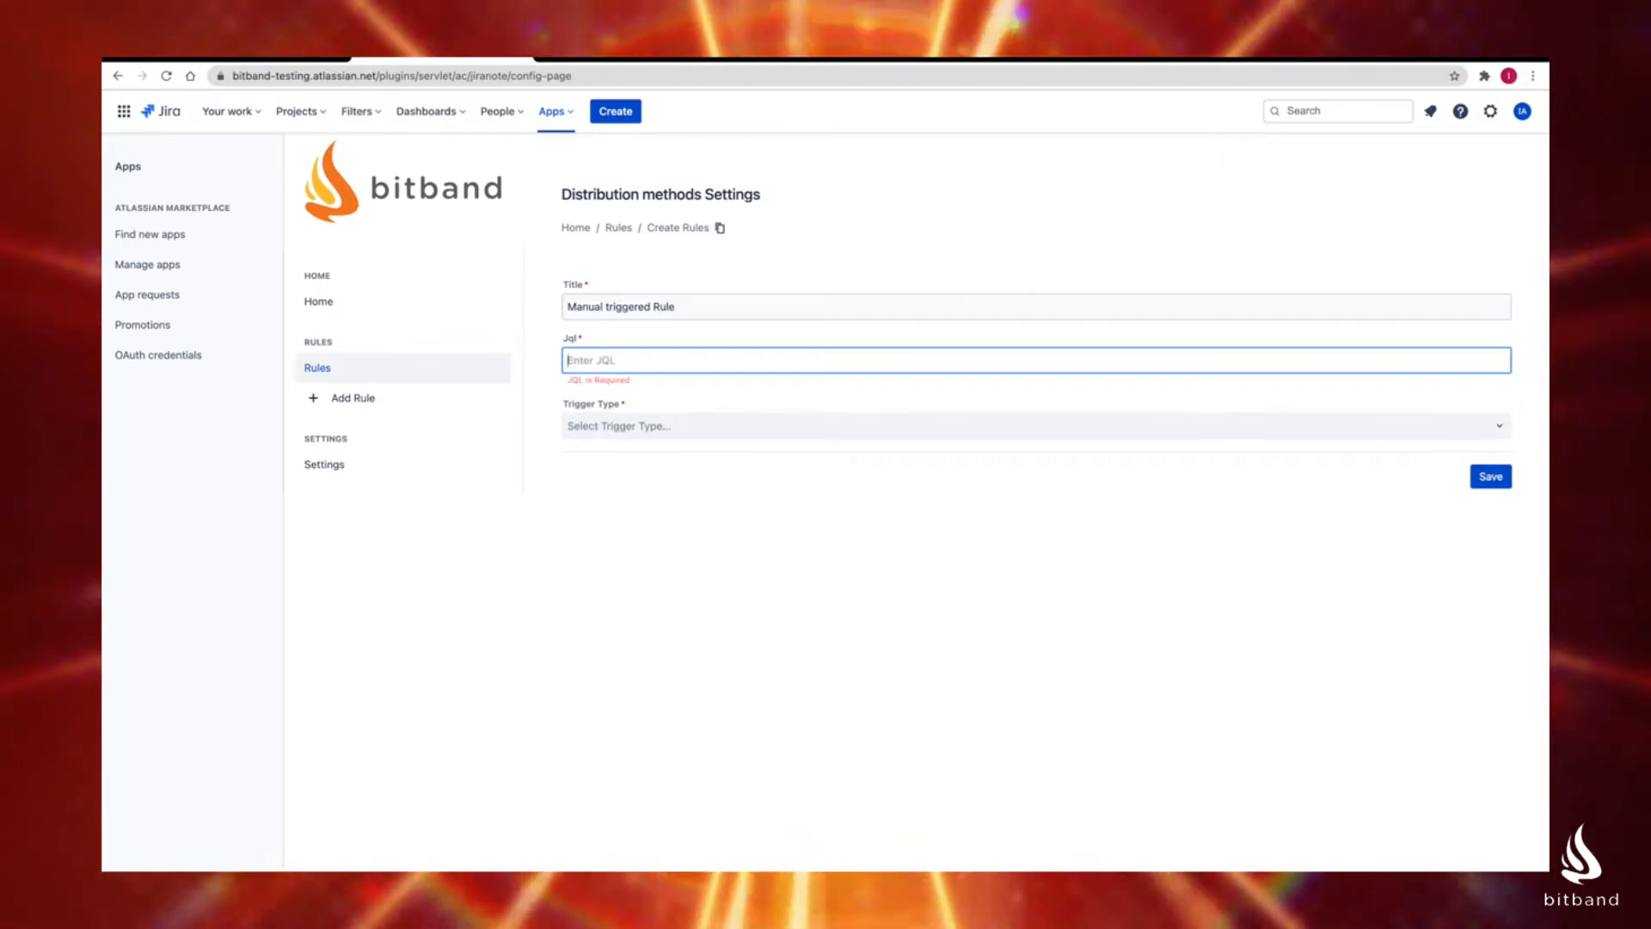
type("project = SP")
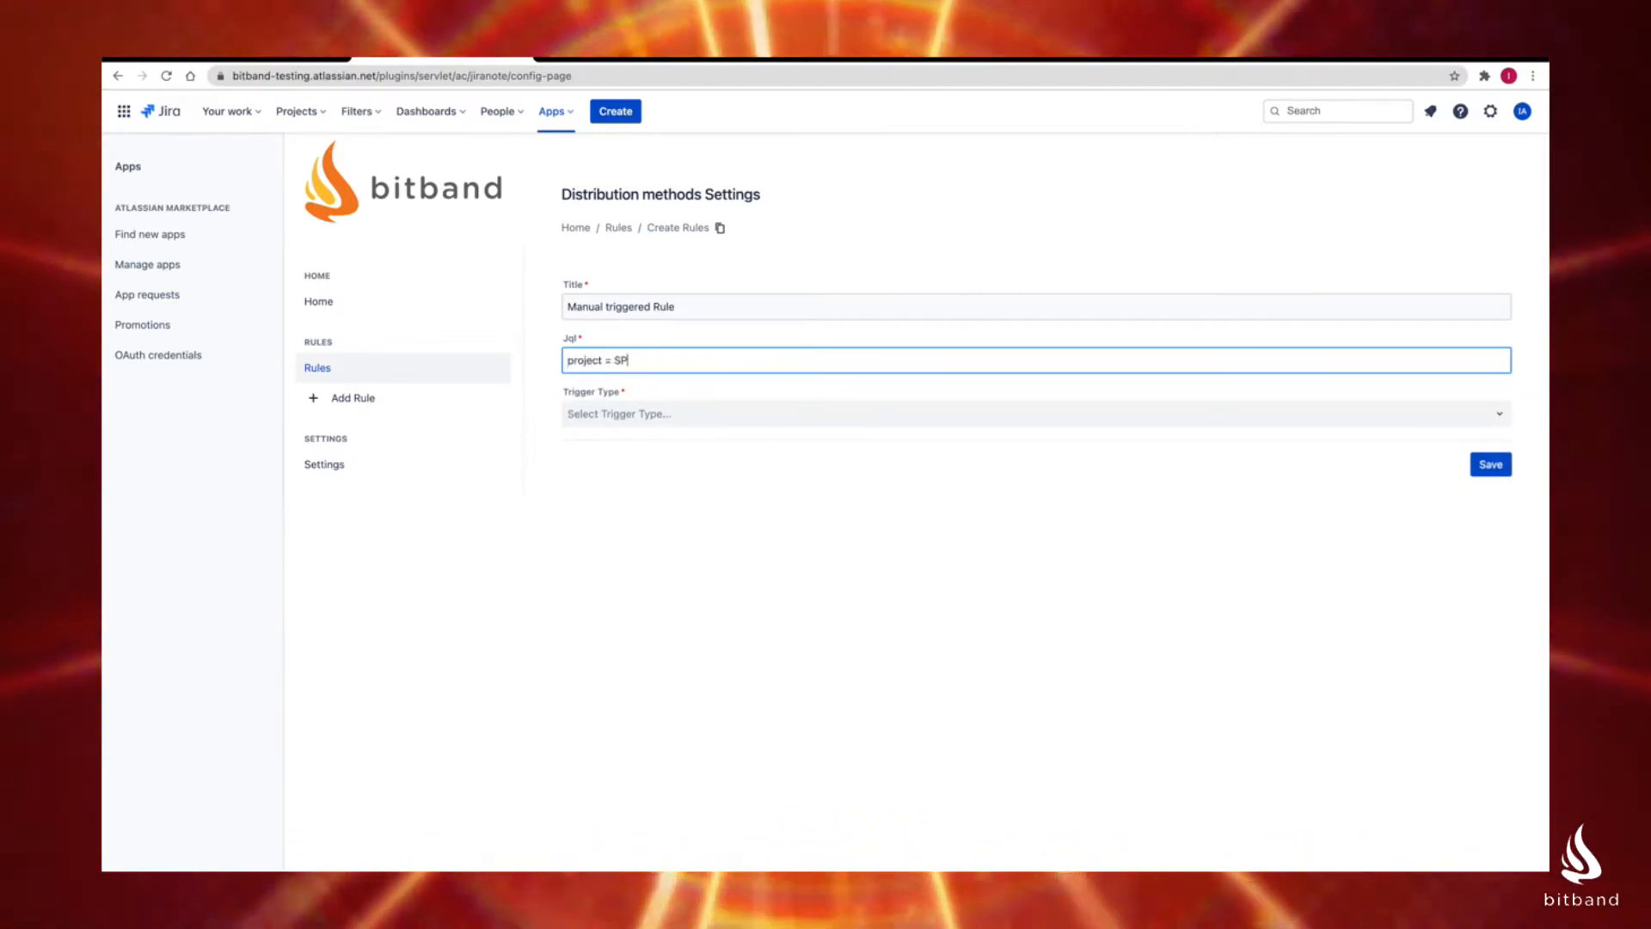
type(" &&")
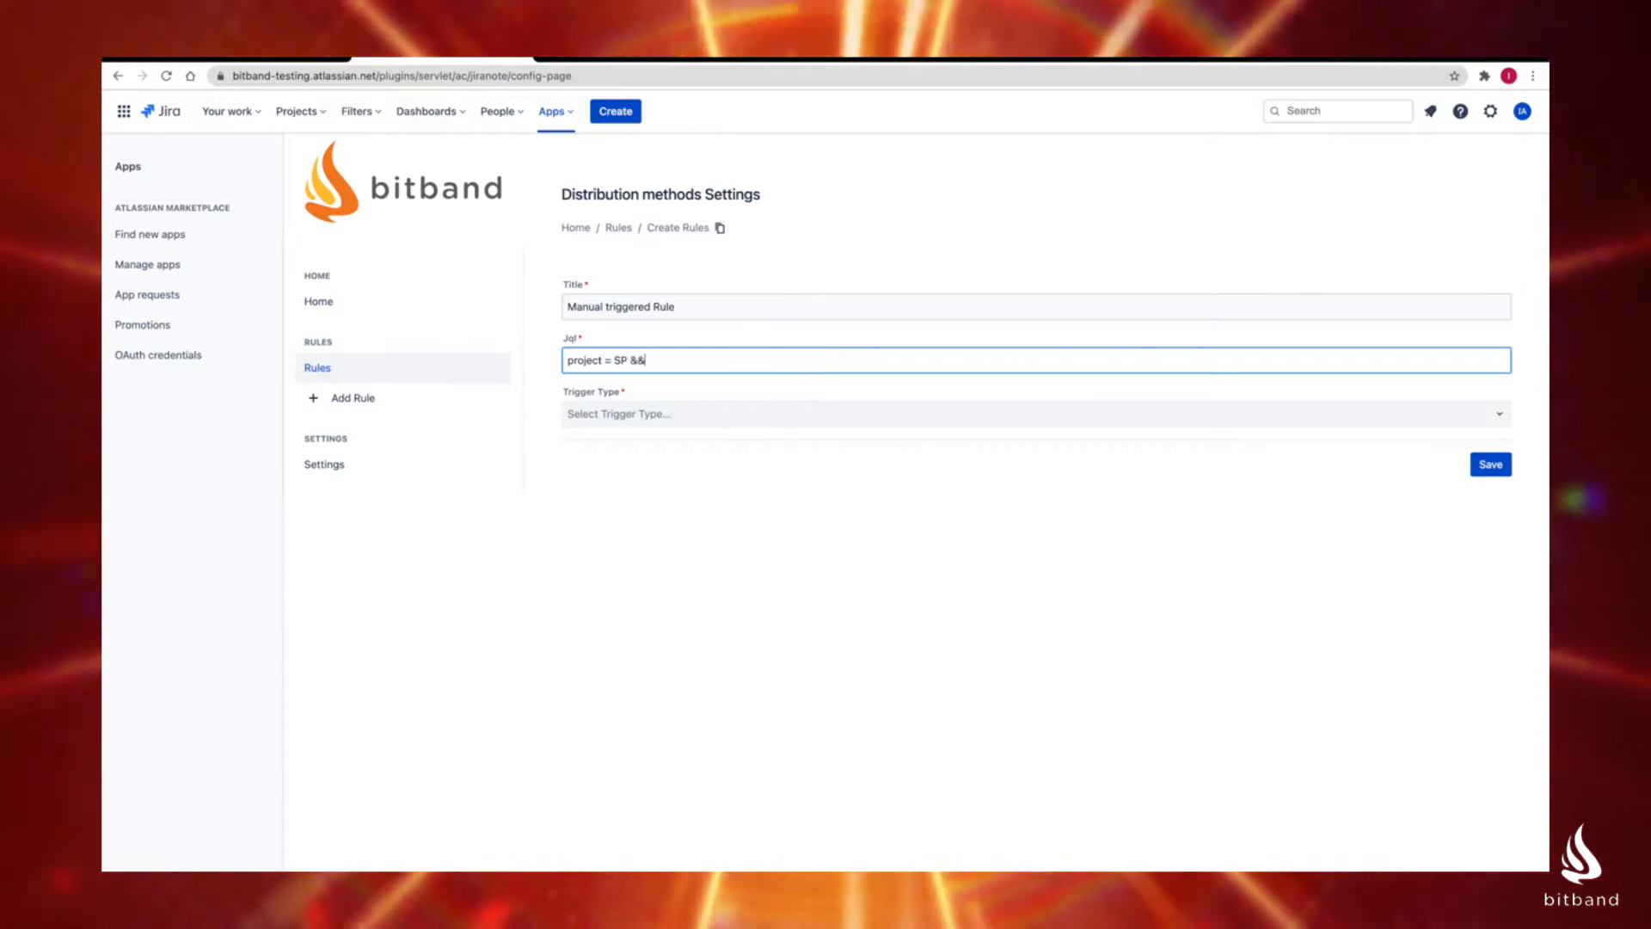
type(" issueType = T")
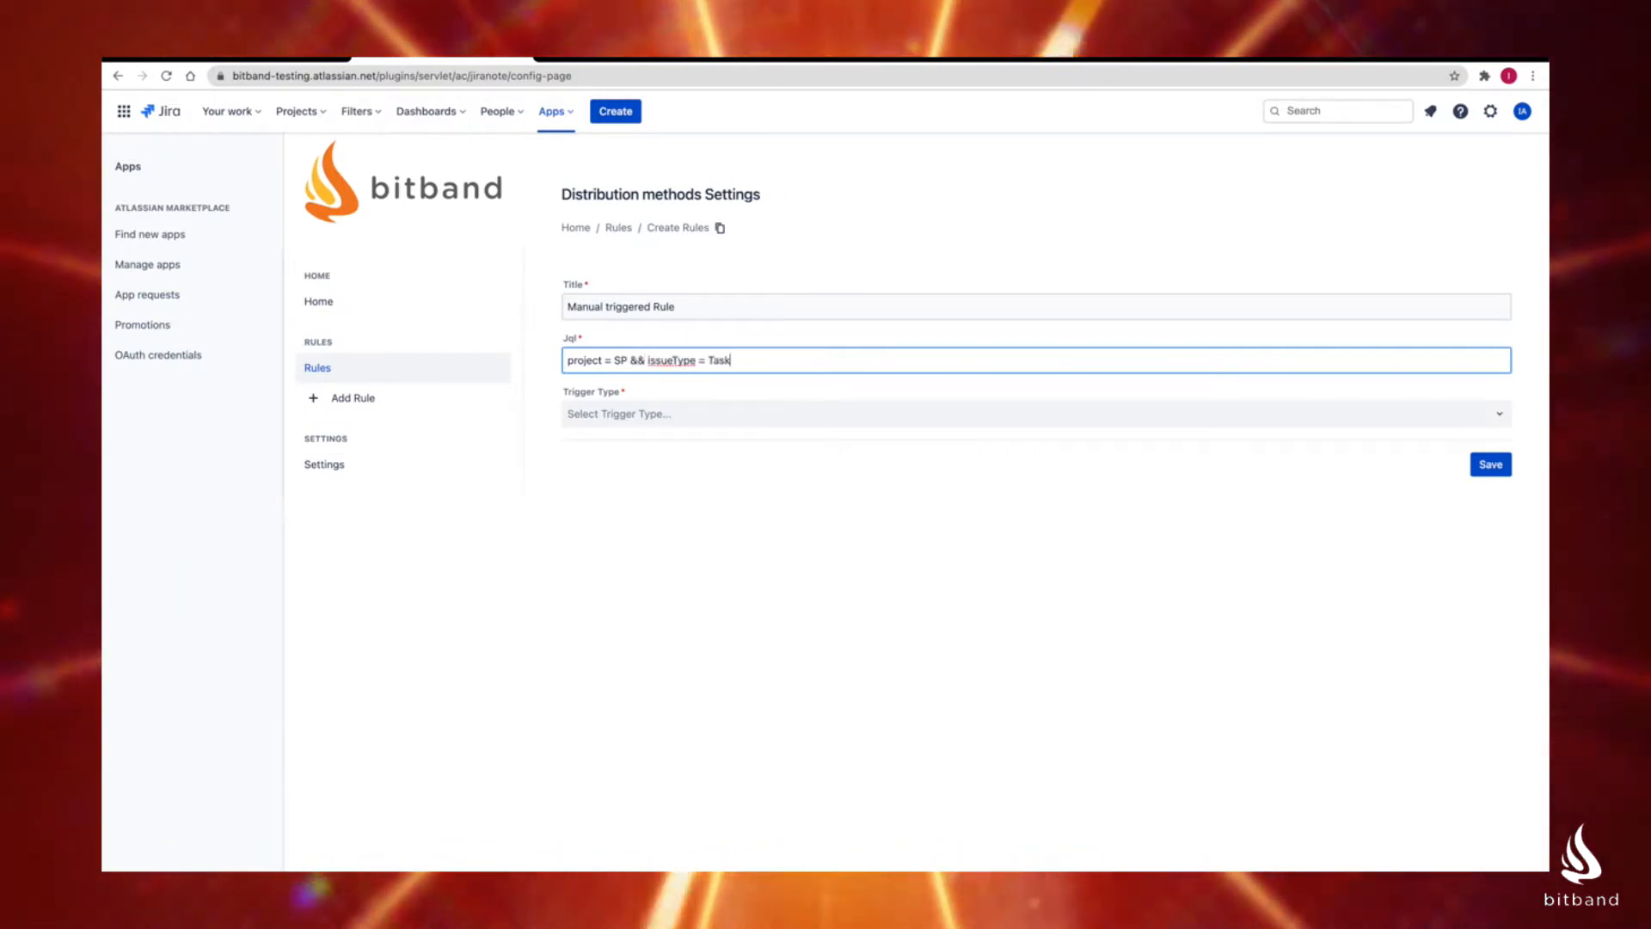
Step: Set the rule's trigger type to Manual and save the rule
left_click(660, 411)
left_click(731, 305)
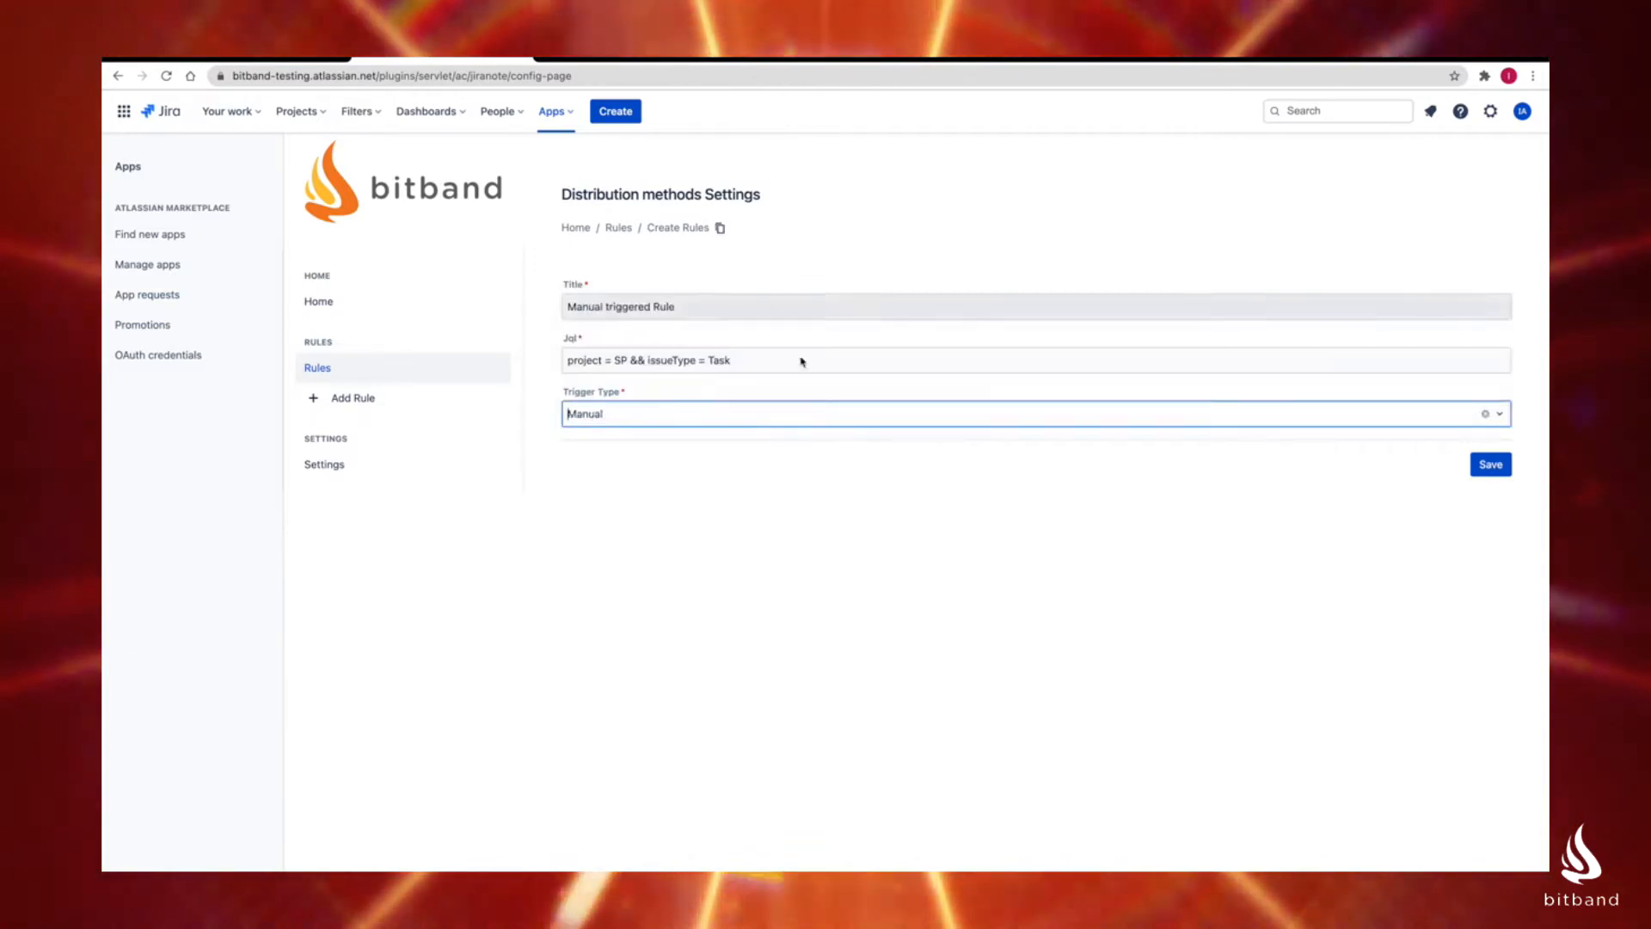
left_click(1479, 473)
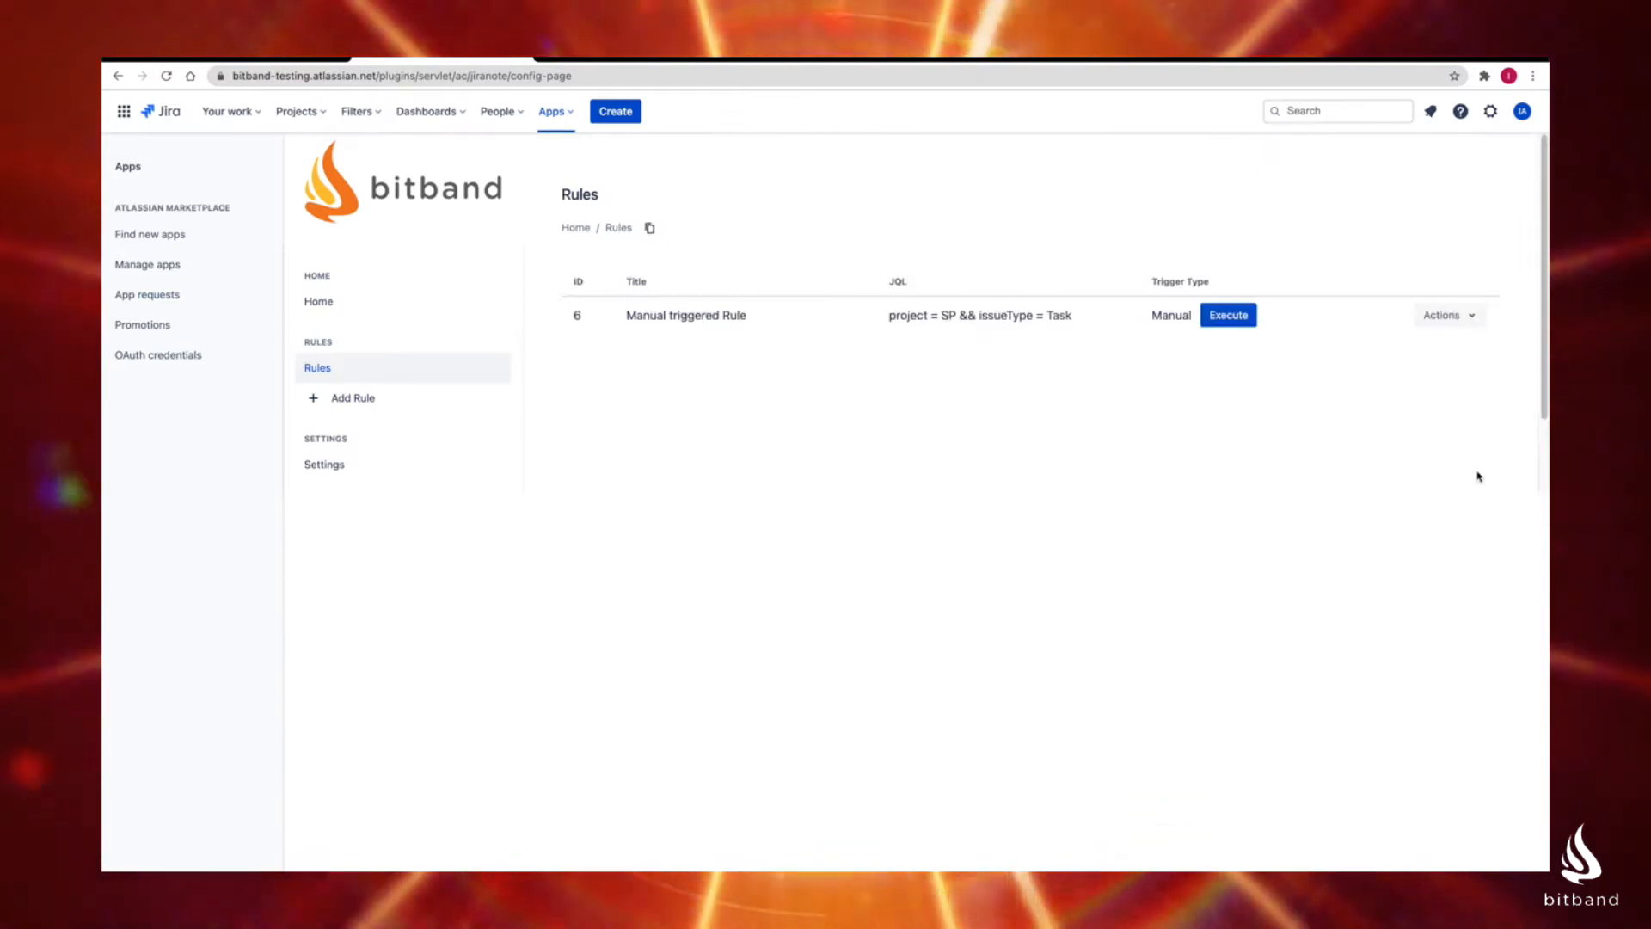
Step: Add another rule and begin its title with the word "Rule"
left_click(391, 401)
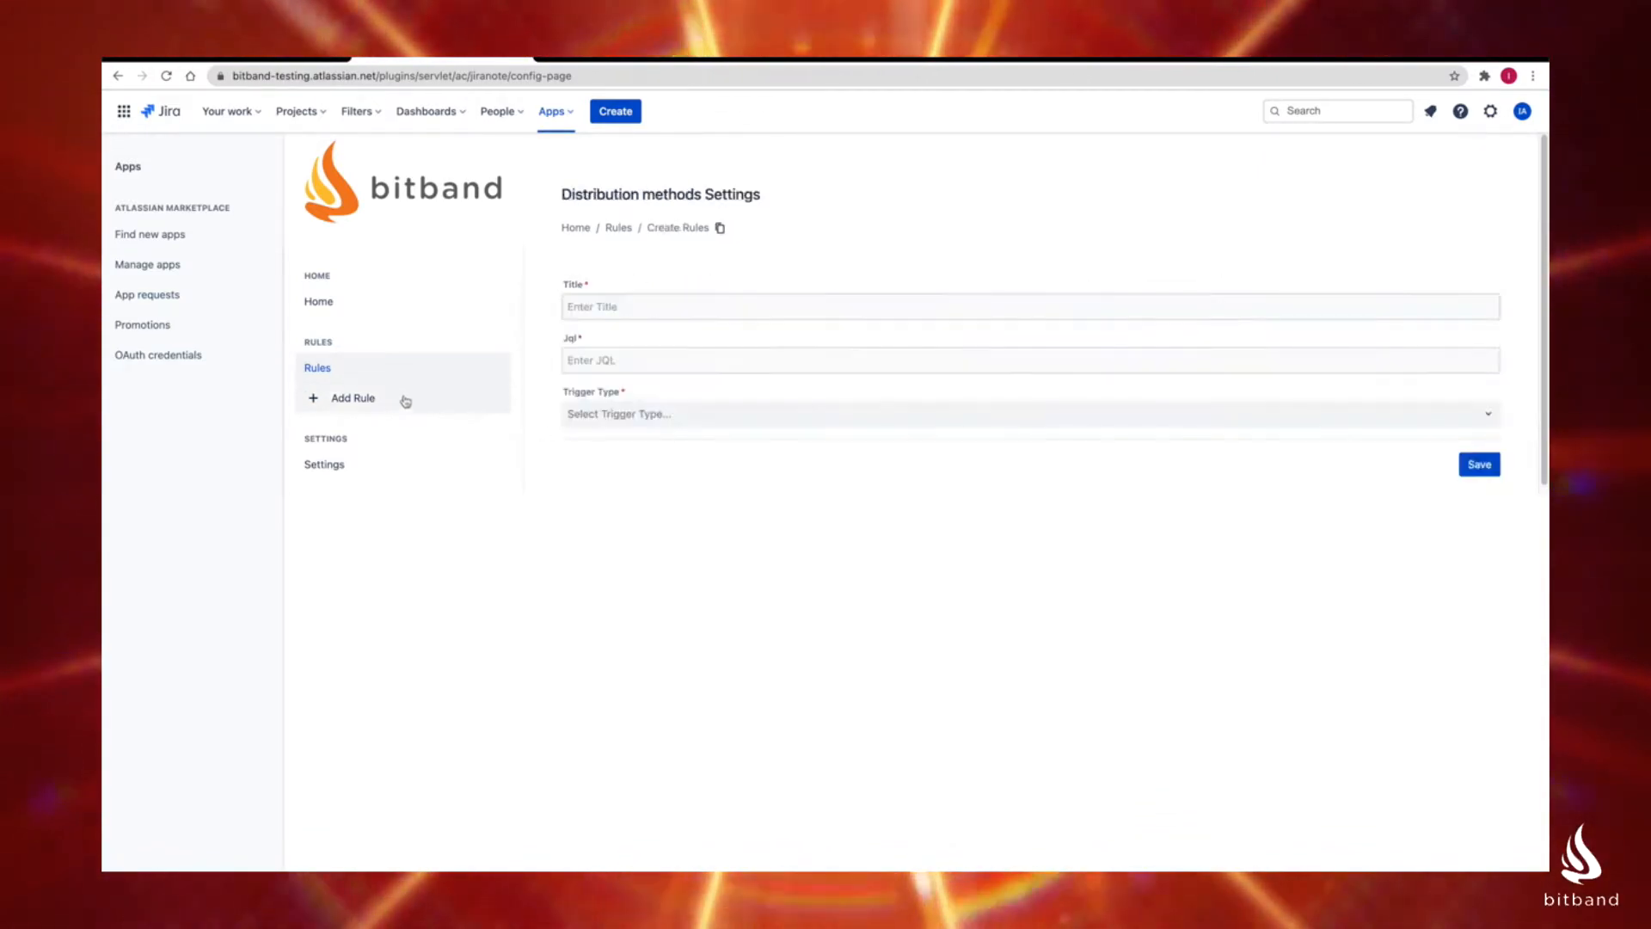
left_click(587, 308)
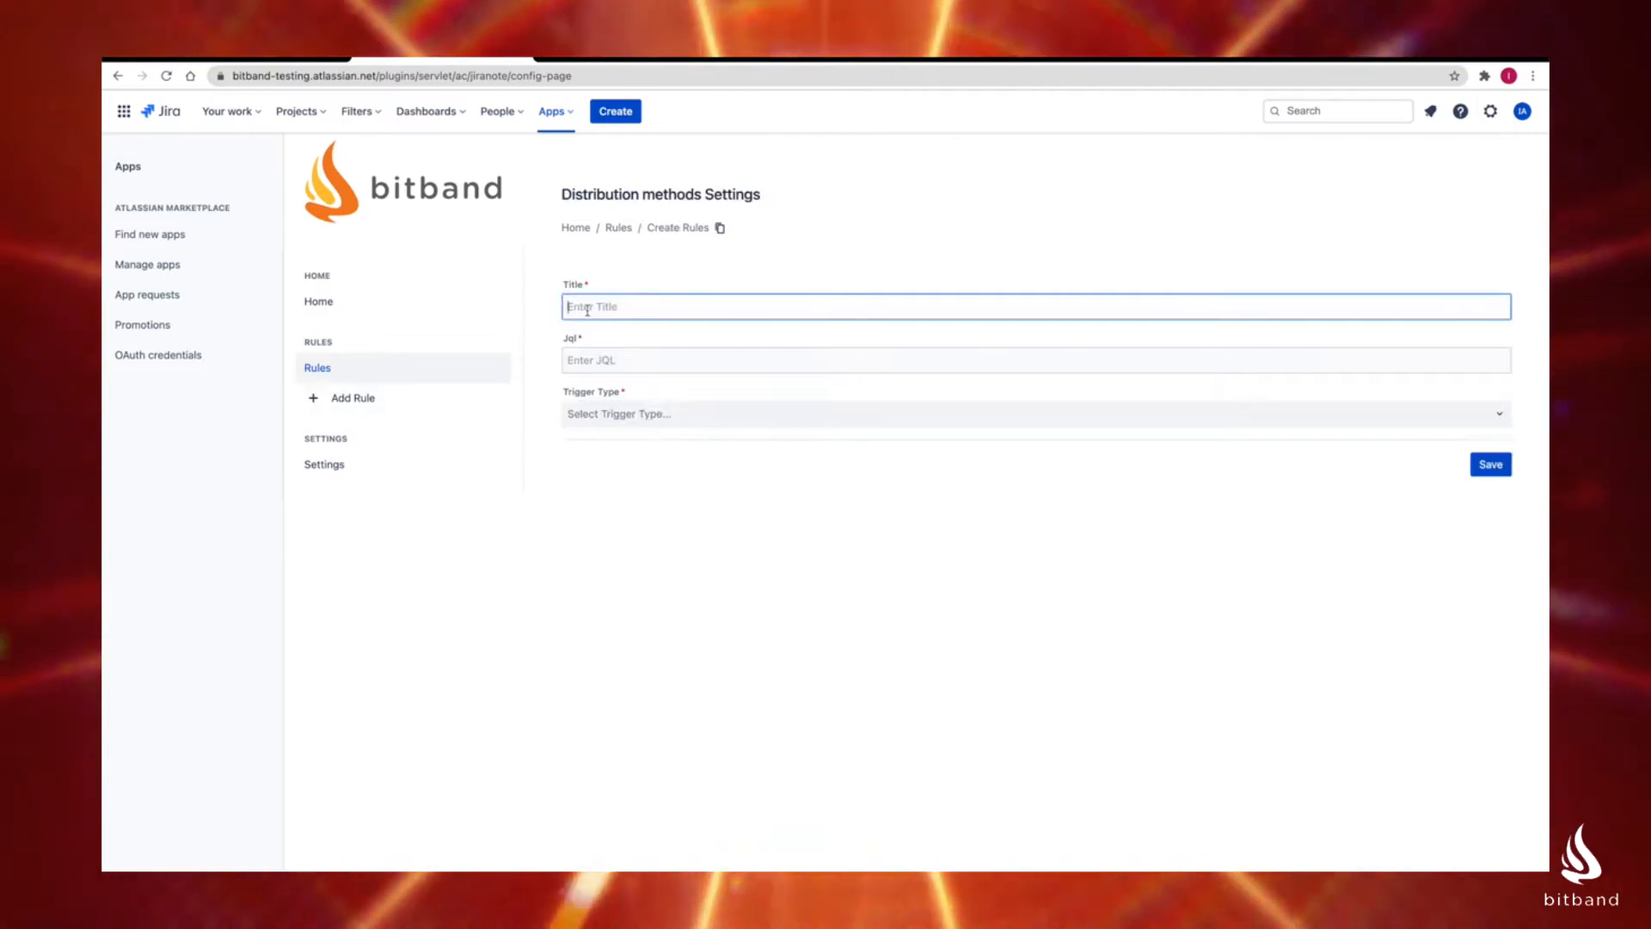
type("Ruel")
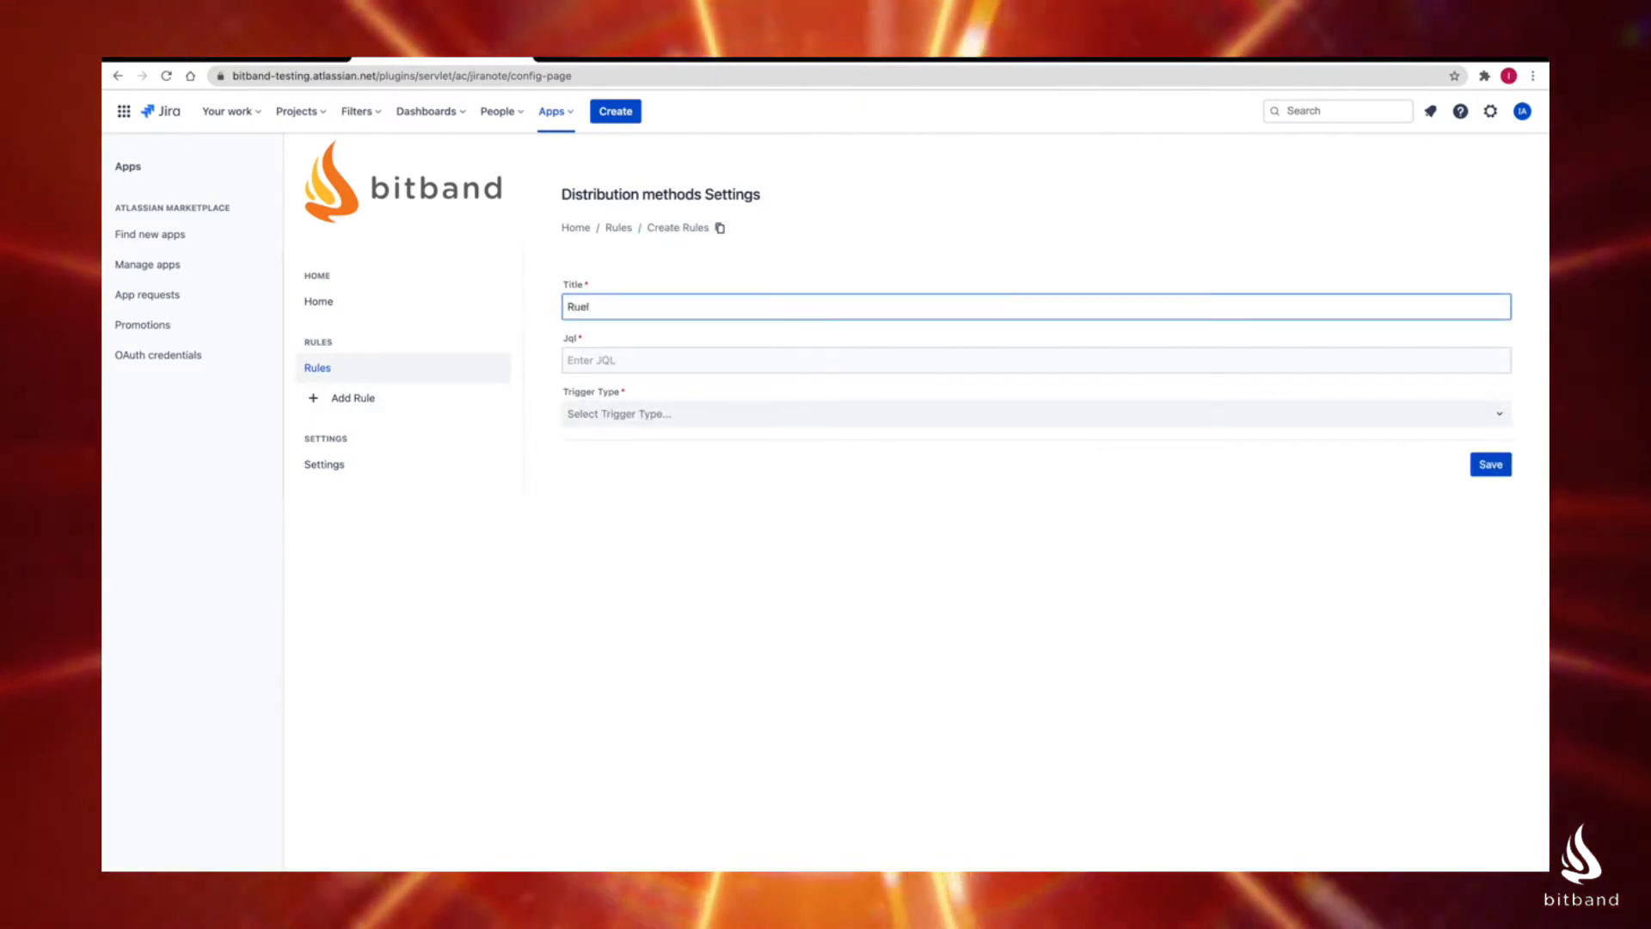
key("BackSpace")
key("BackSpace")
type("le wit")
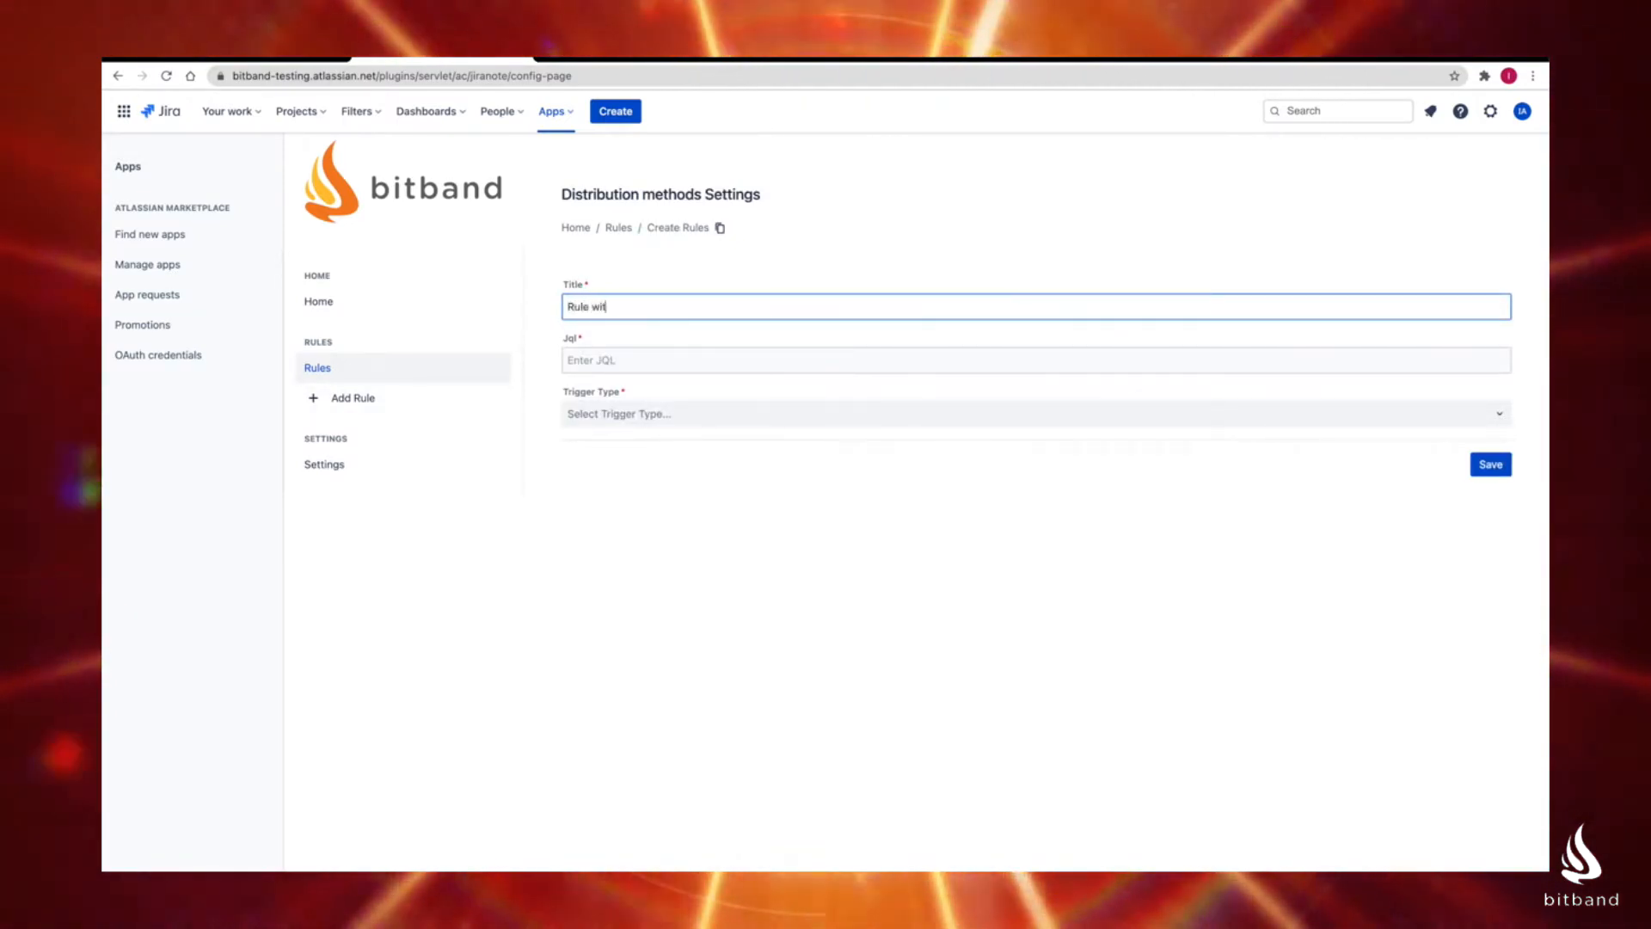
type("h")
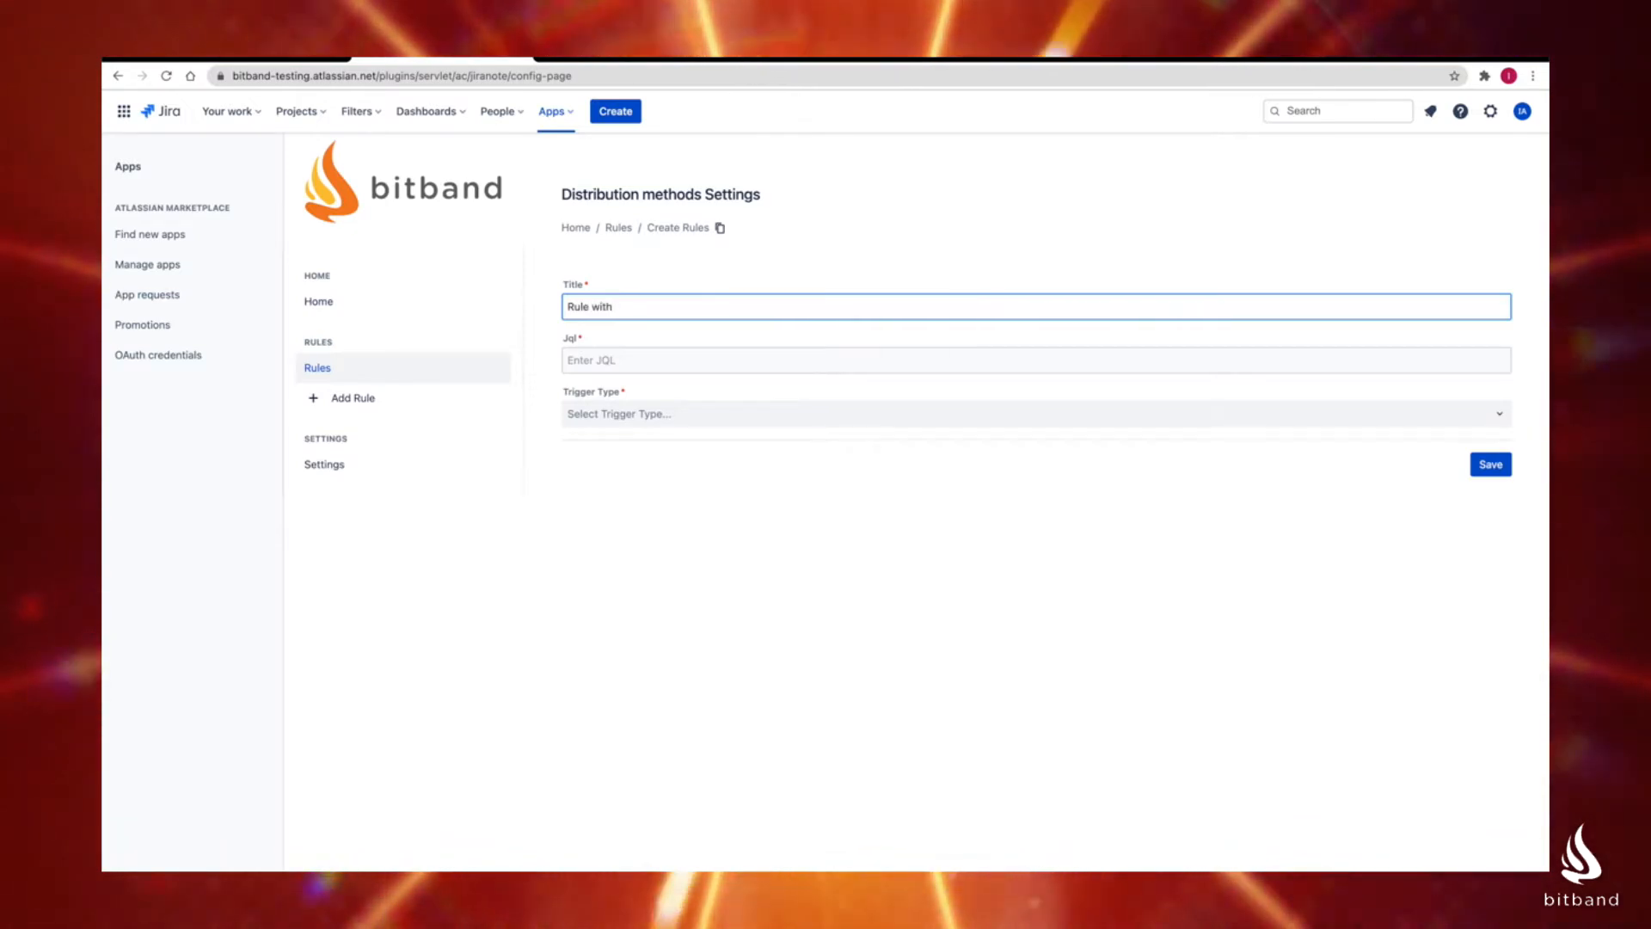
key("BackSpace")
key("BackSpace")
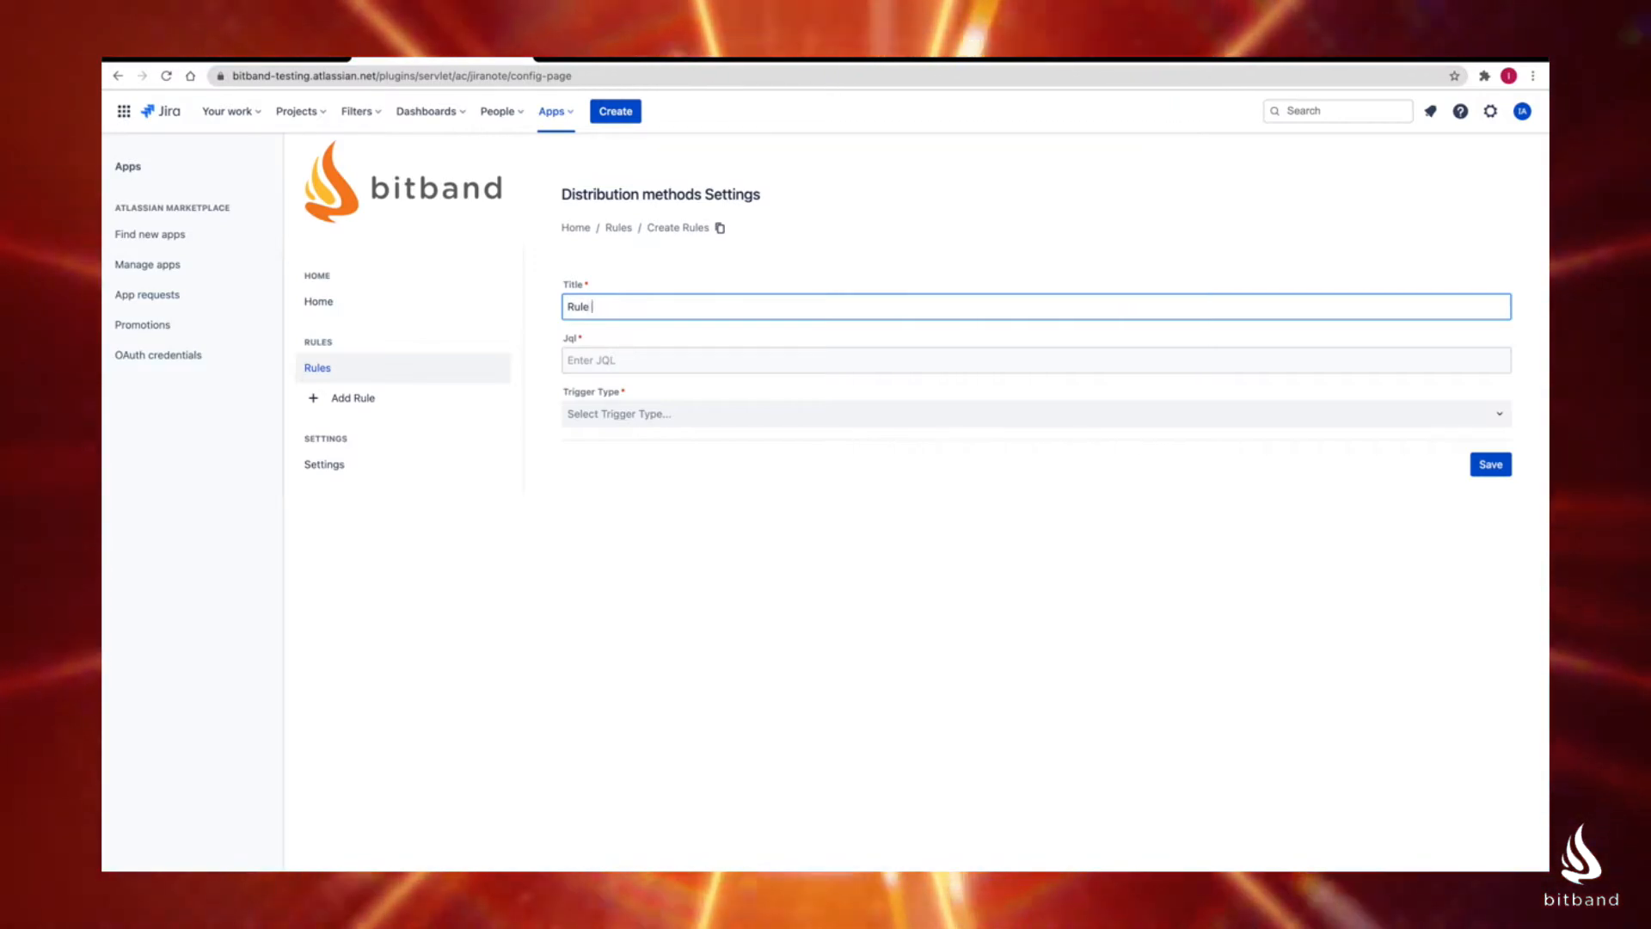
type("release")
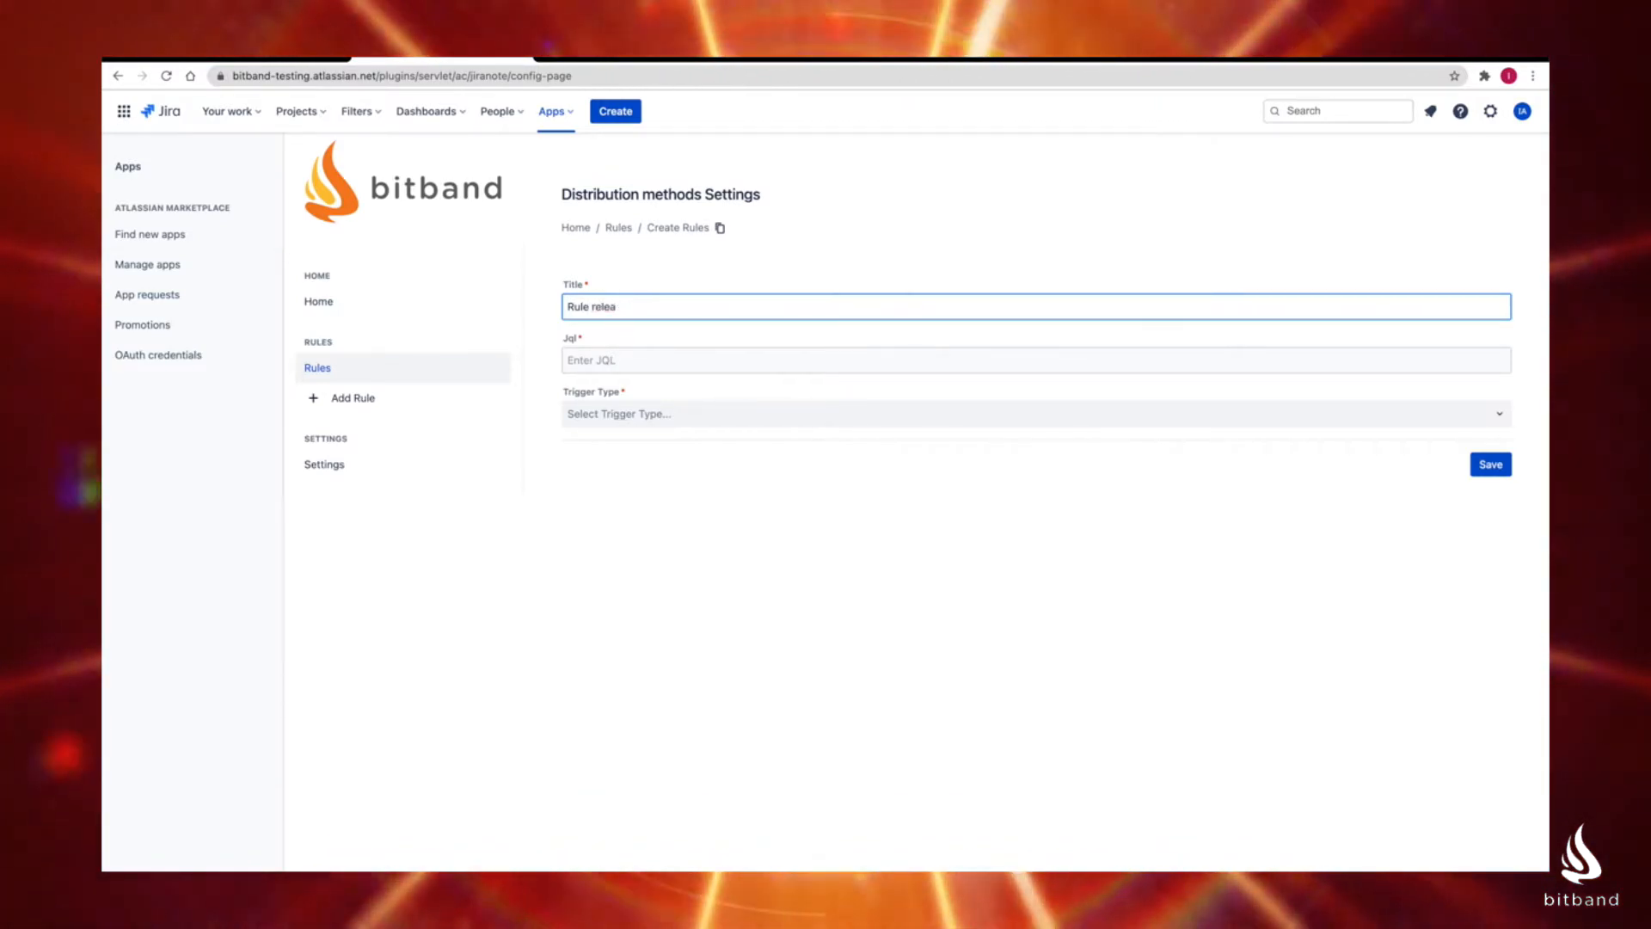
key("BackSpace")
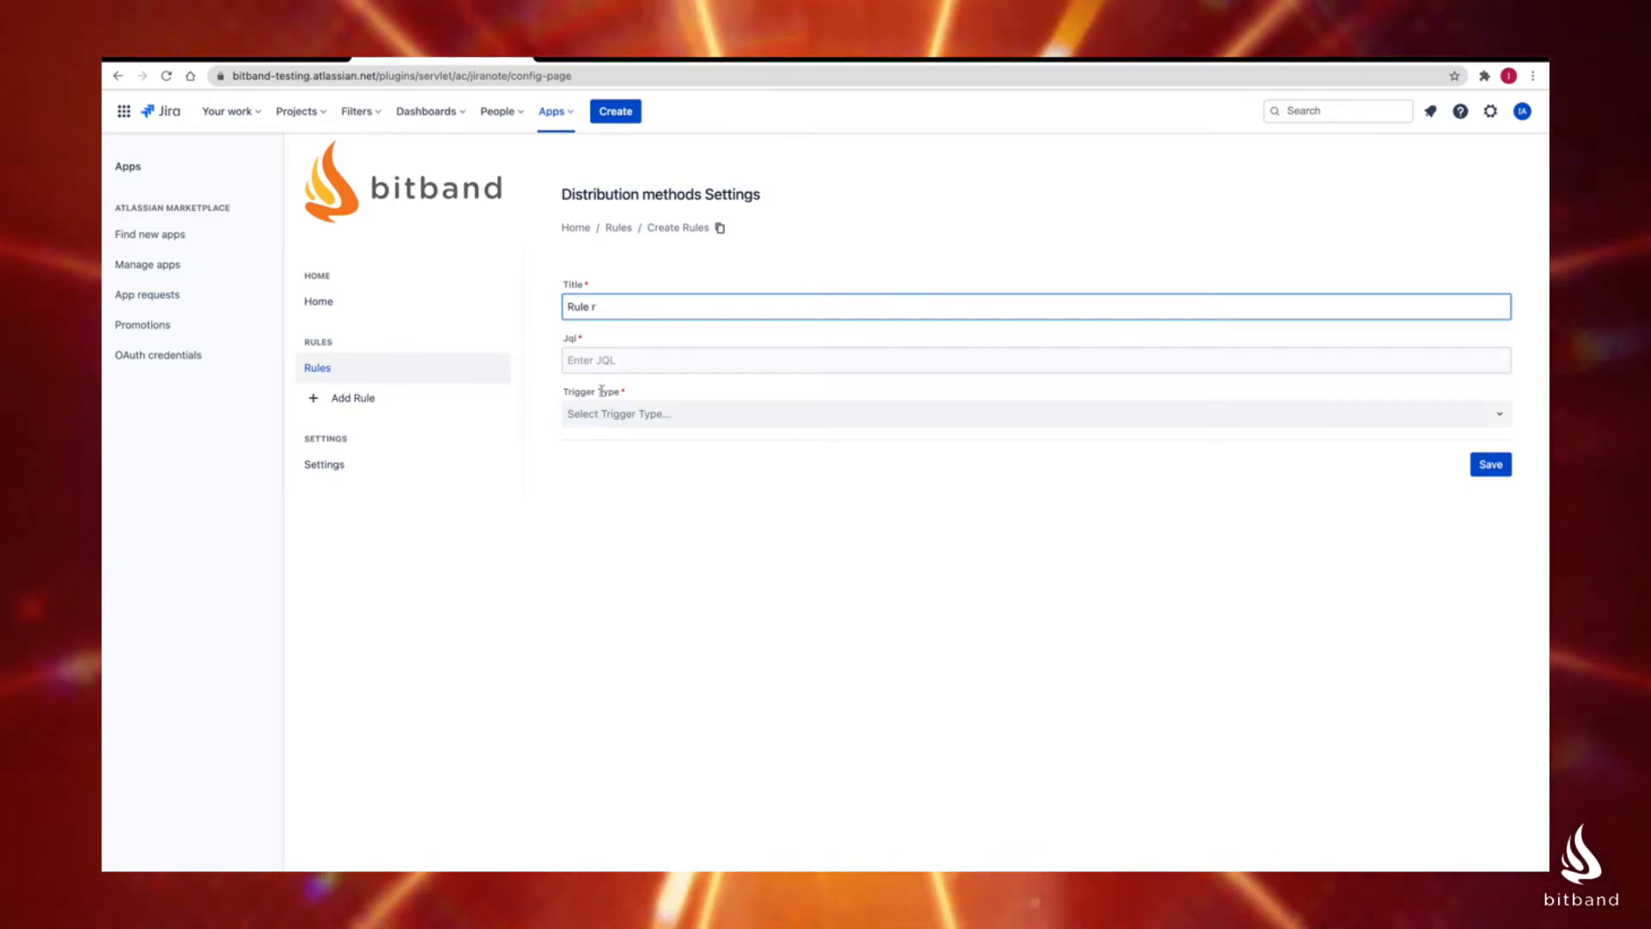
left_click(608, 414)
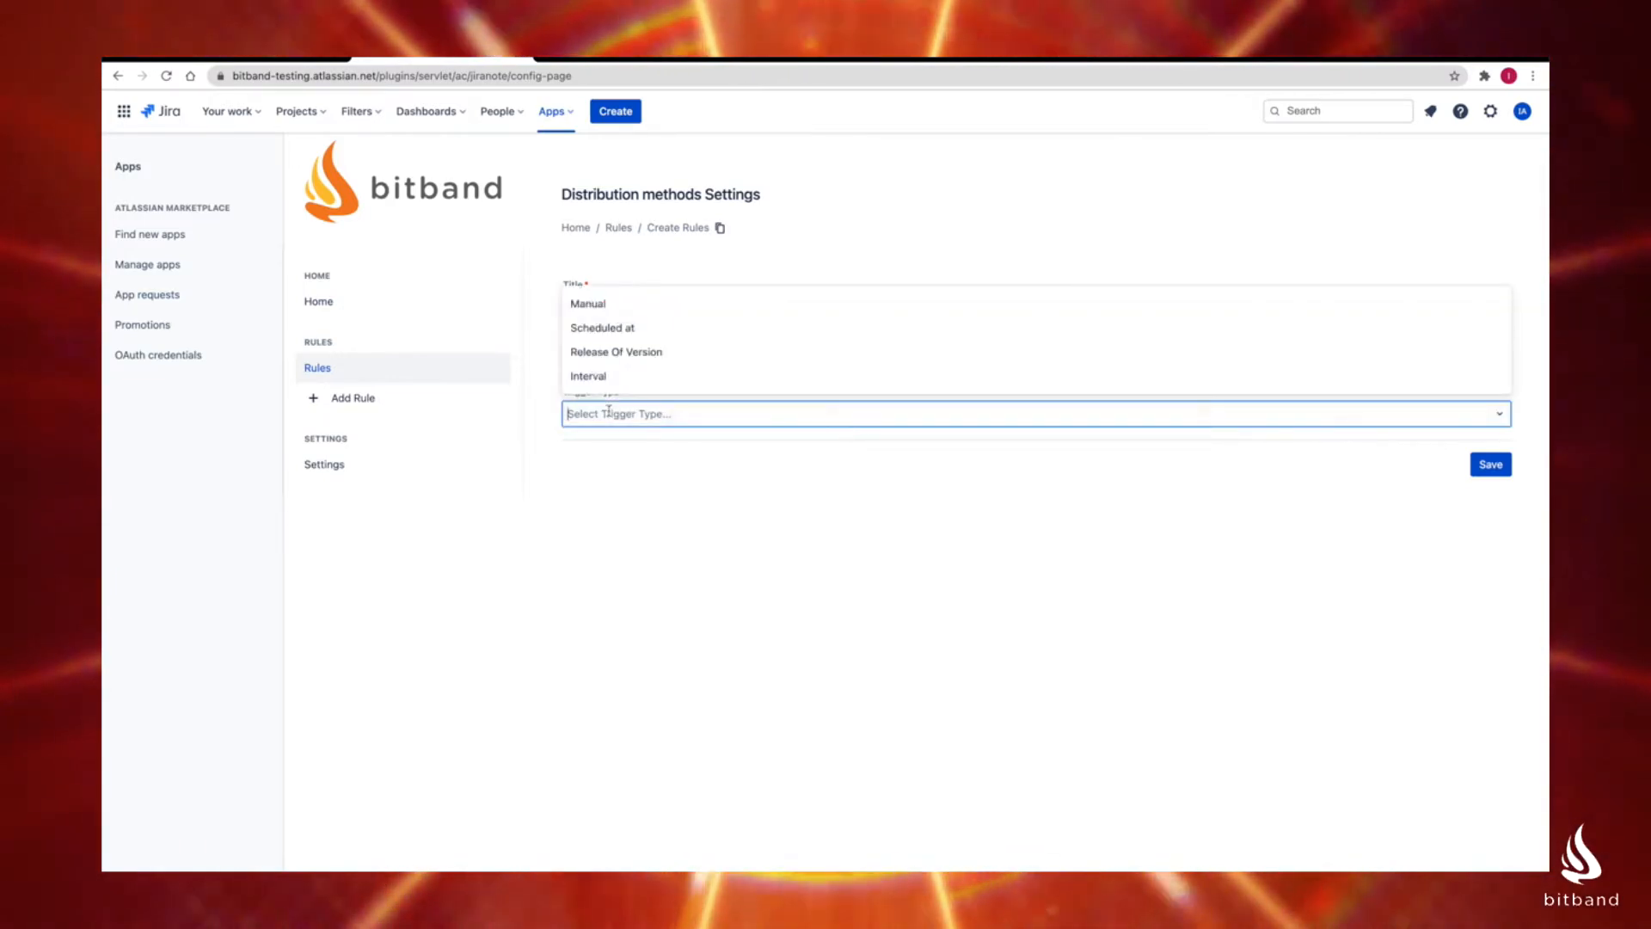
left_click(622, 472)
Step: Complete the new rule's title so it reads "Rule interval"
left_click(619, 307)
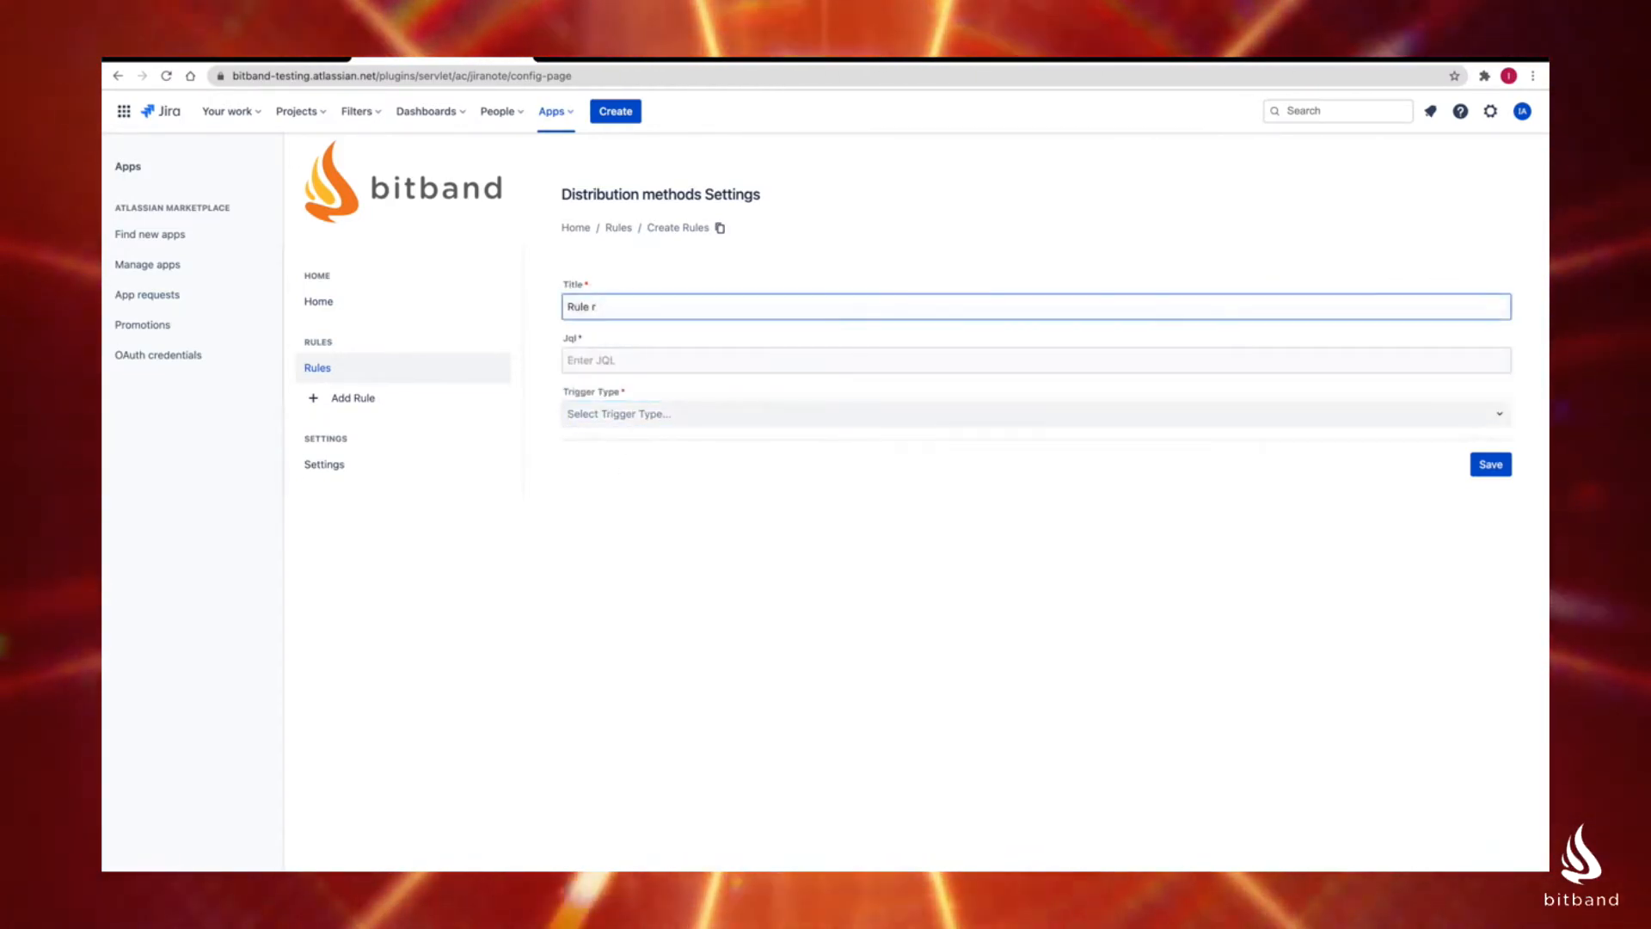
key("BackSpace")
type("int")
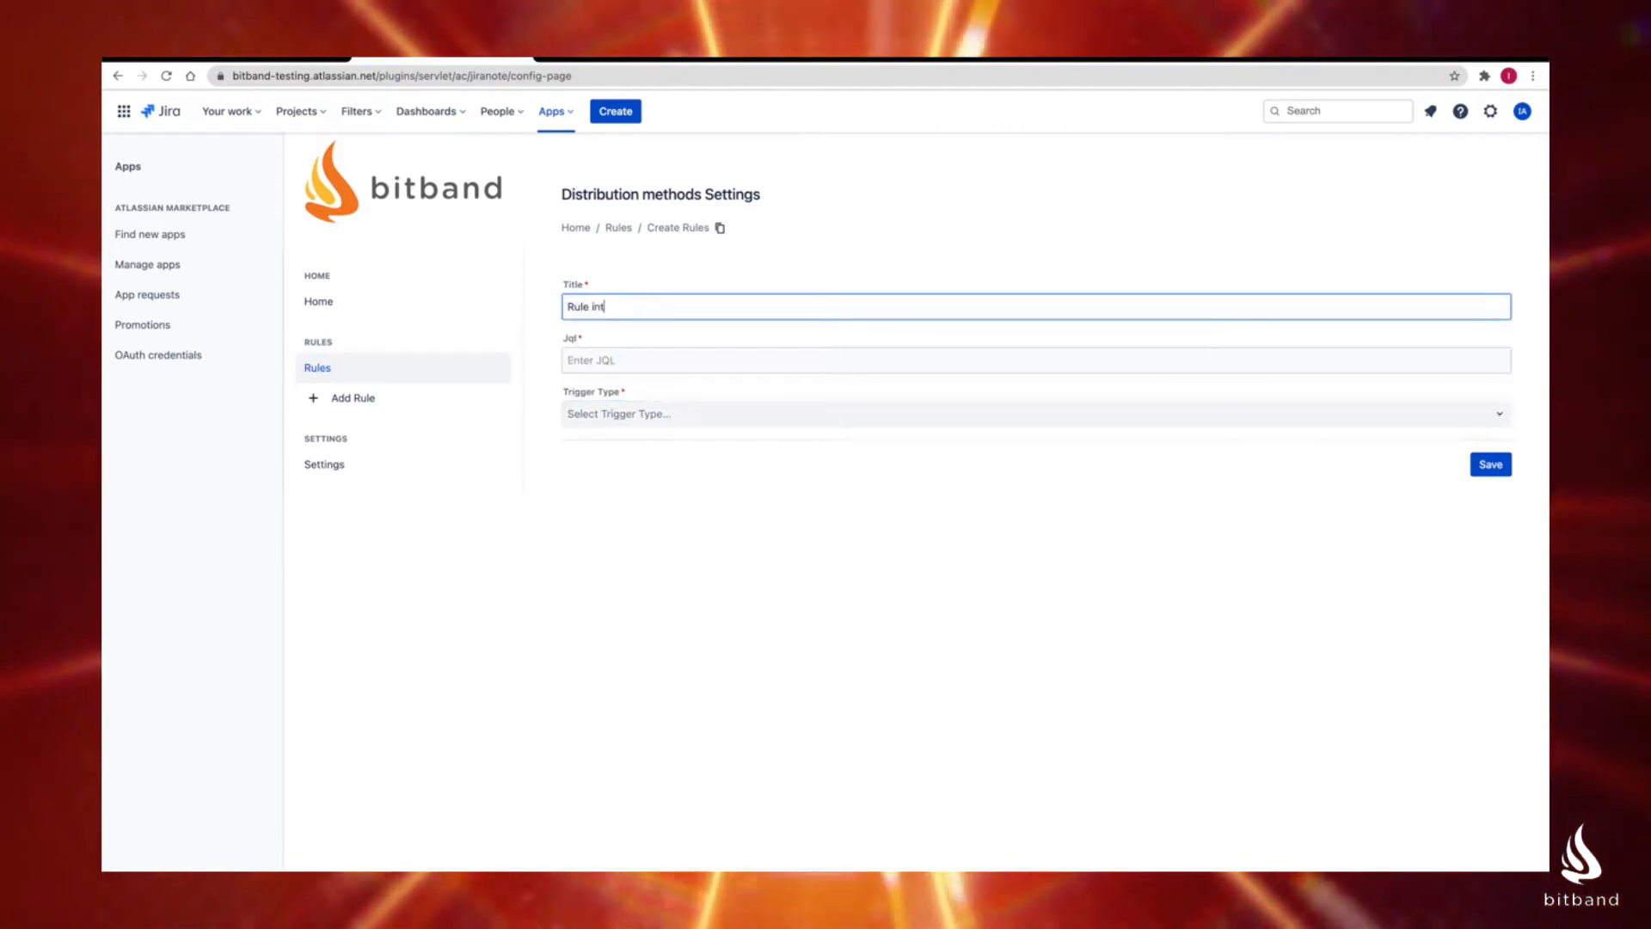
type("erval")
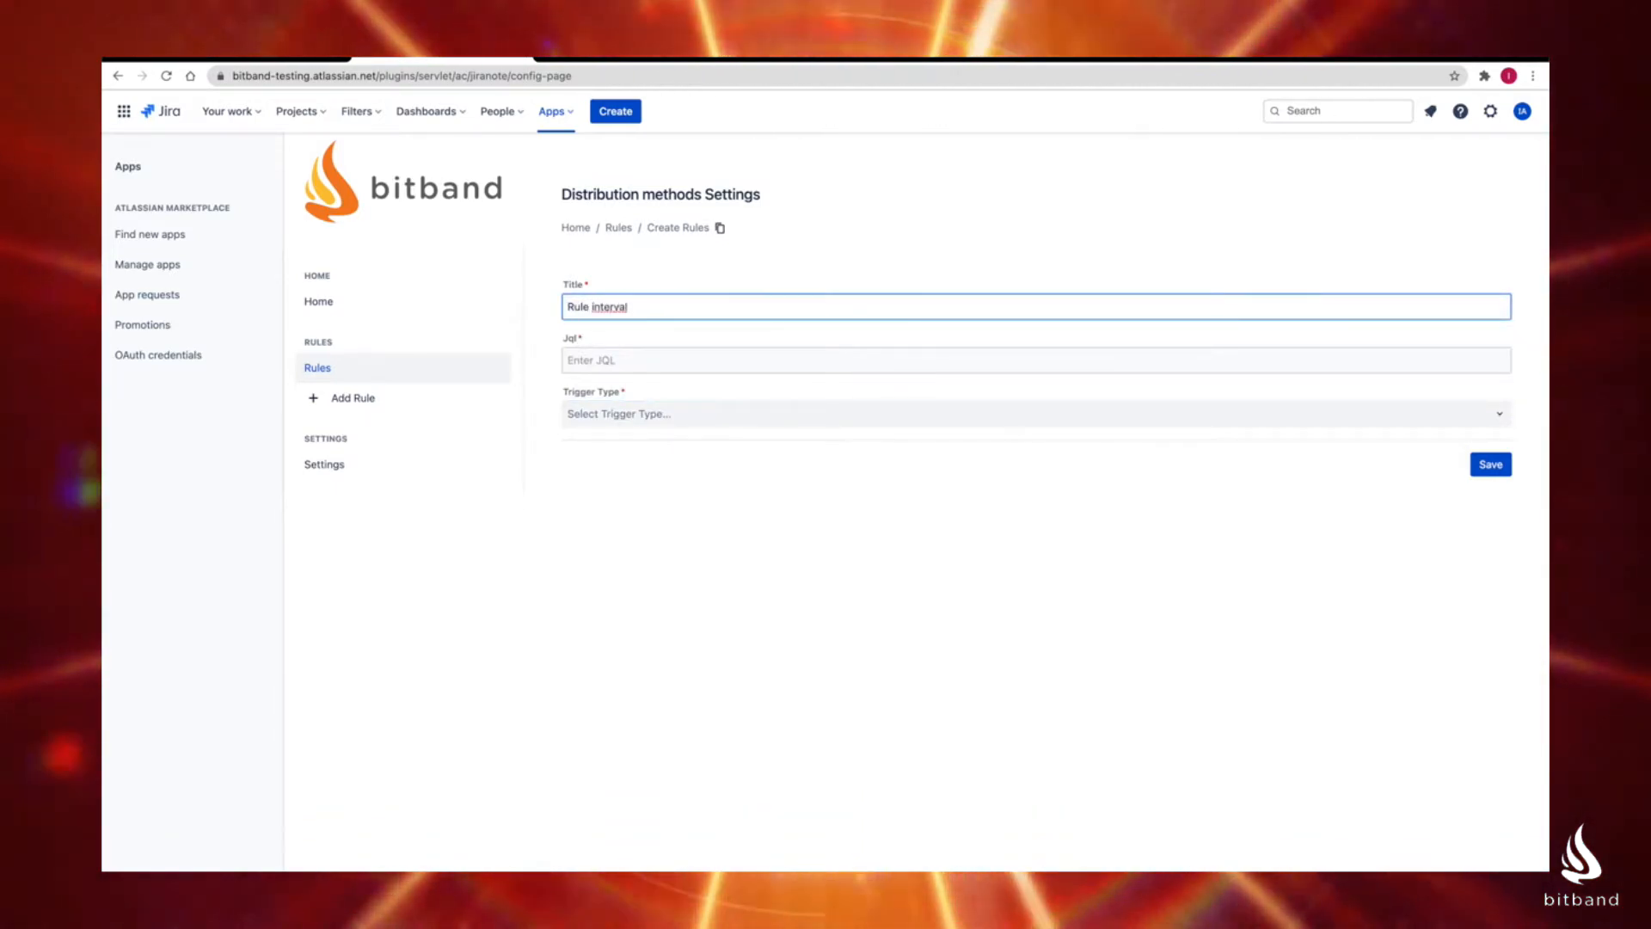
Step: Set the "Rule interval" rule's JQL to "project = SP" and its trigger type to Interval
left_click(602, 360)
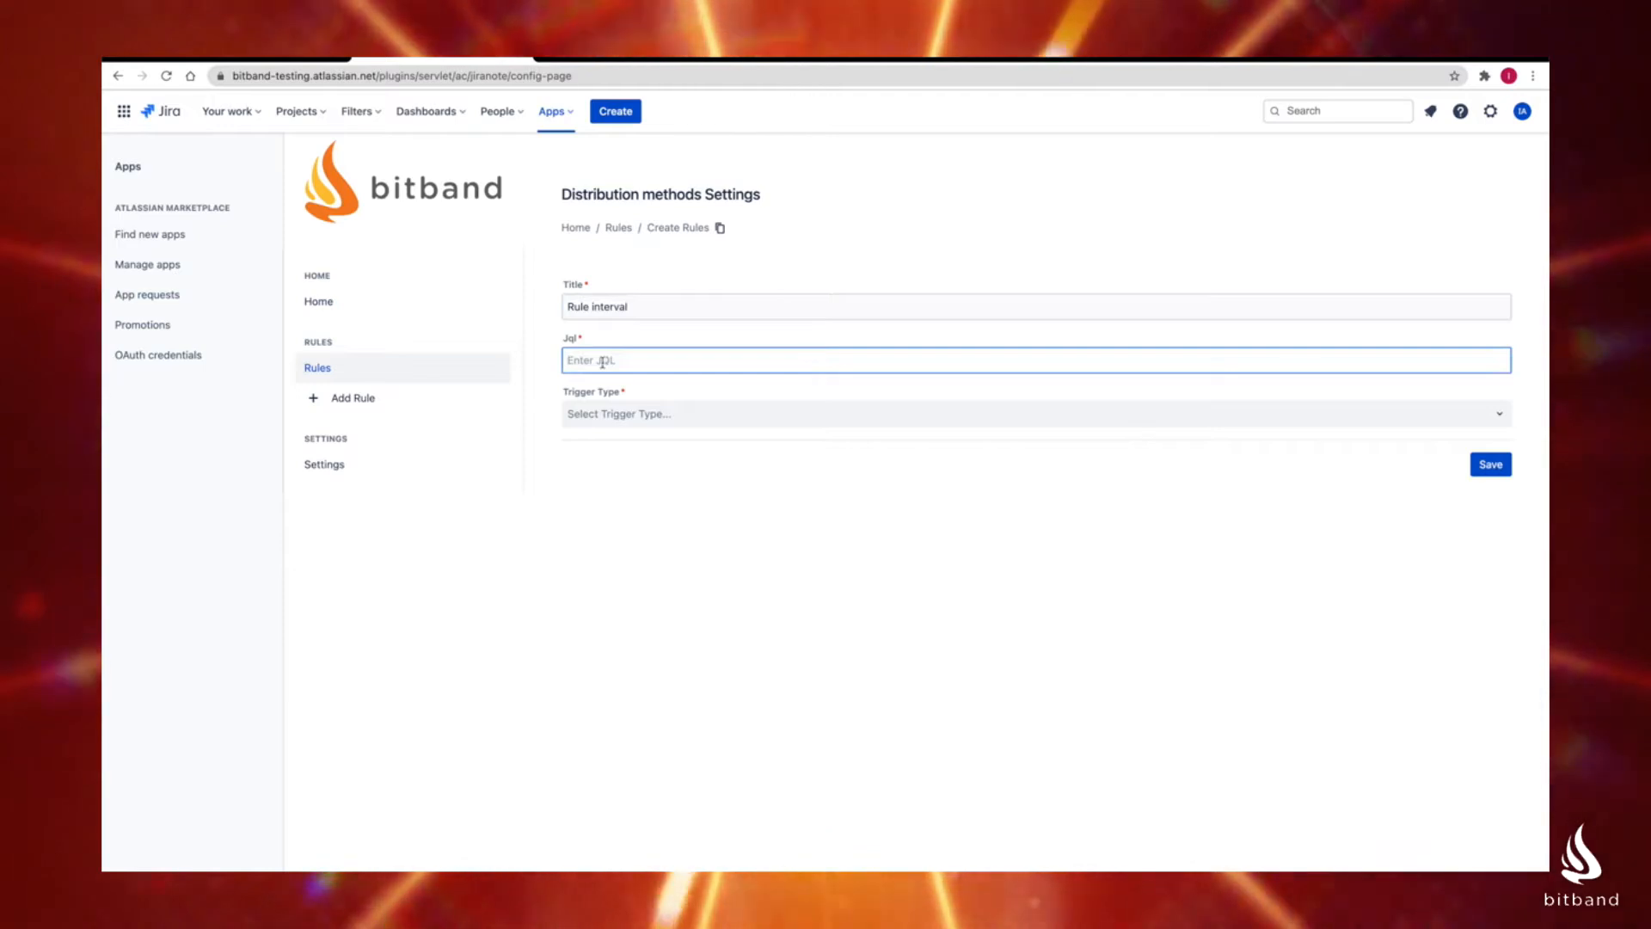
type("project = SP")
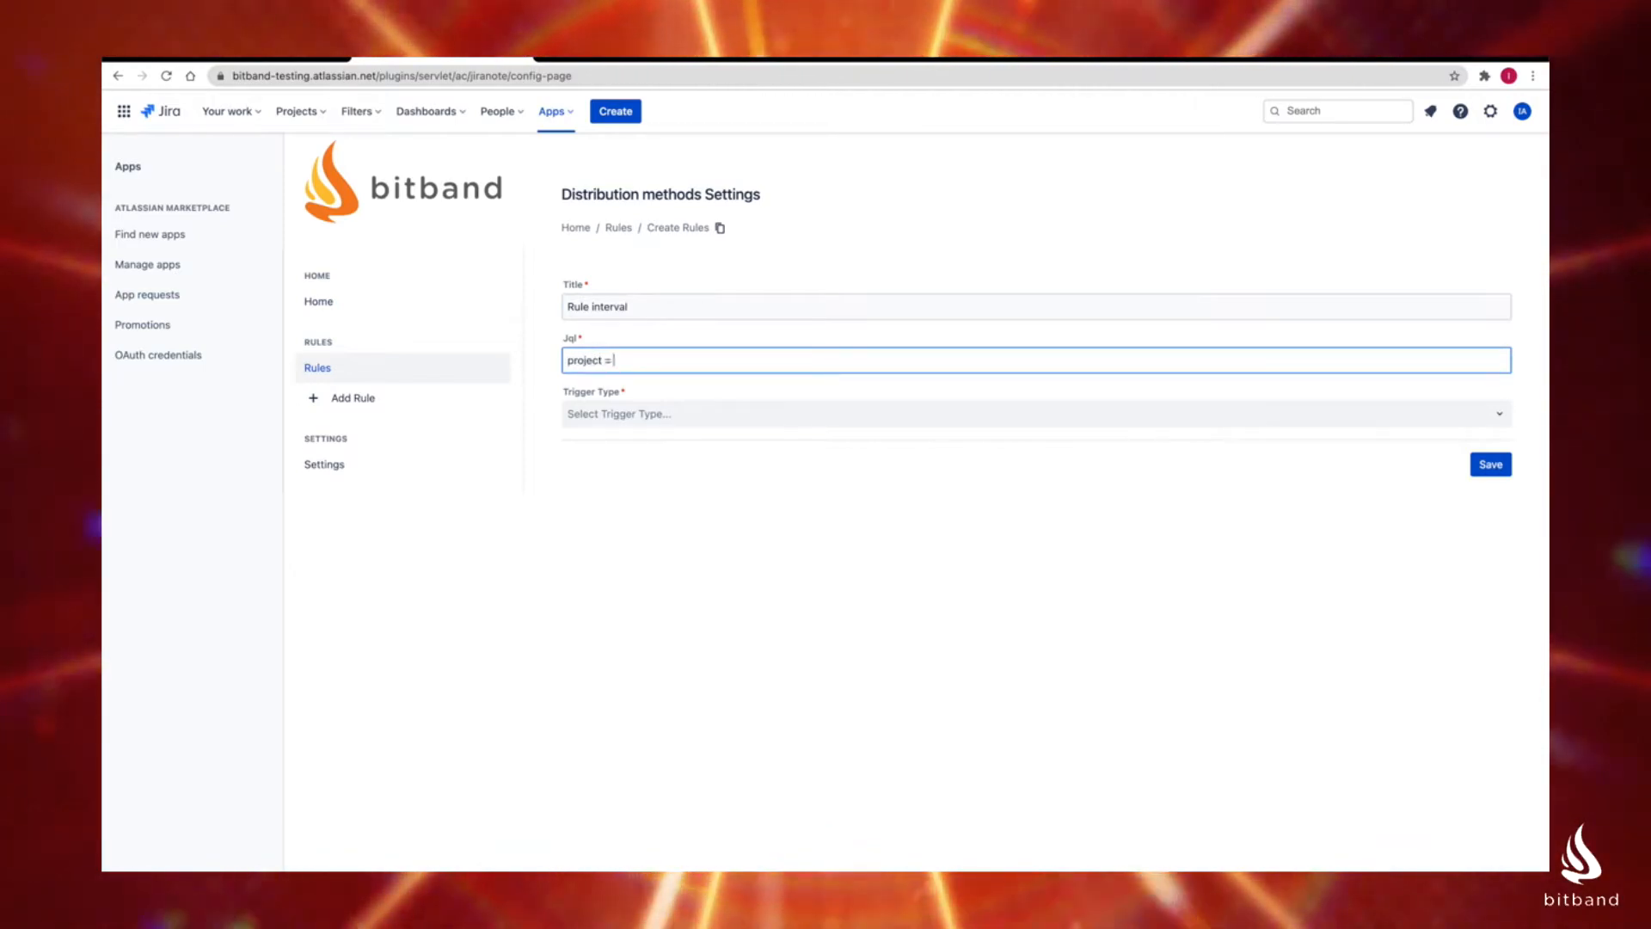
left_click(605, 412)
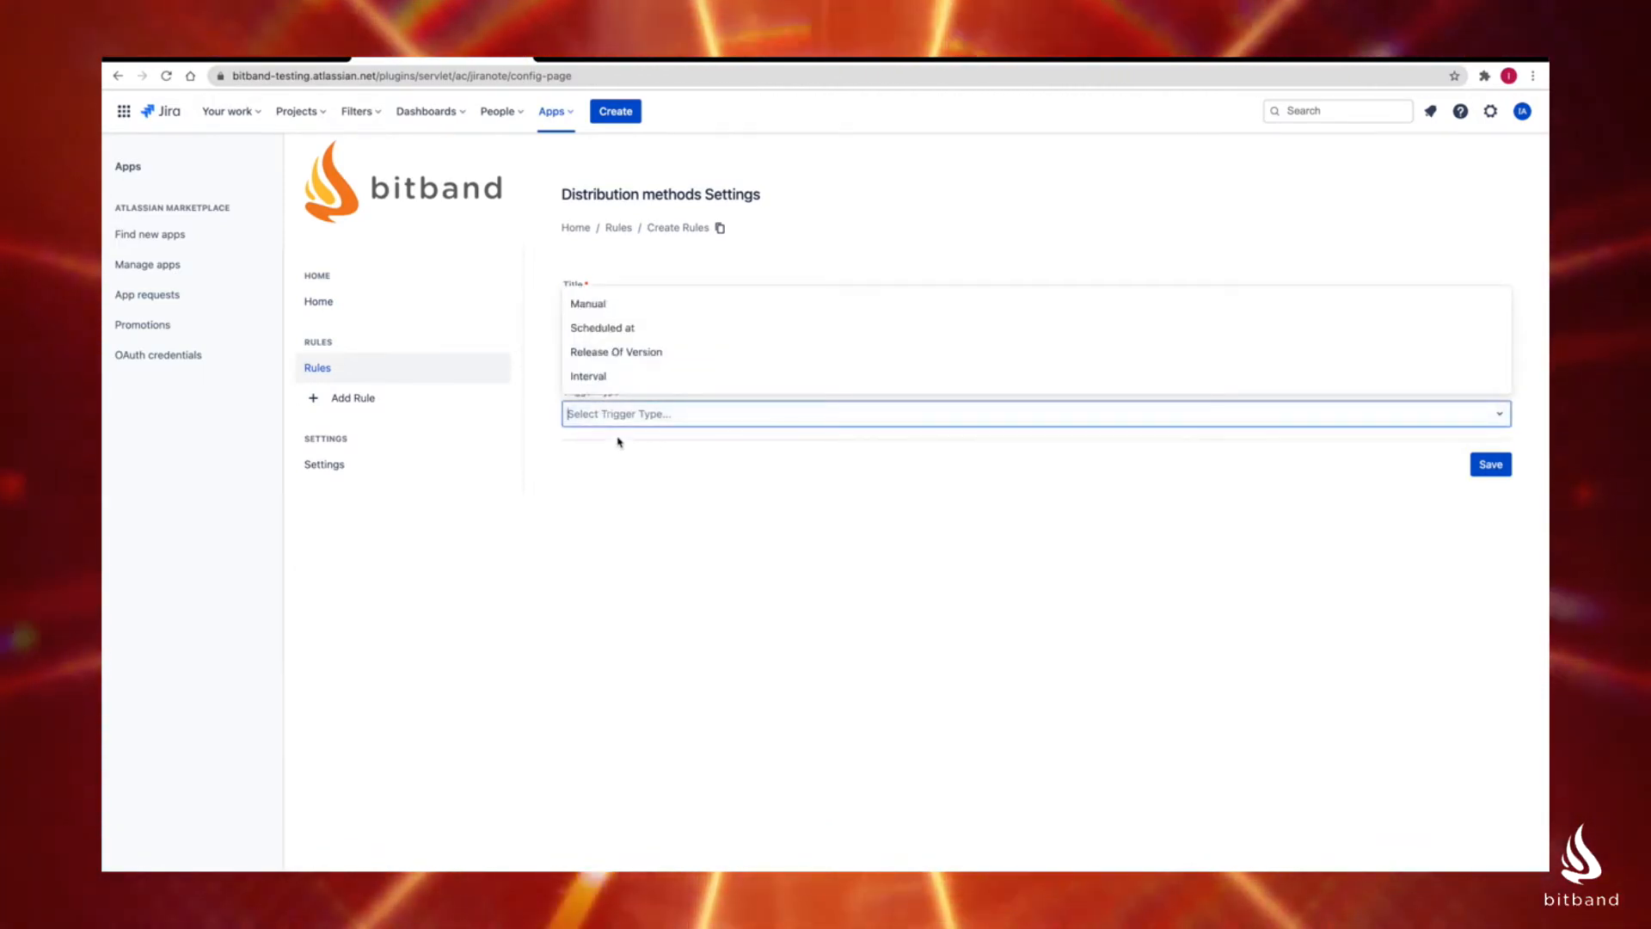
left_click(605, 378)
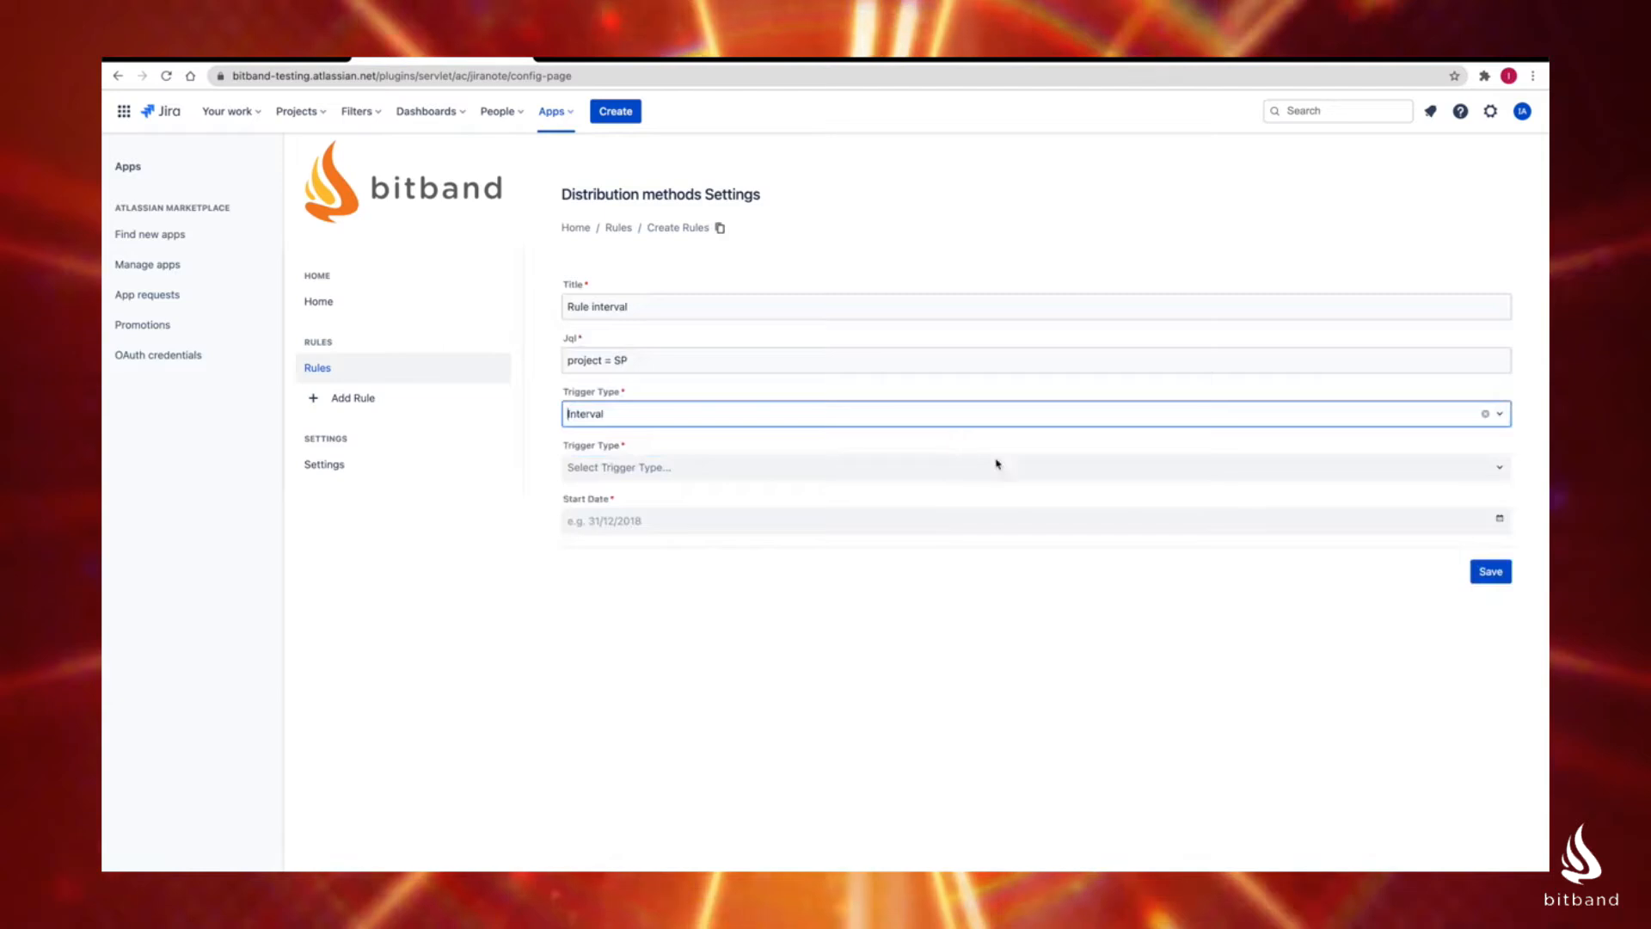
Step: Set the interval to Daily with a start date of 30/09/2021 and save the rule
left_click(689, 467)
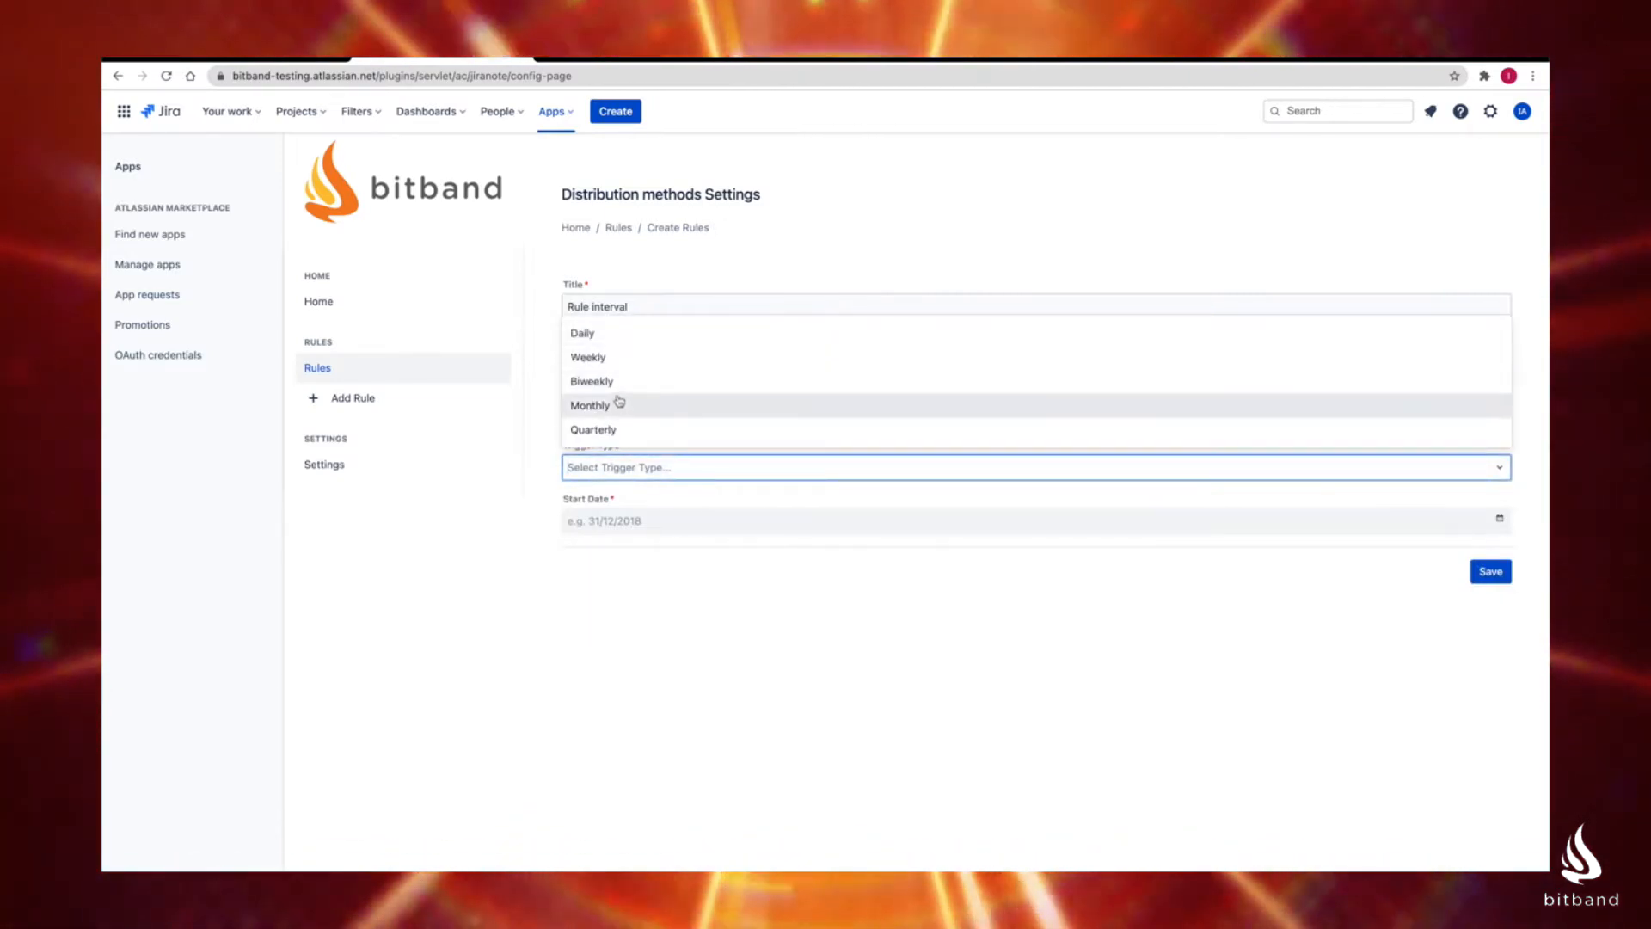
left_click(598, 335)
left_click(655, 522)
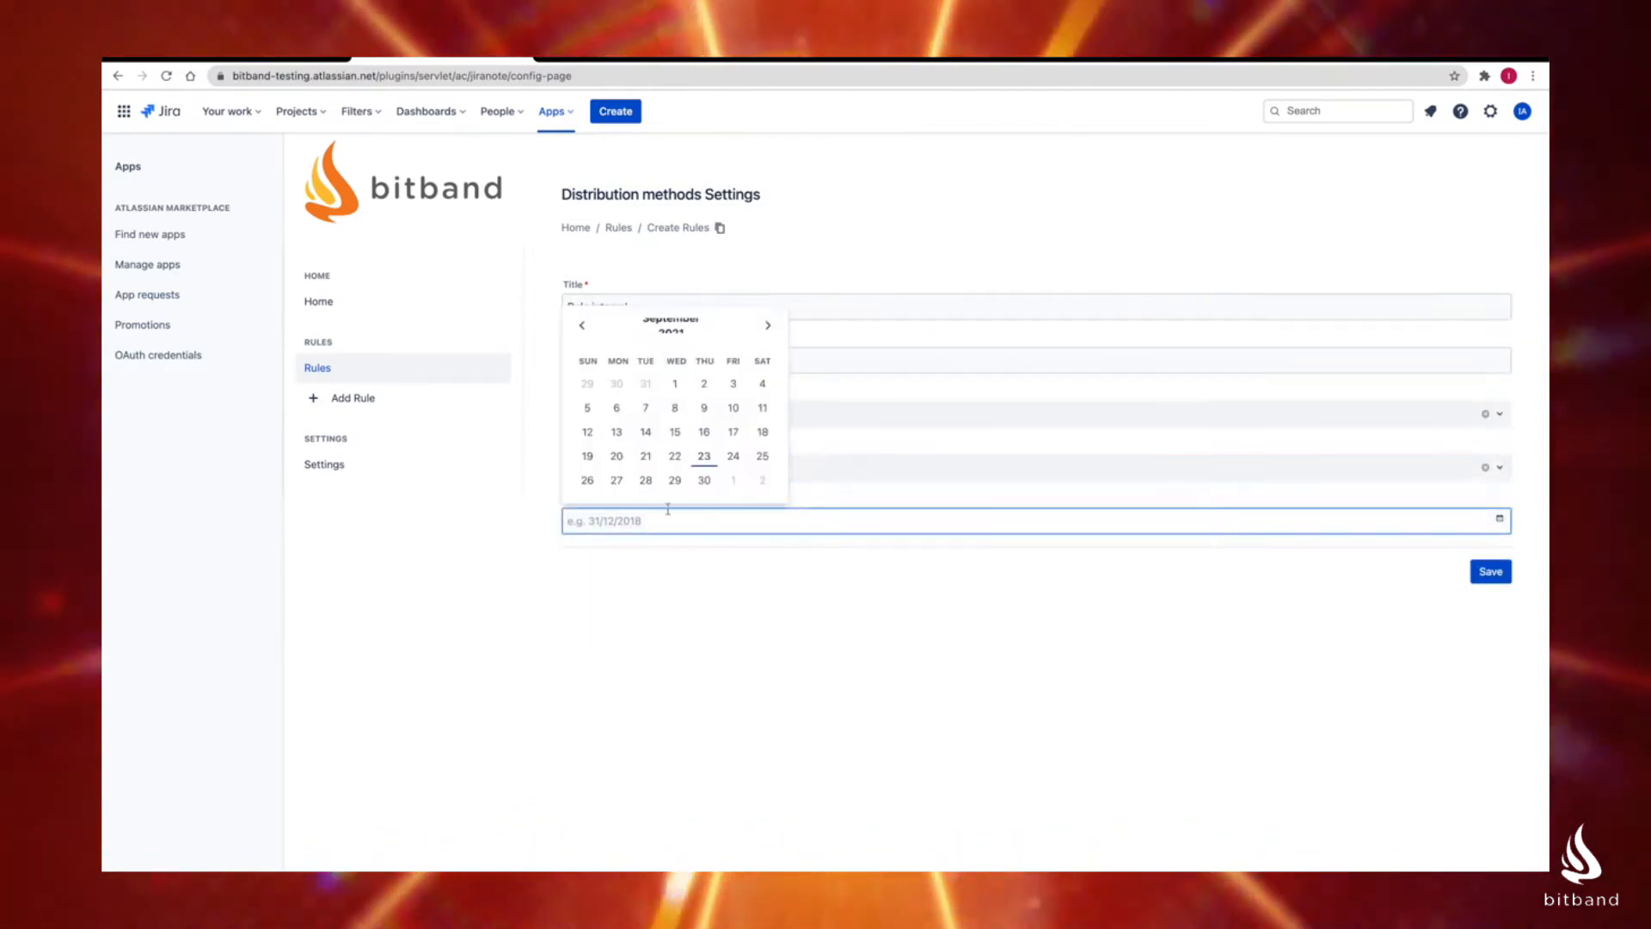
left_click(705, 480)
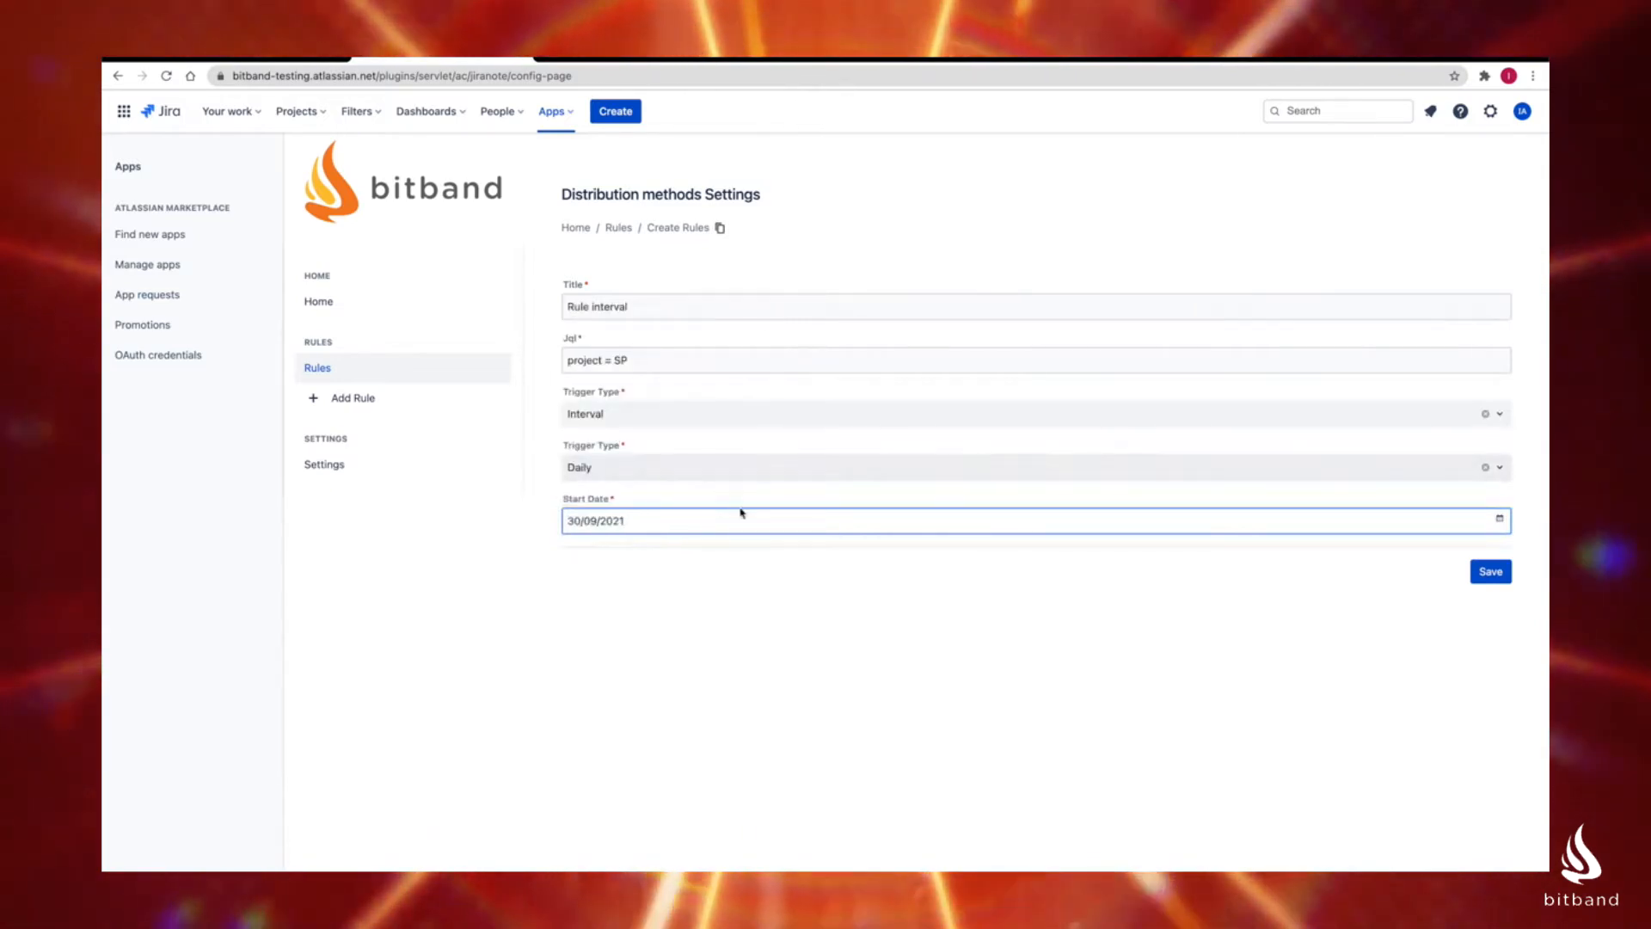
left_click(1490, 571)
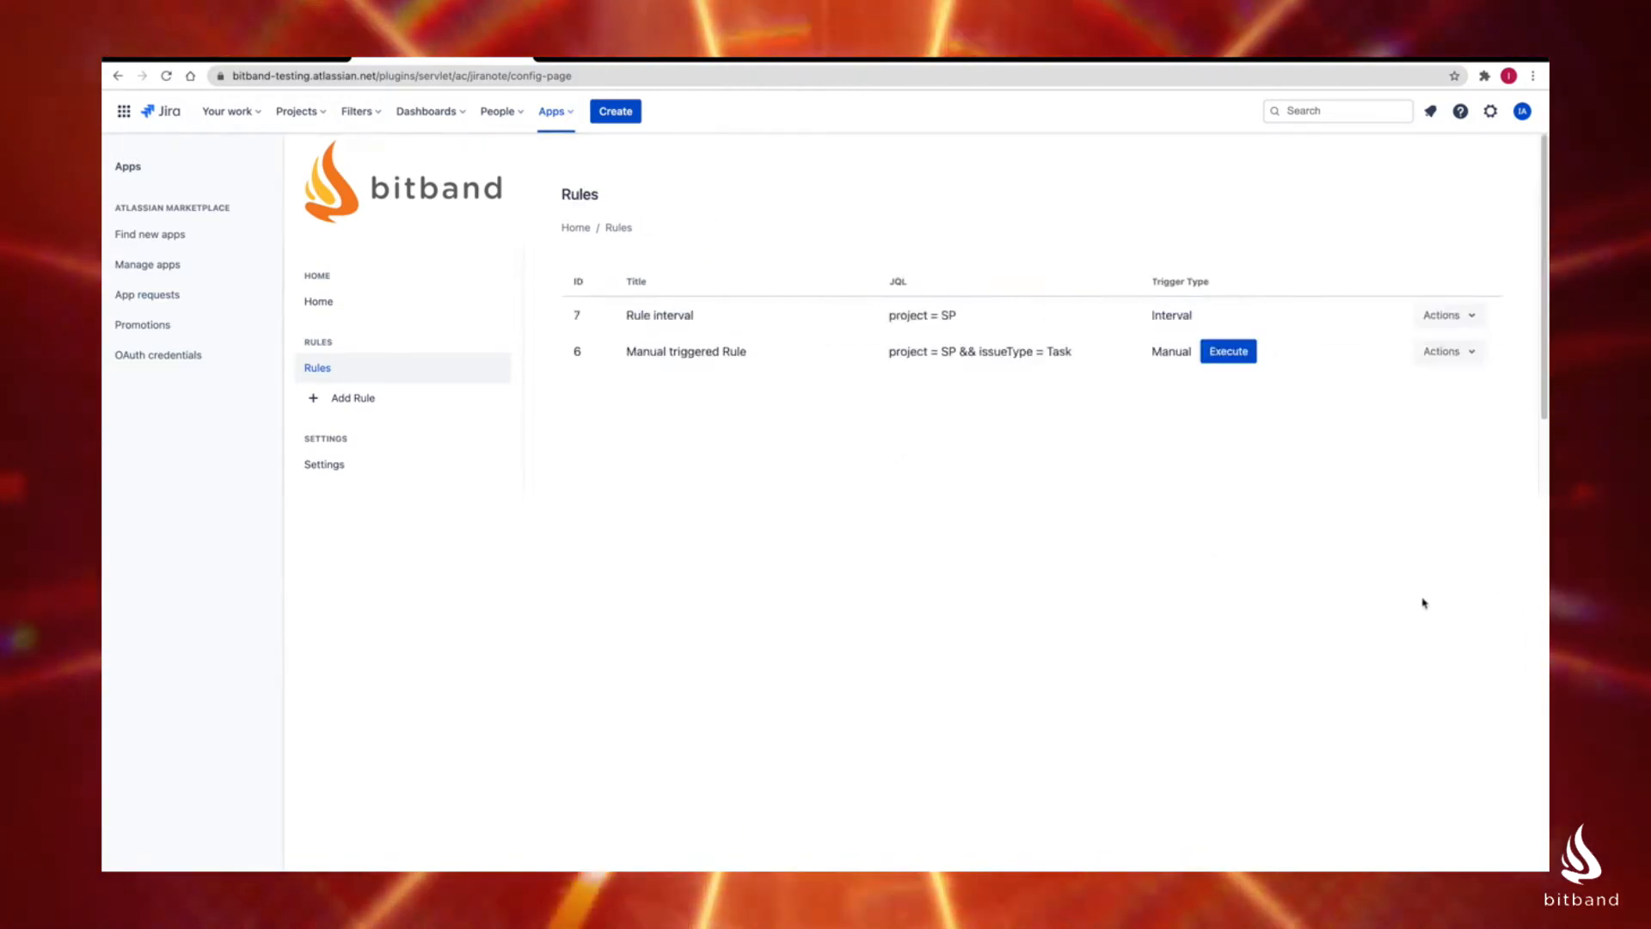
Step: Open the "Manual triggered Rule" for editing, review its JQL and trigger type options, and return to the rules list without saving
left_click(1471, 352)
left_click(1434, 387)
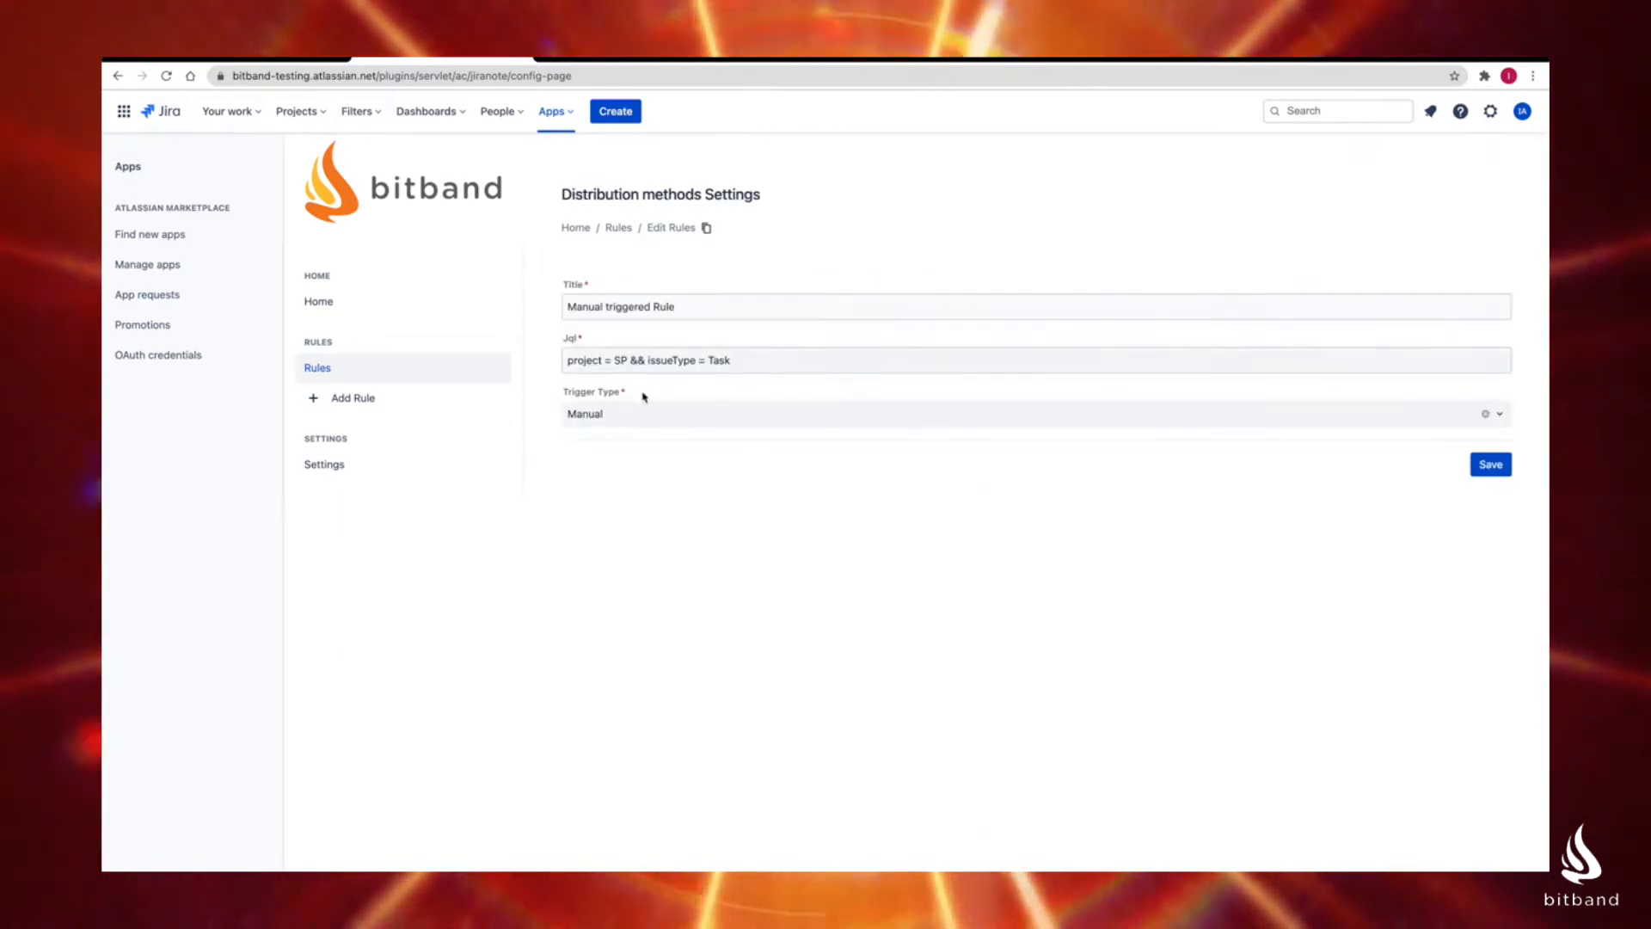
left_click(637, 407)
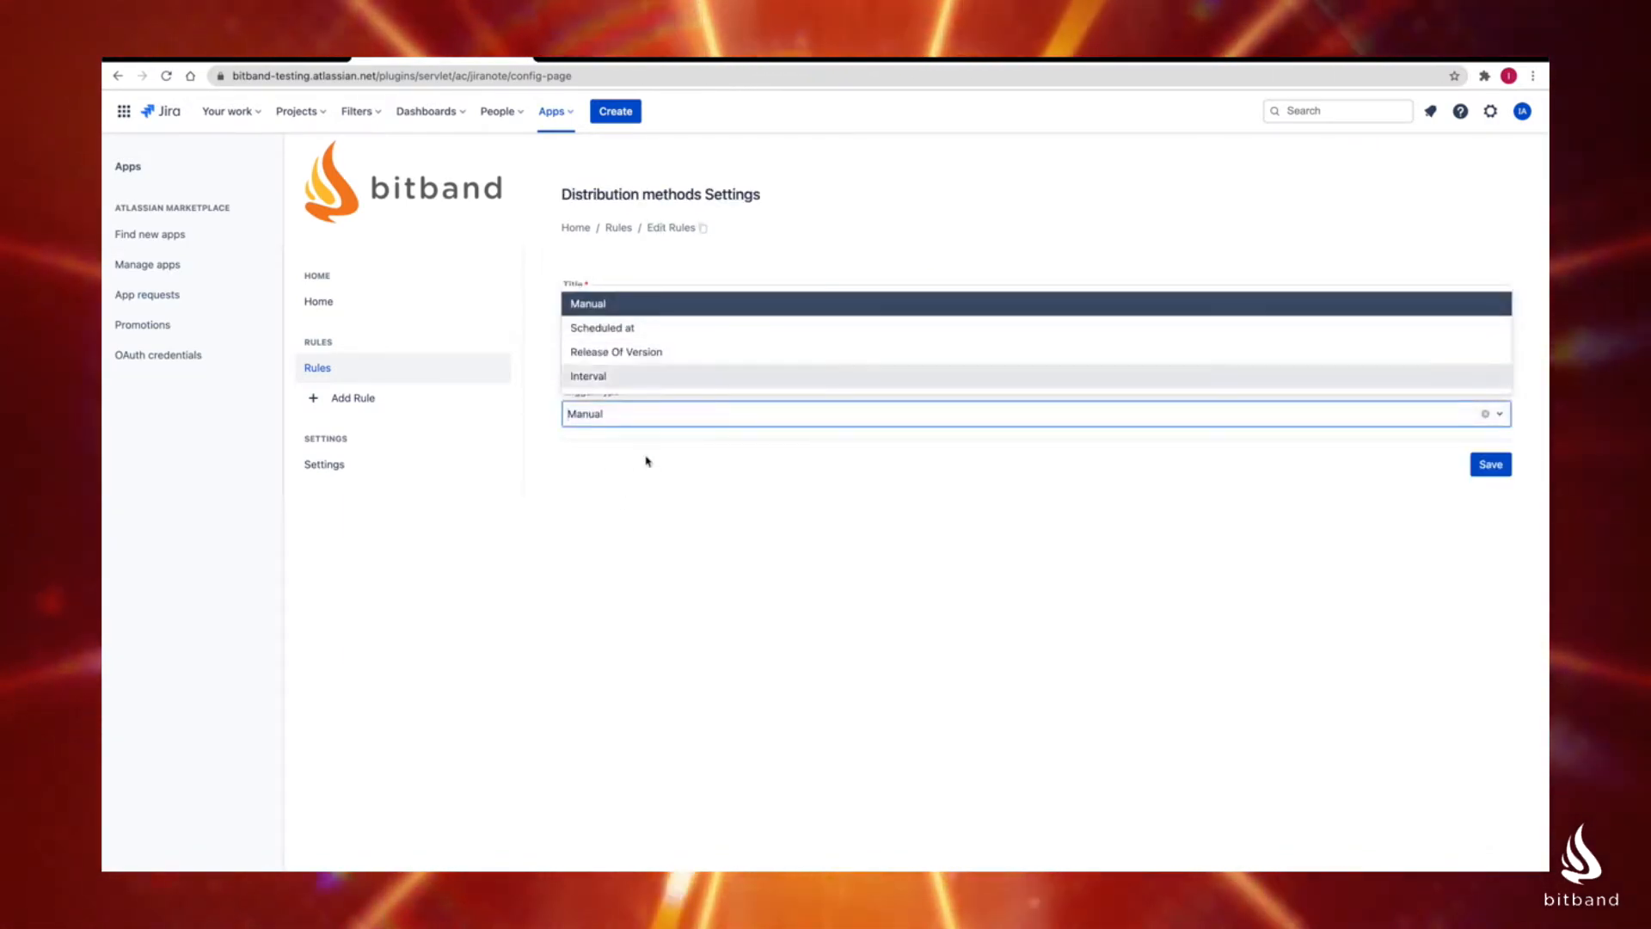
left_click(646, 460)
left_click_drag(729, 360, 667, 359)
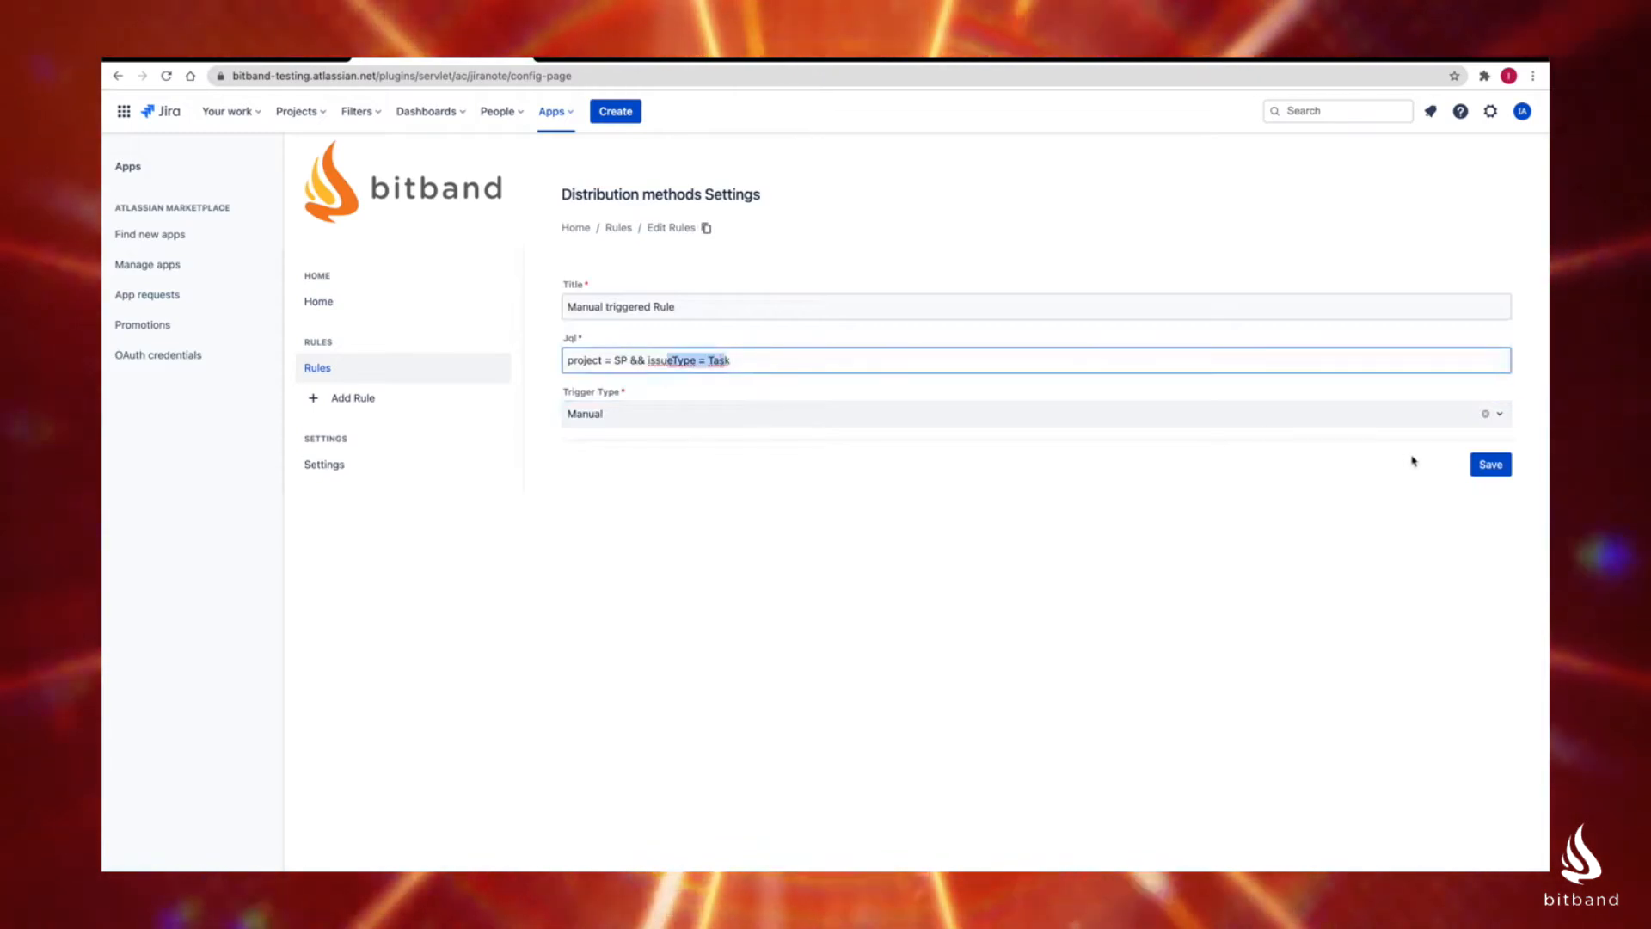
left_click(380, 378)
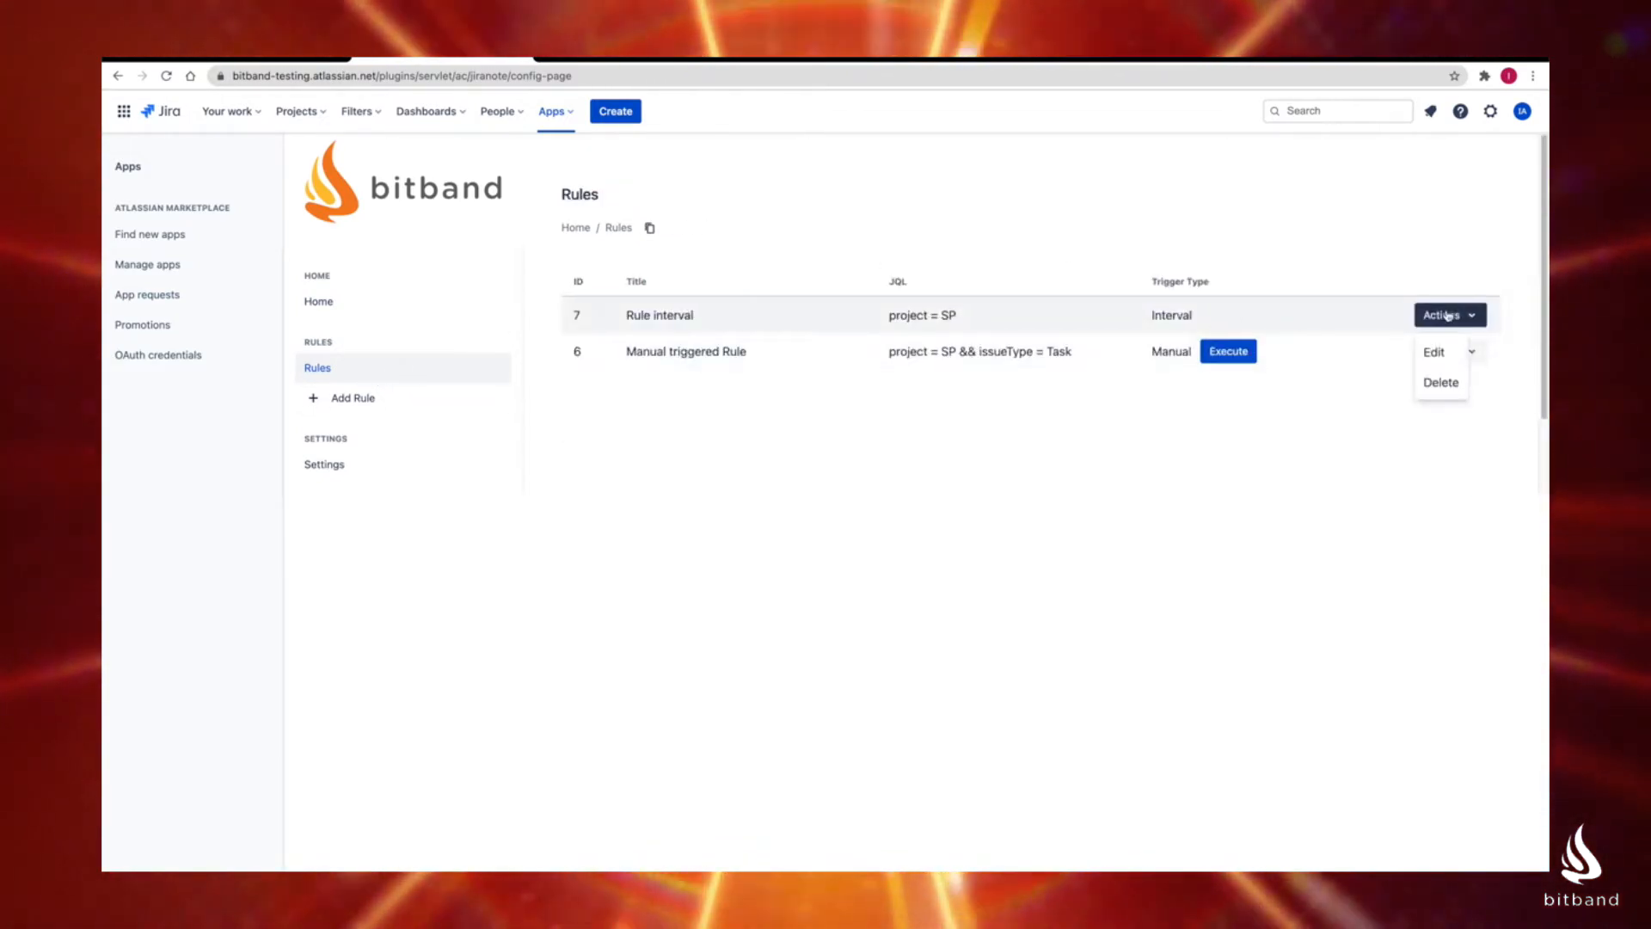
left_click(1109, 421)
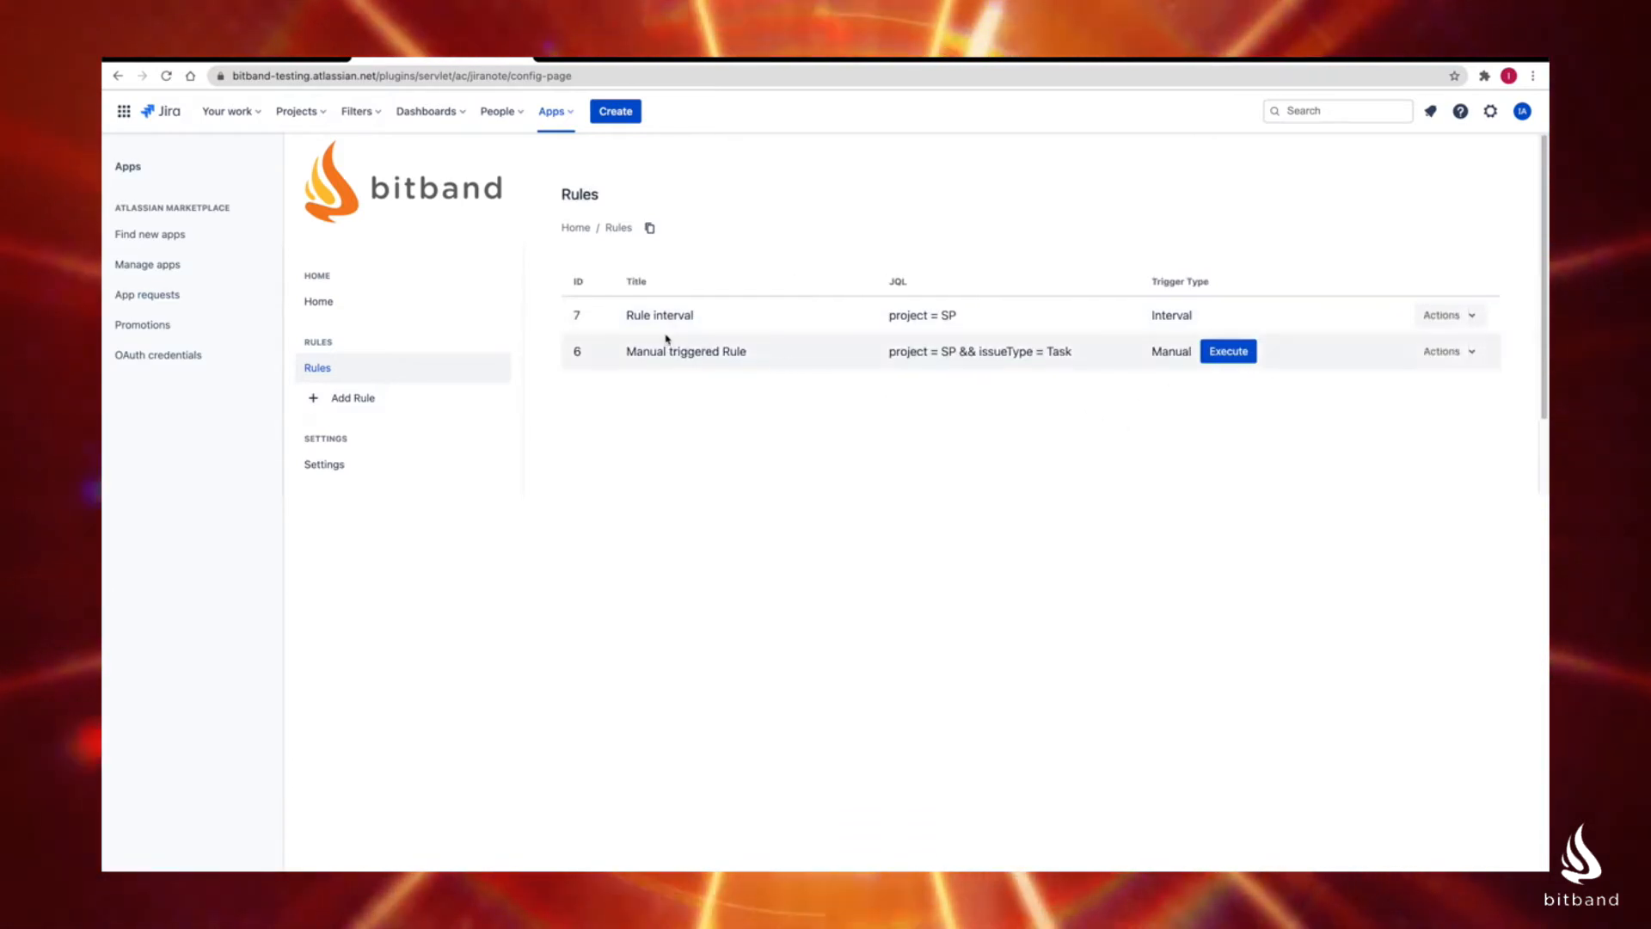
Step: Add another rule and title it "test rule"
left_click(391, 396)
left_click(590, 309)
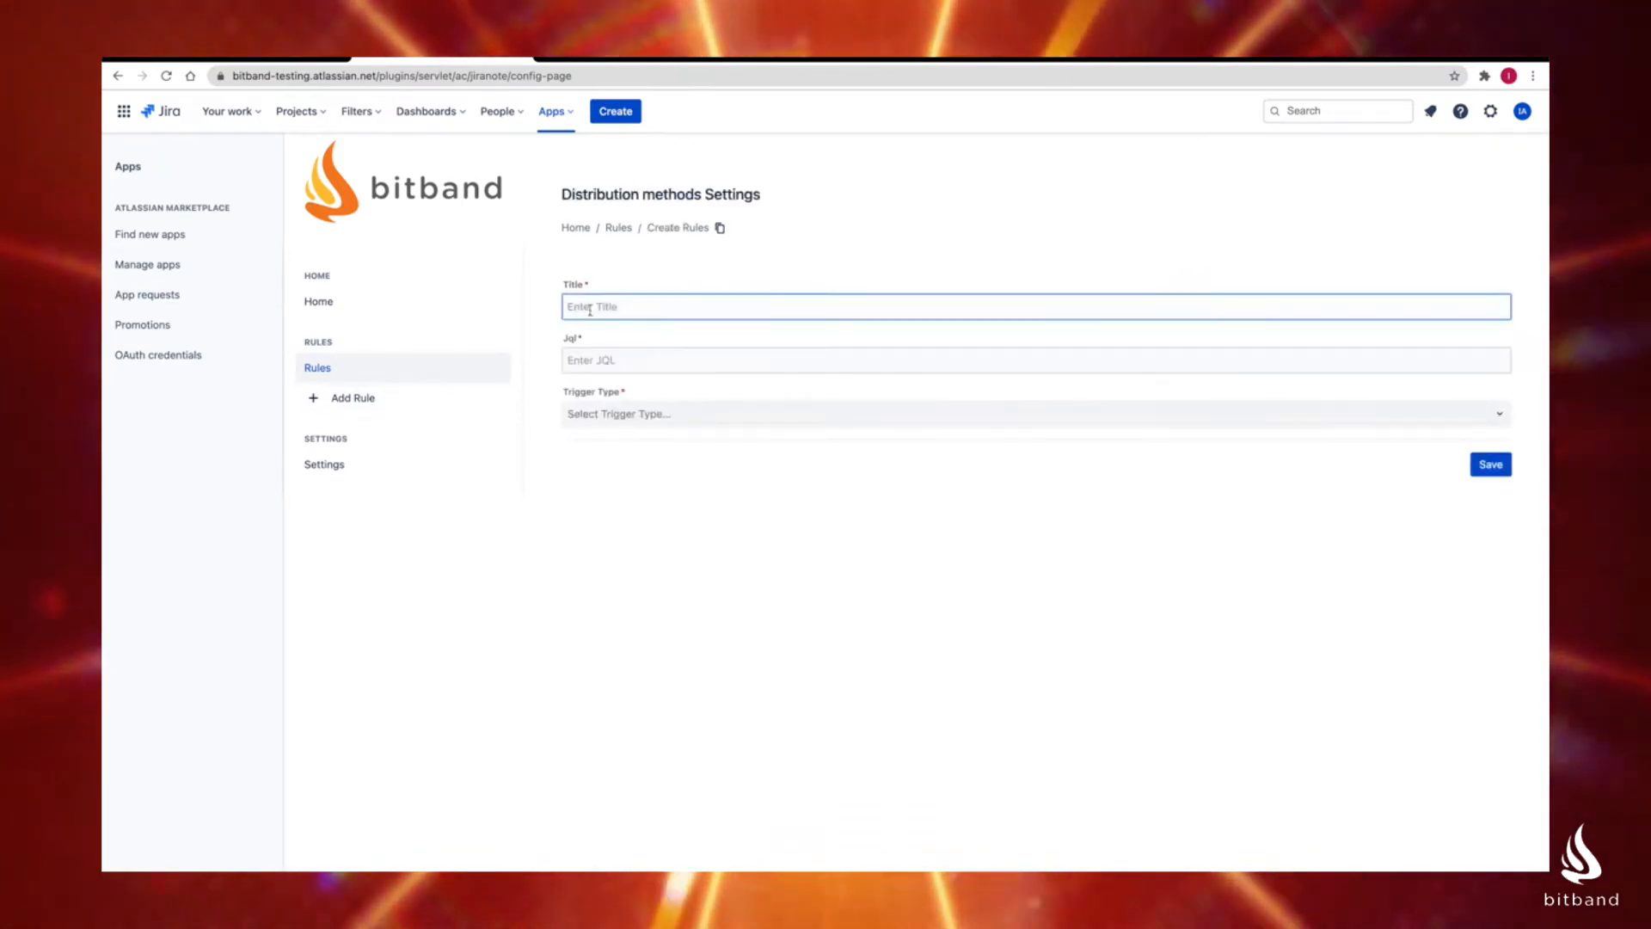
type("test ru")
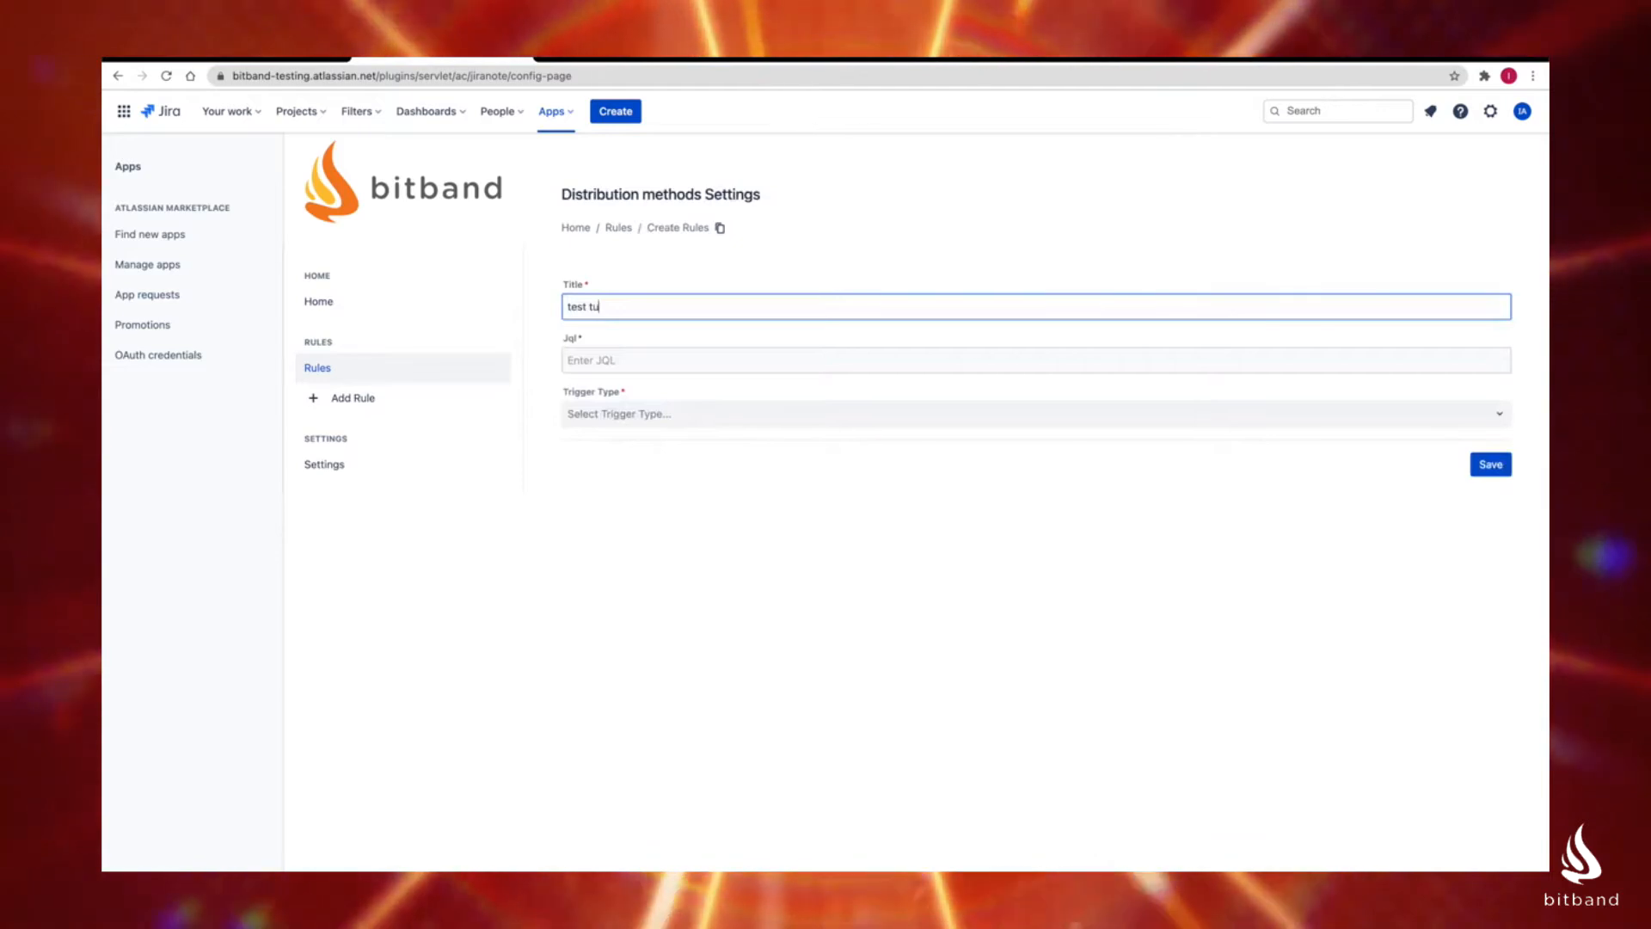
key("BackSpace")
key("BackSpace")
key("BackSpace")
type("ru")
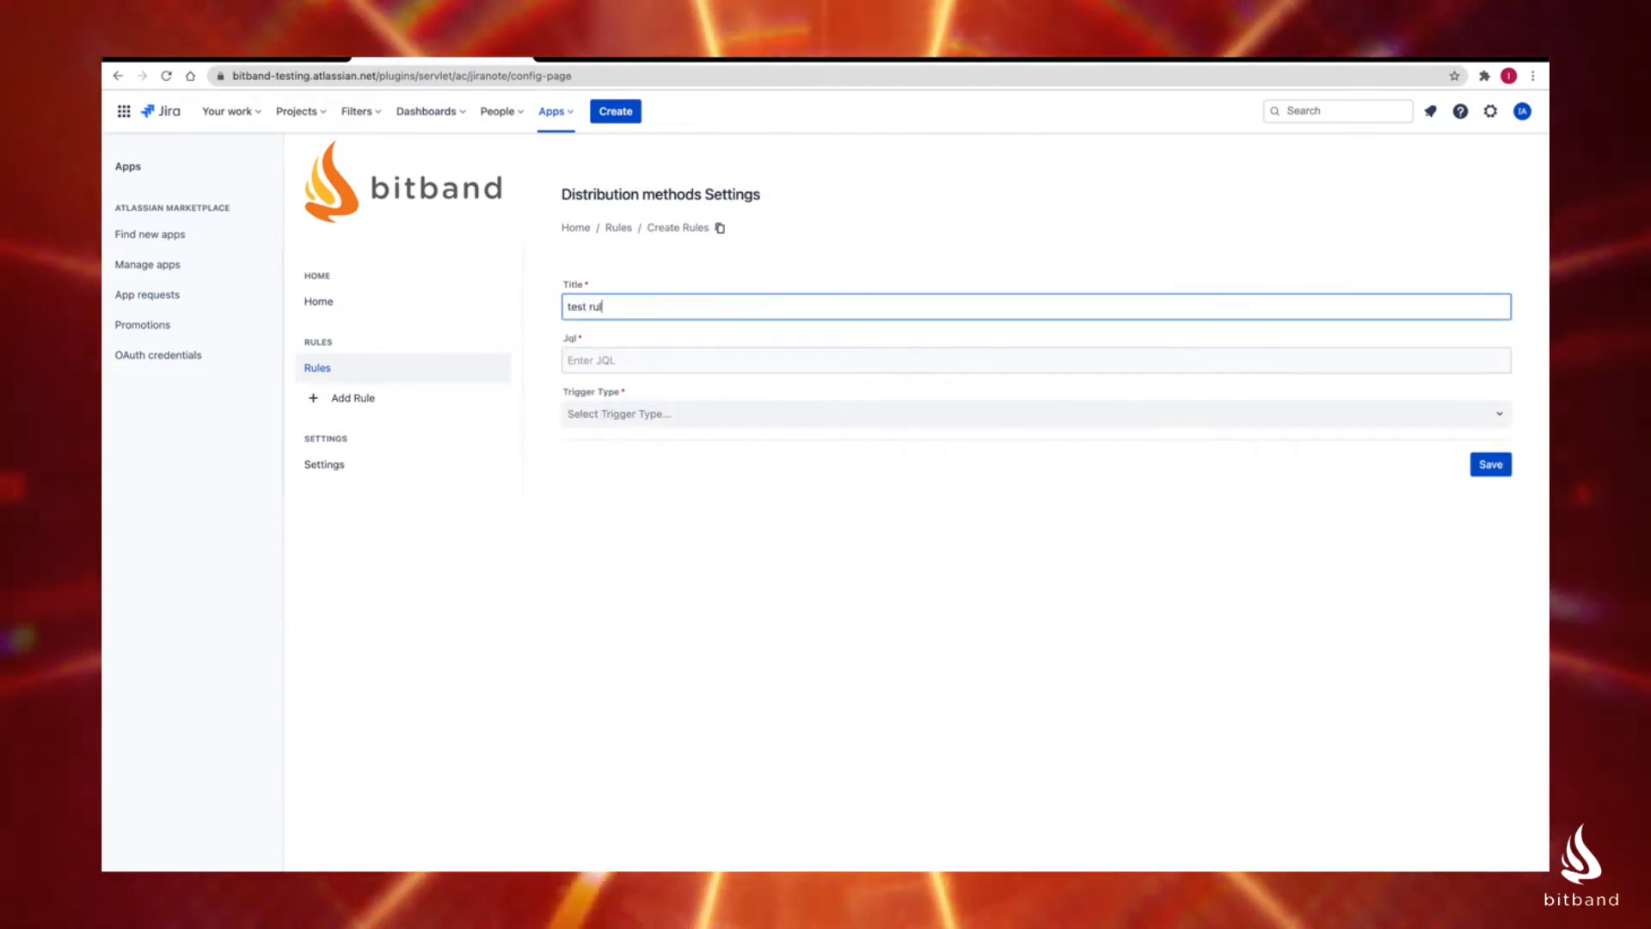
Step: Set the "test rule" JQL to "project = SP"
left_click(601, 362)
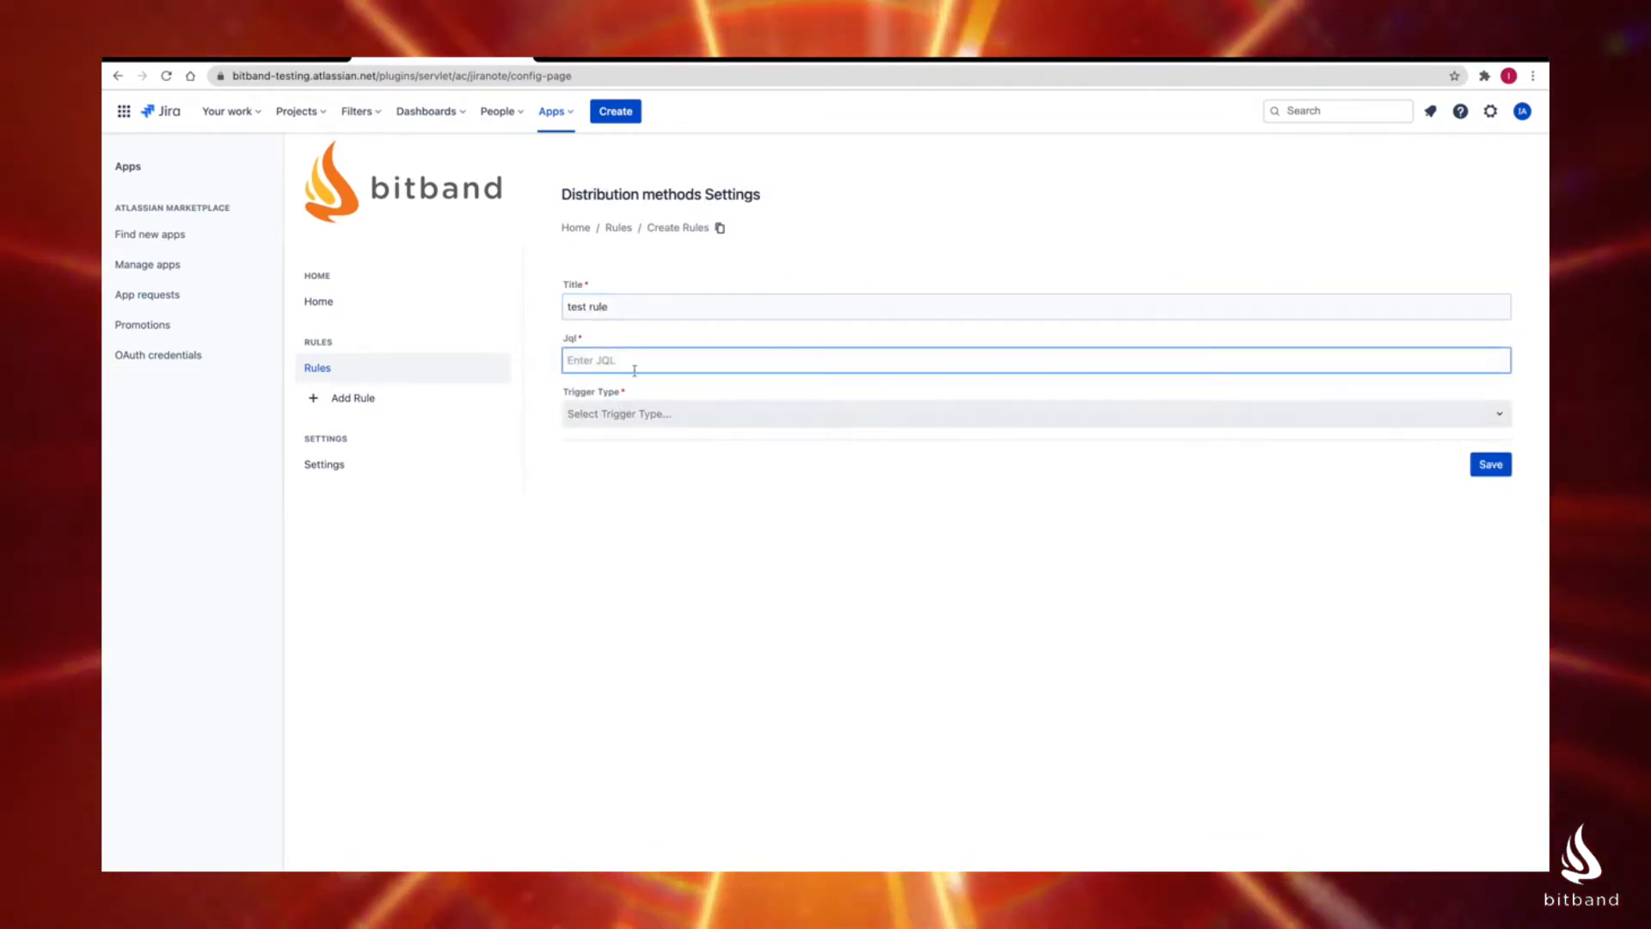
type("proj")
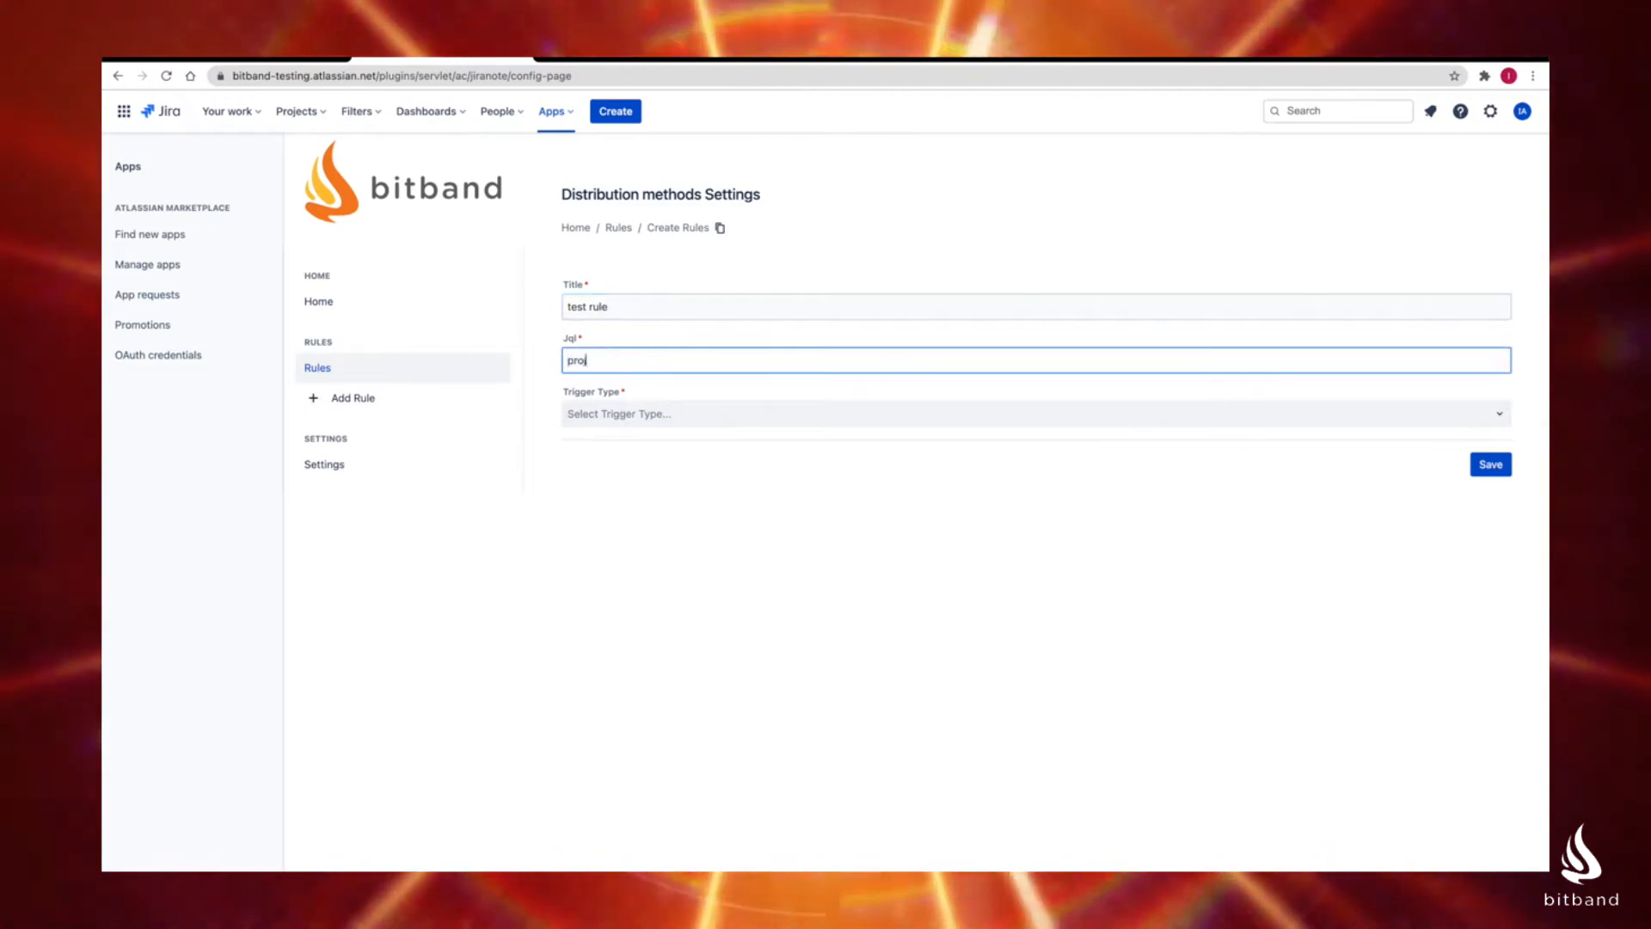
type("ect = SP")
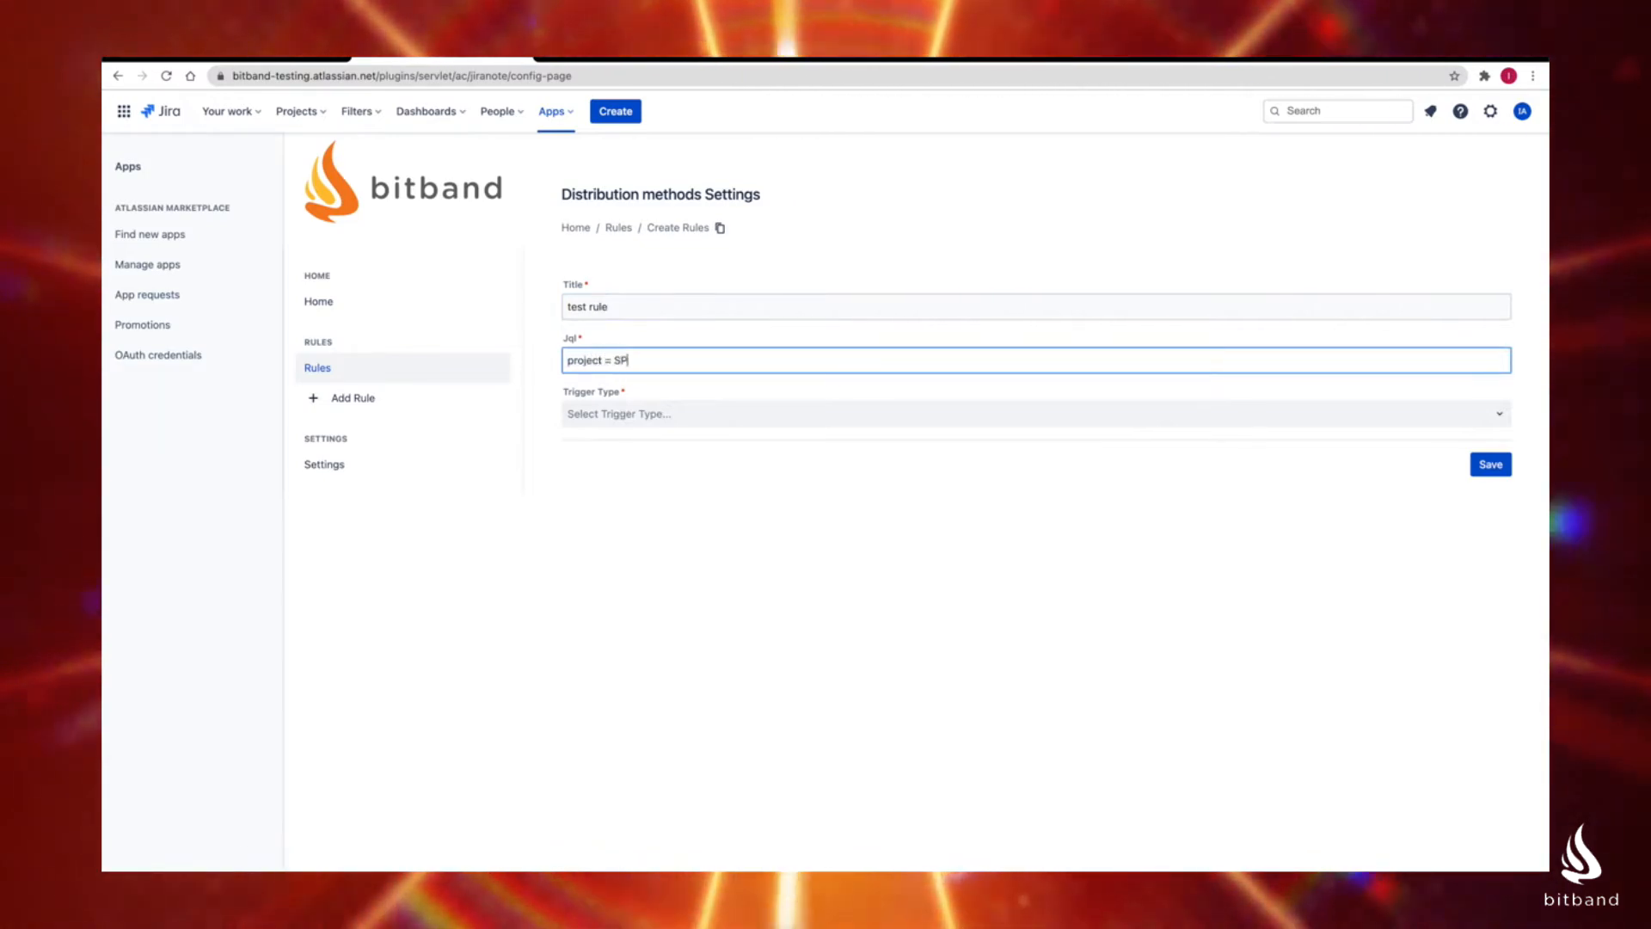
Step: Set the test rule's trigger type to Release Of Version with version 12 and save the rule
left_click(615, 412)
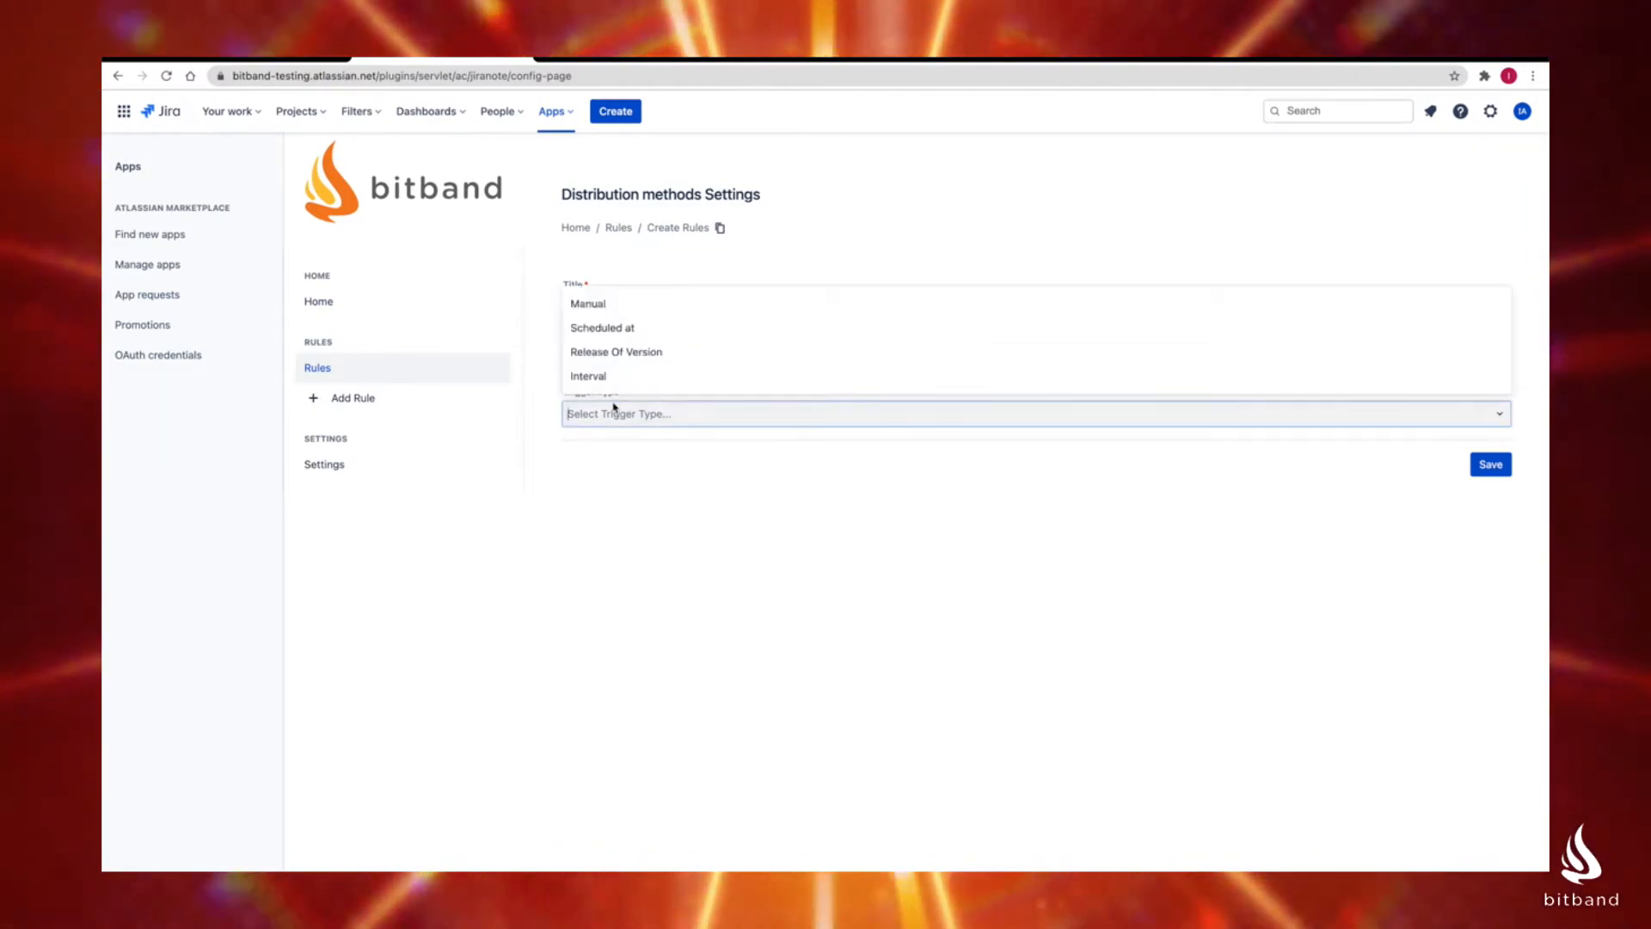
left_click(631, 352)
left_click(619, 465)
type("12")
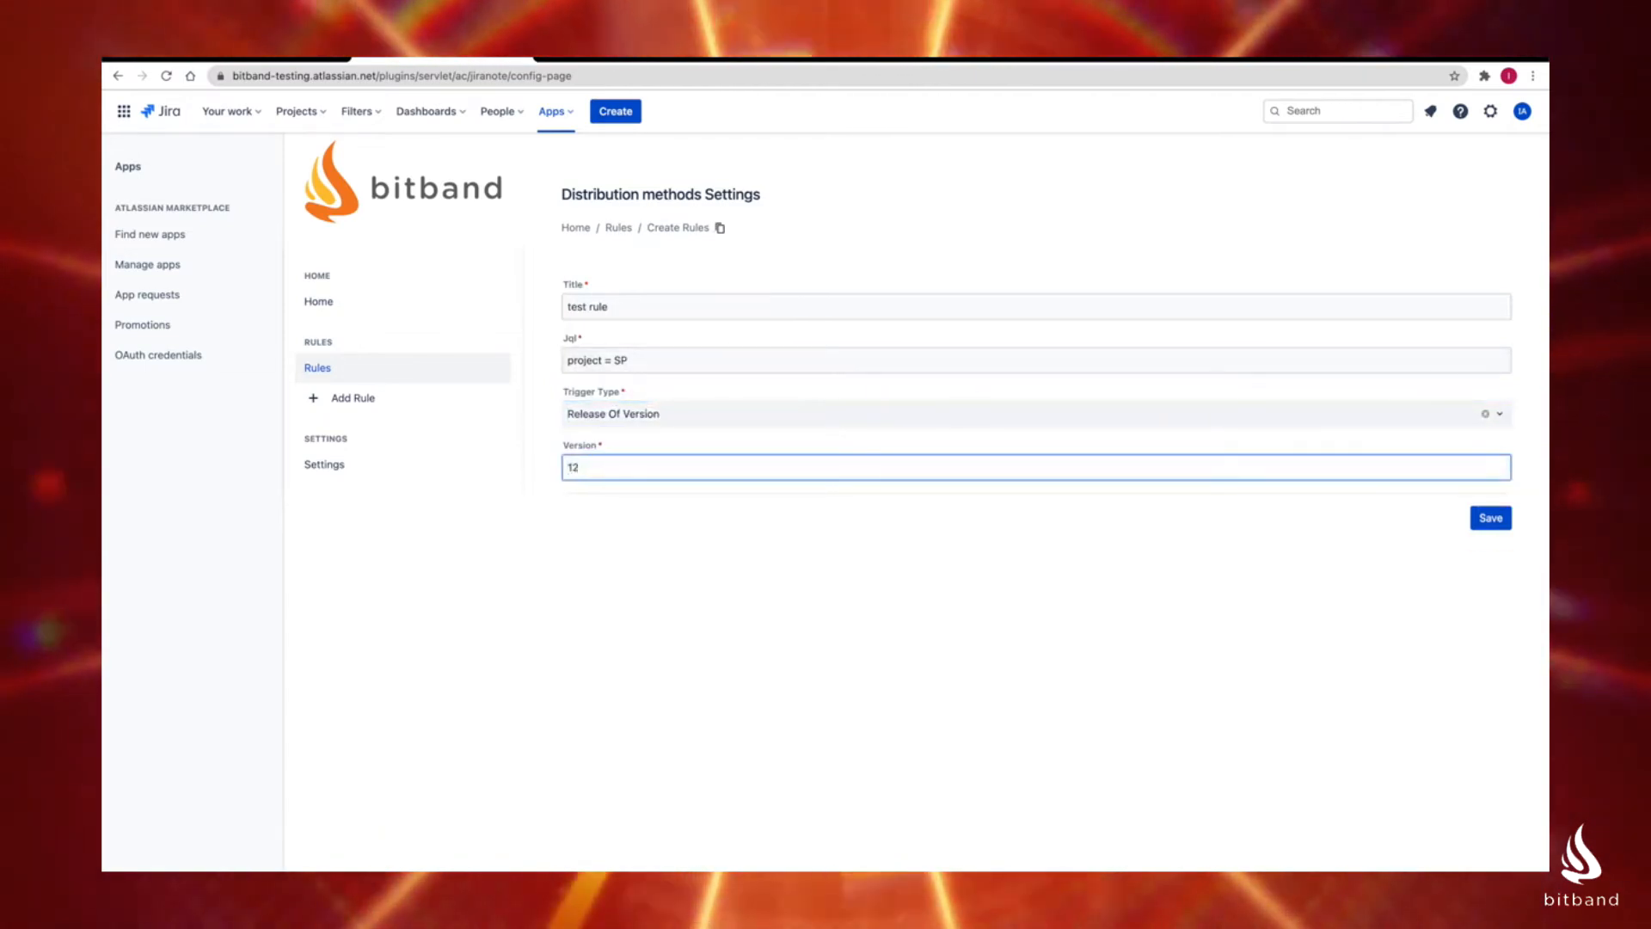
left_click(1492, 520)
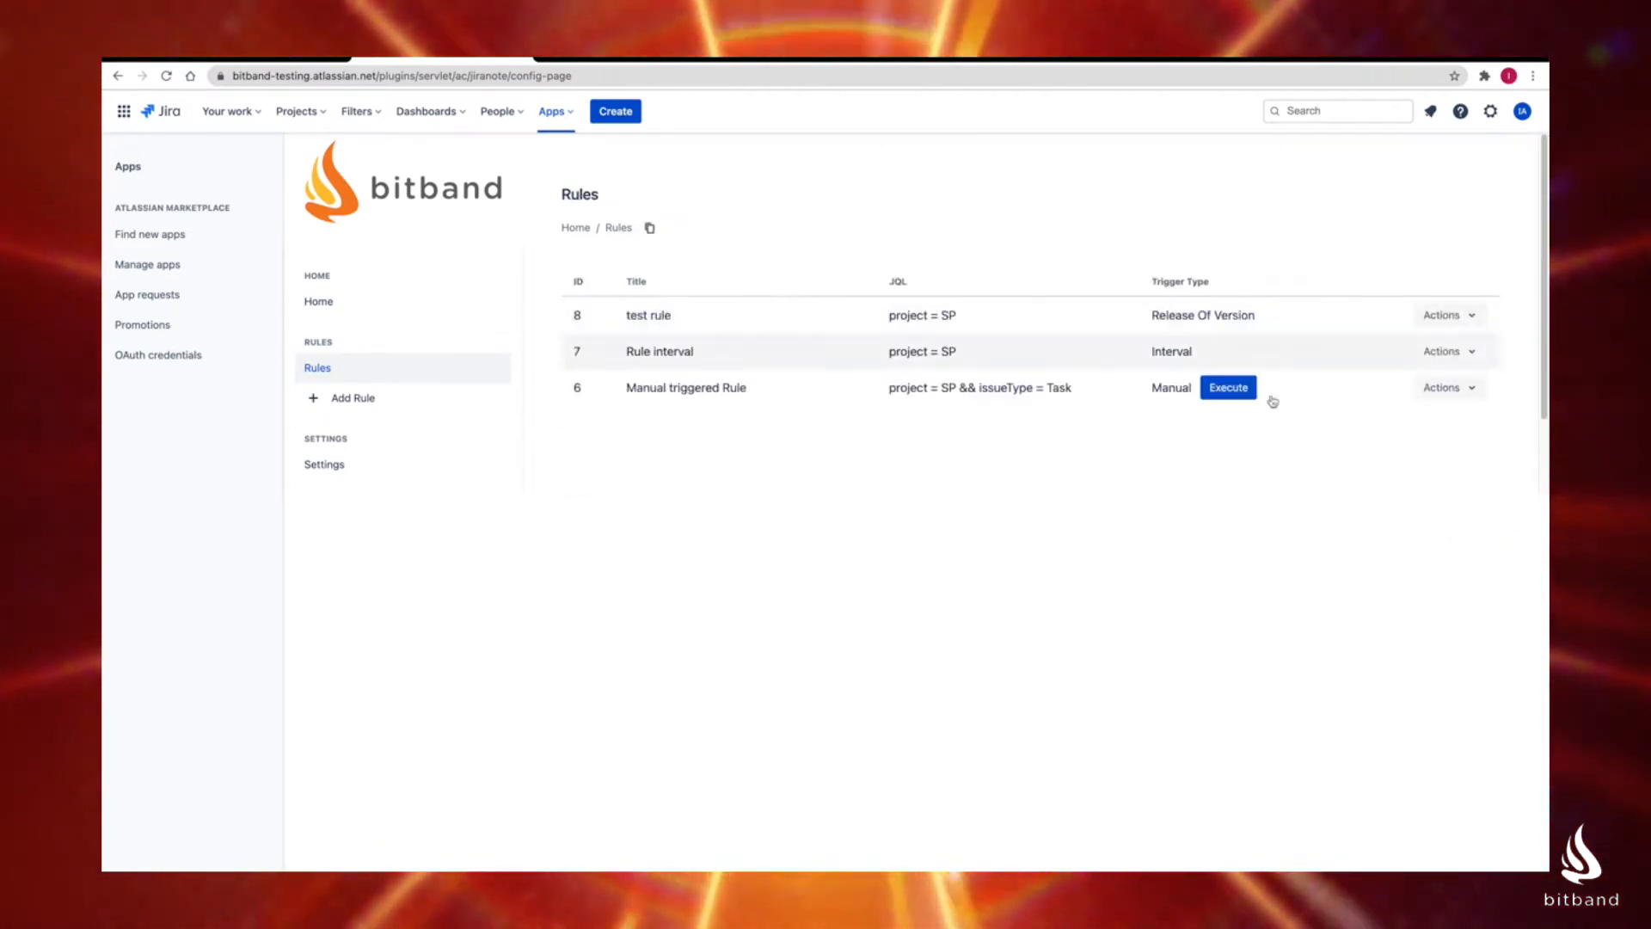
Step: Delete the "test rule" from the rules list
left_click(1449, 314)
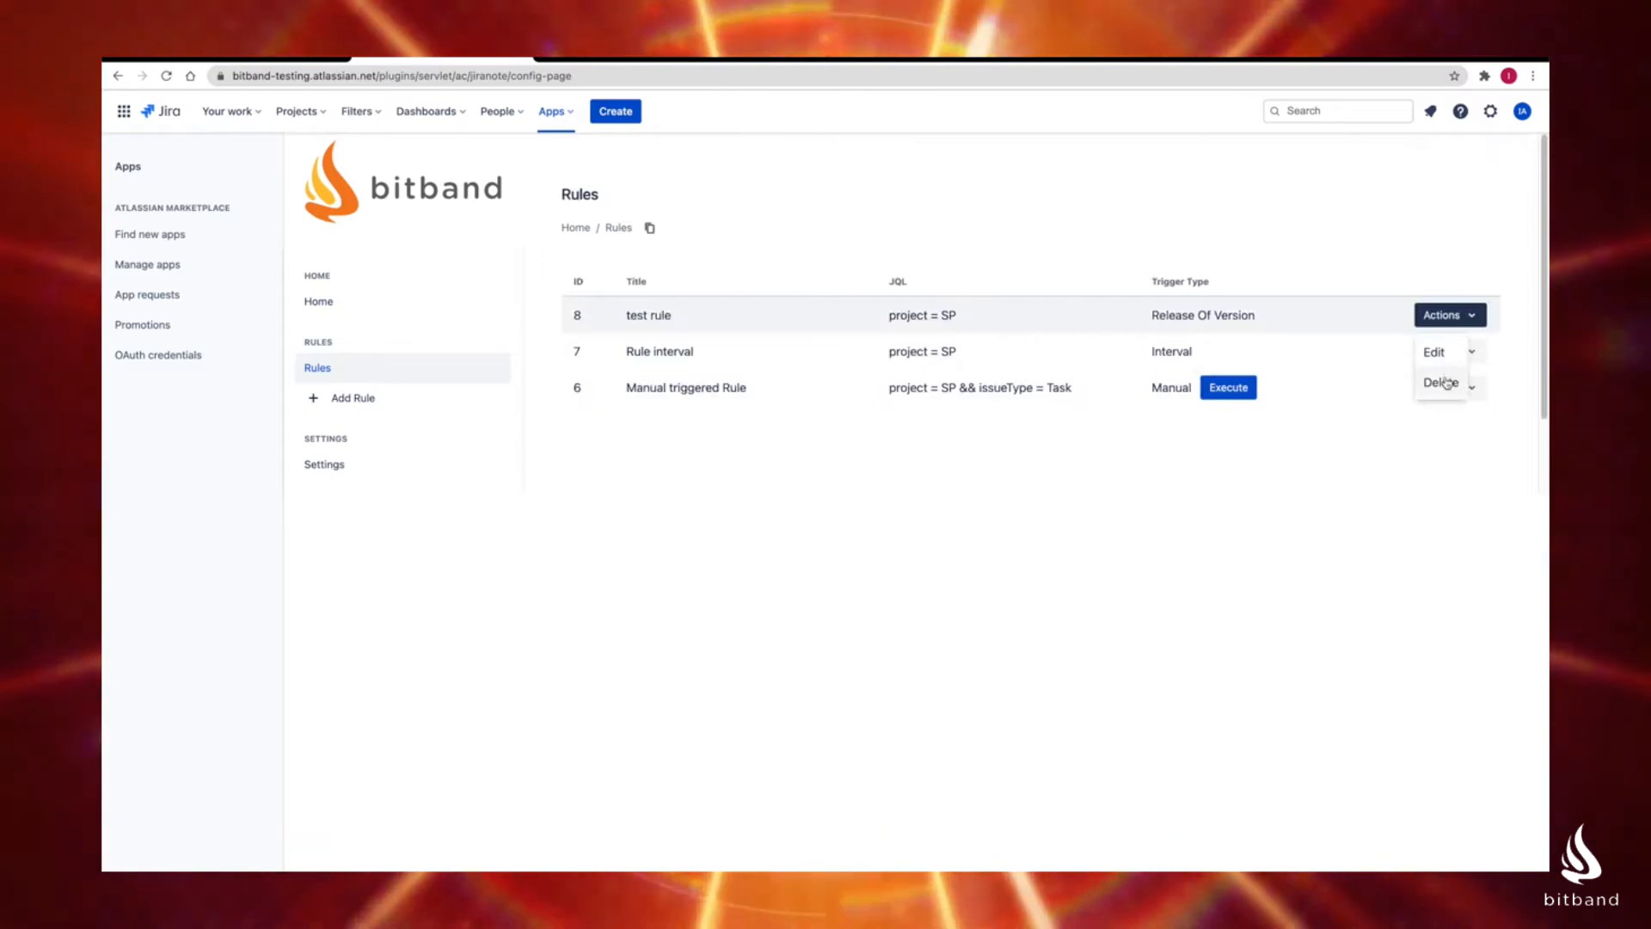
left_click(1444, 383)
left_click(1021, 267)
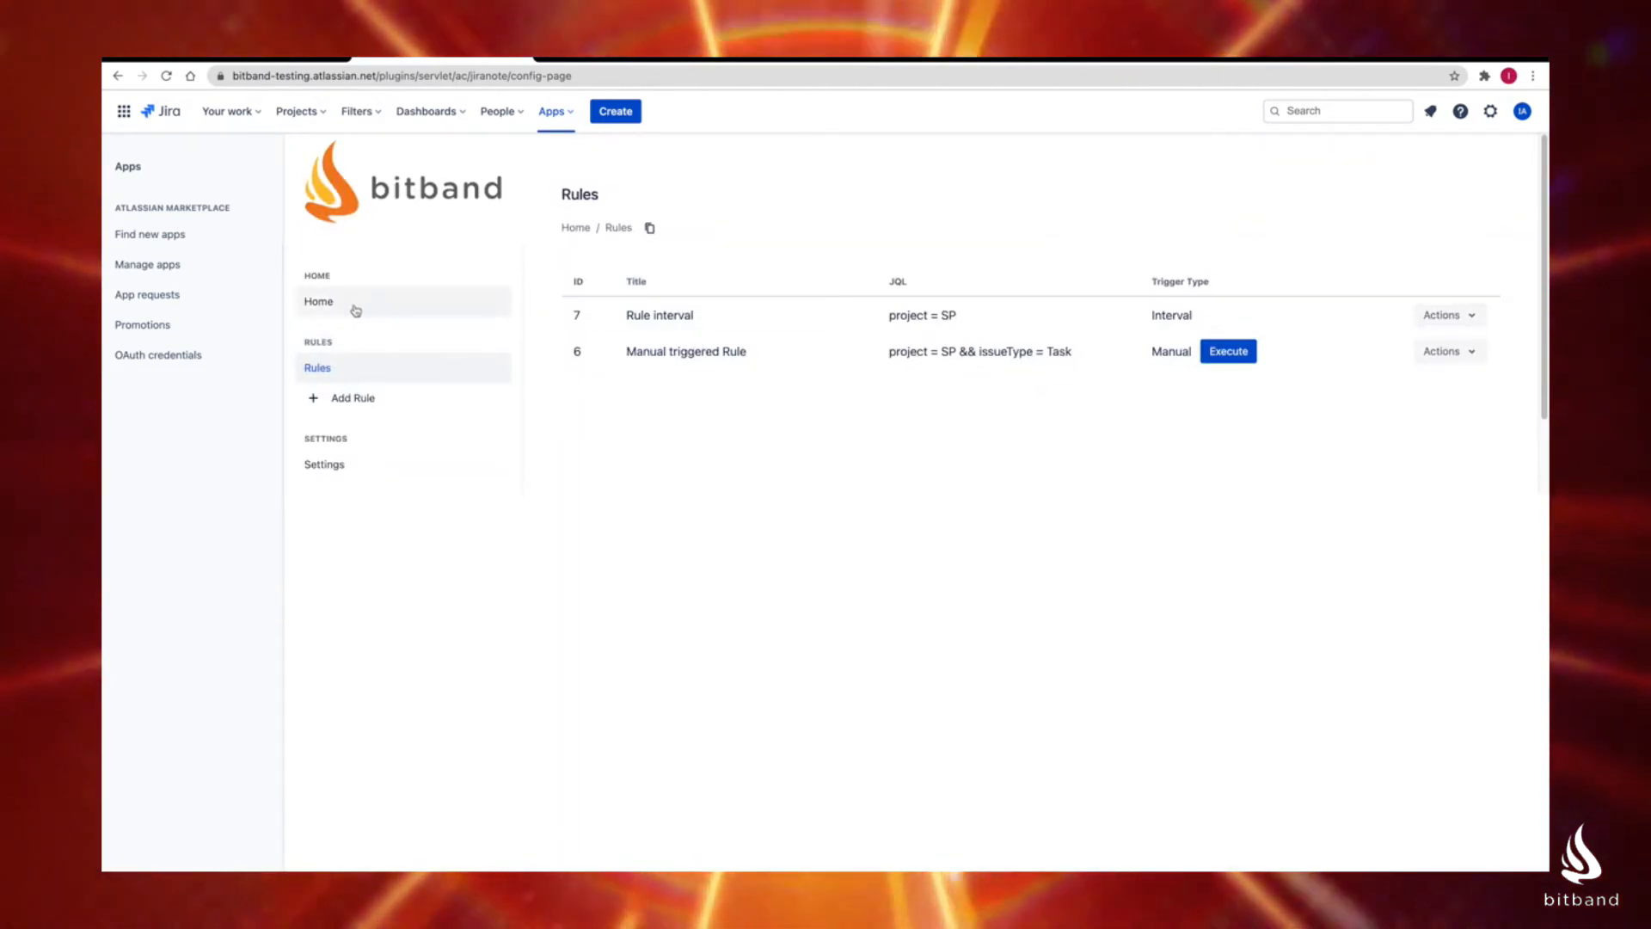
Step: Check the release notes app's home page and the Sample Project board
left_click(355, 310)
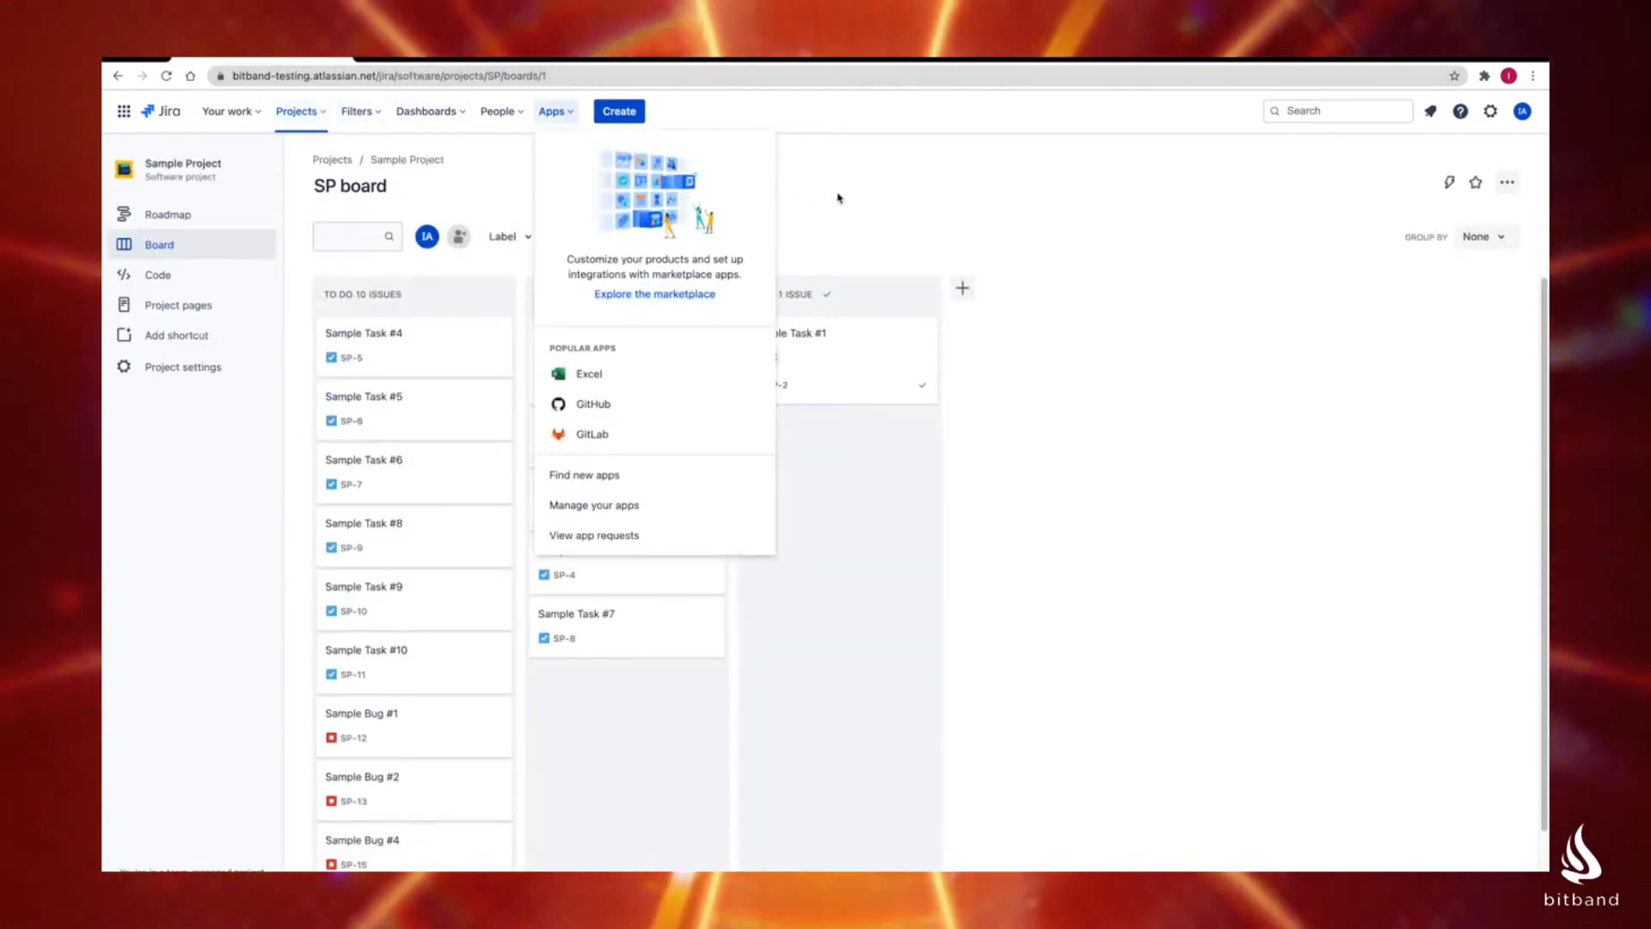
left_click(838, 198)
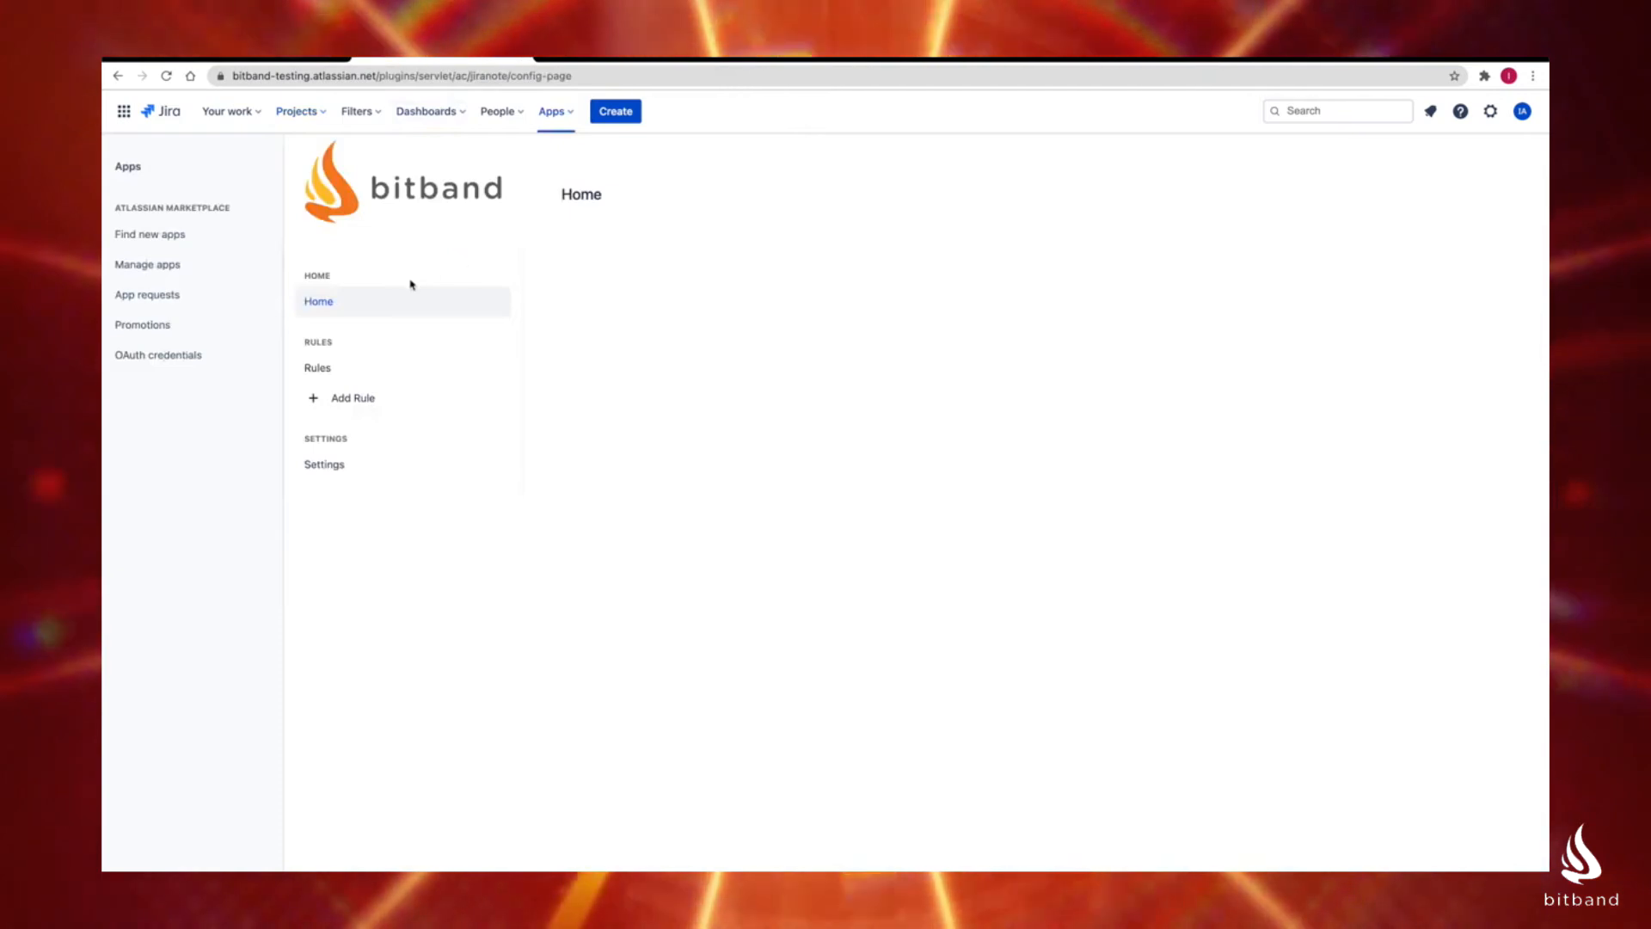
Step: Execute the "Manual triggered Rule" from the rules list and dismiss the confirmation
left_click(350, 368)
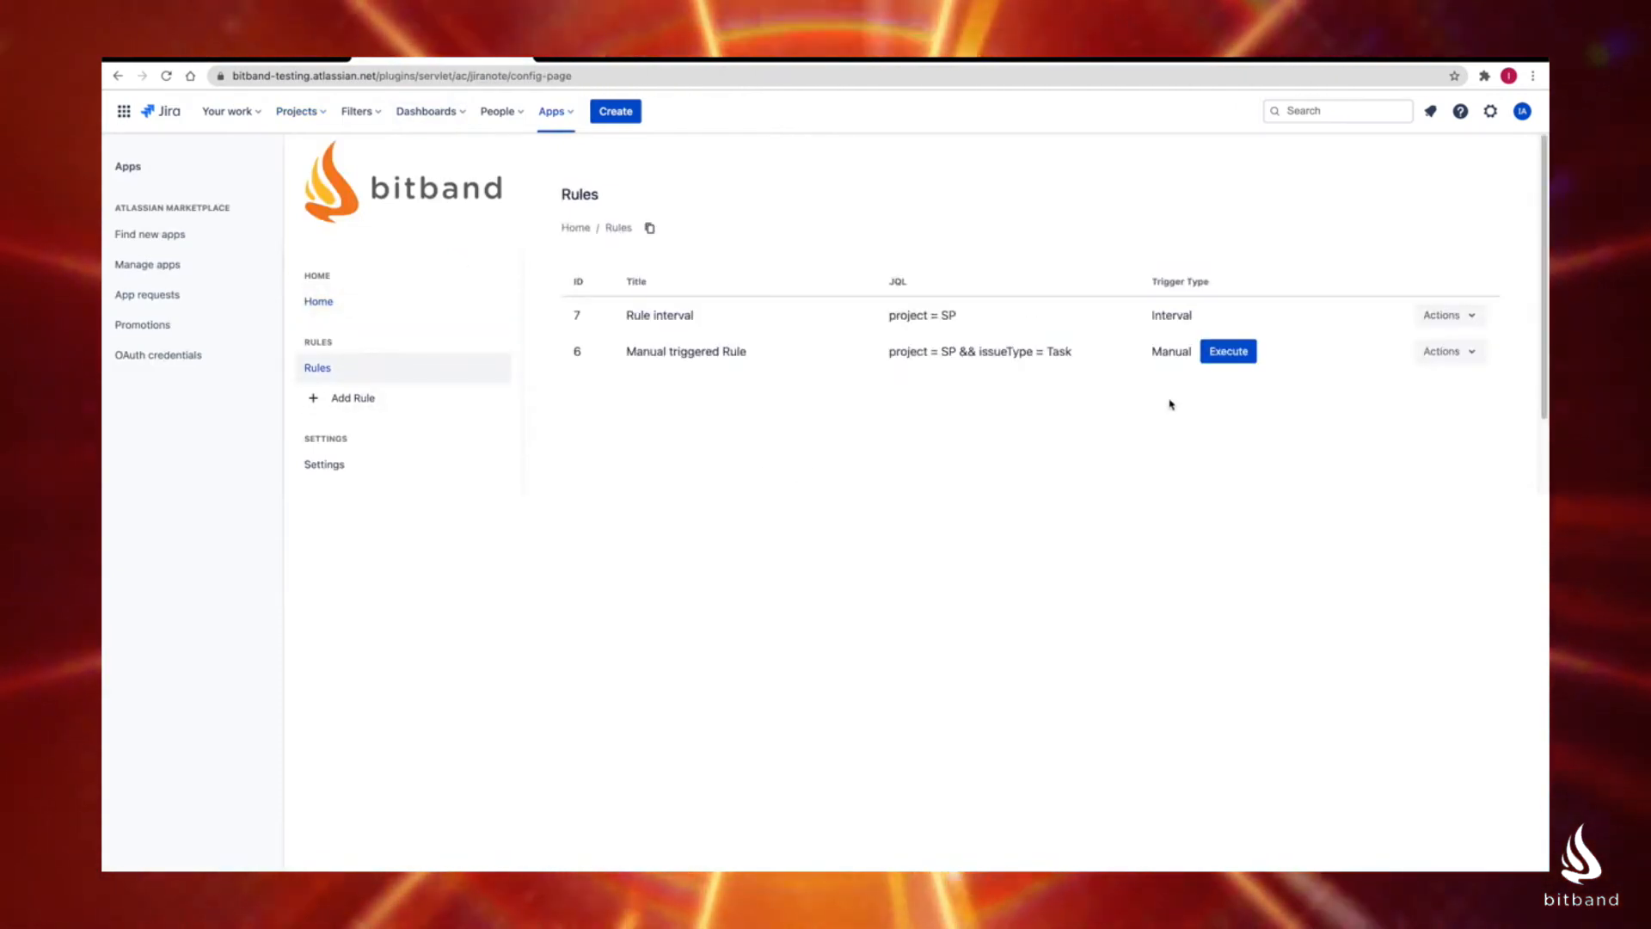
left_click(1215, 360)
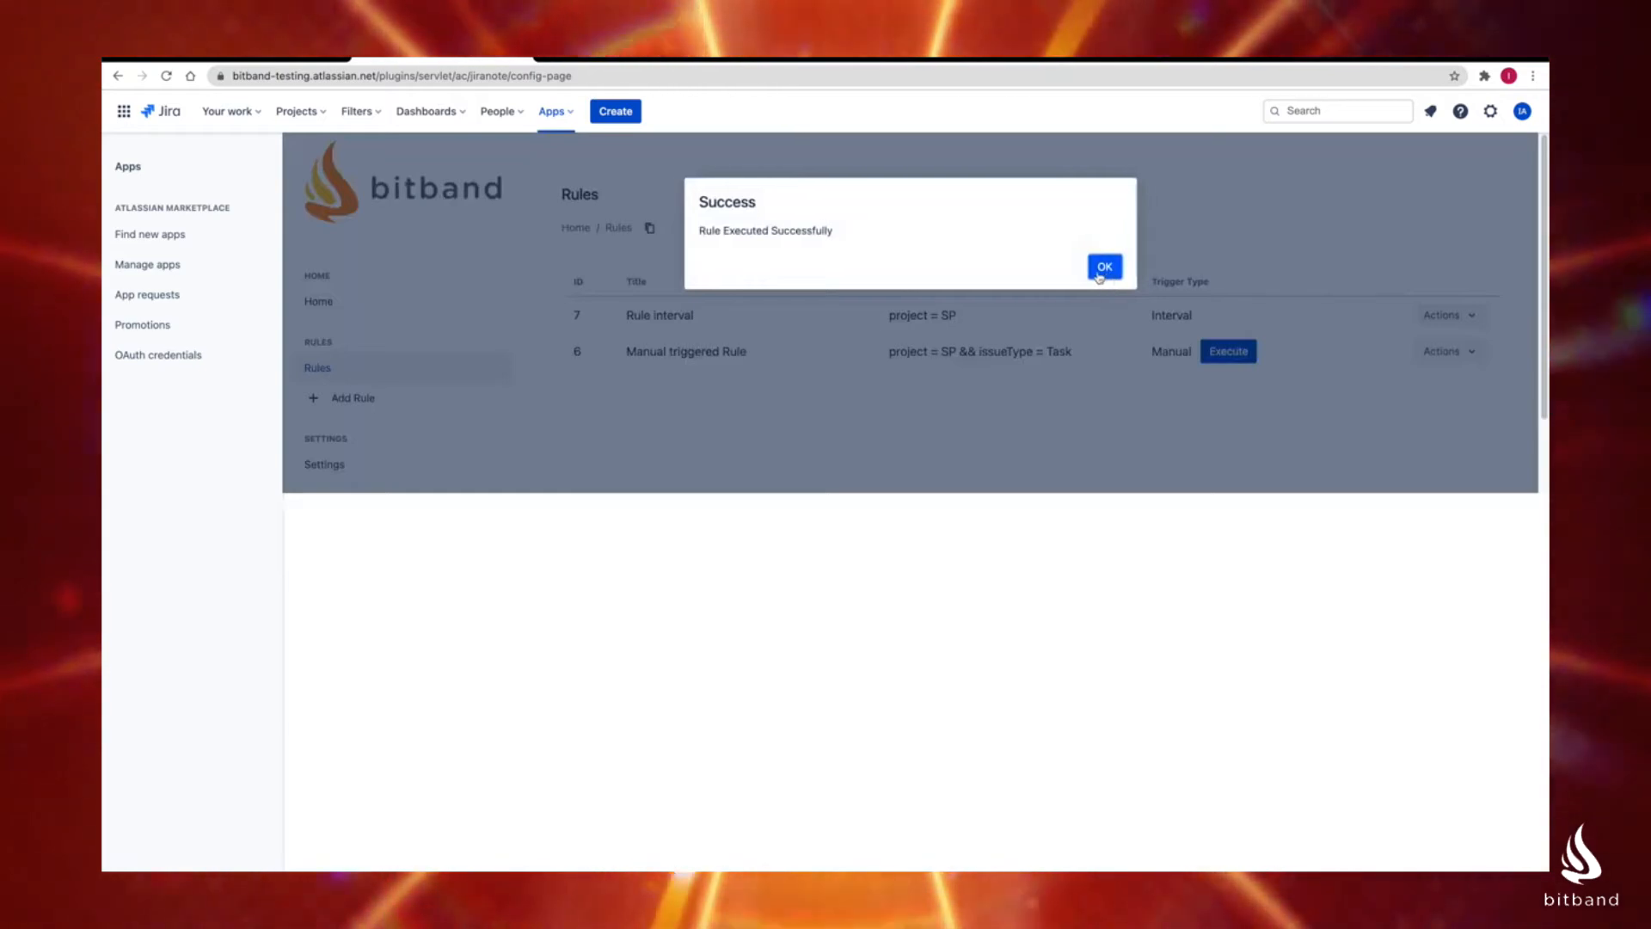
left_click_drag(875, 243, 726, 232)
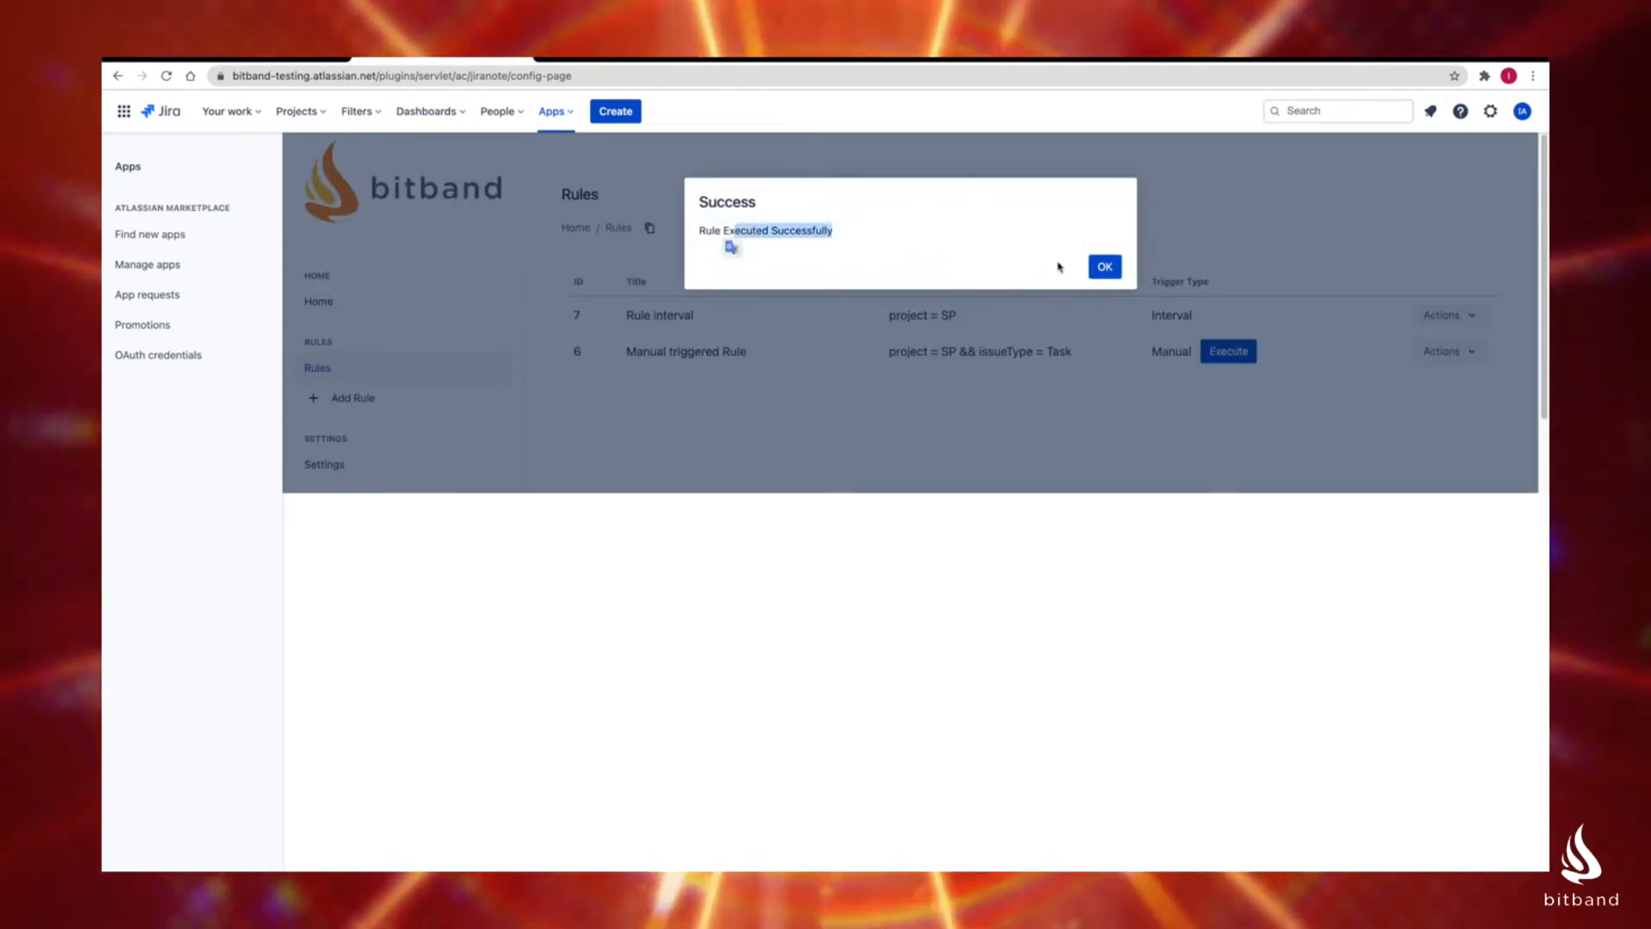
left_click(1100, 266)
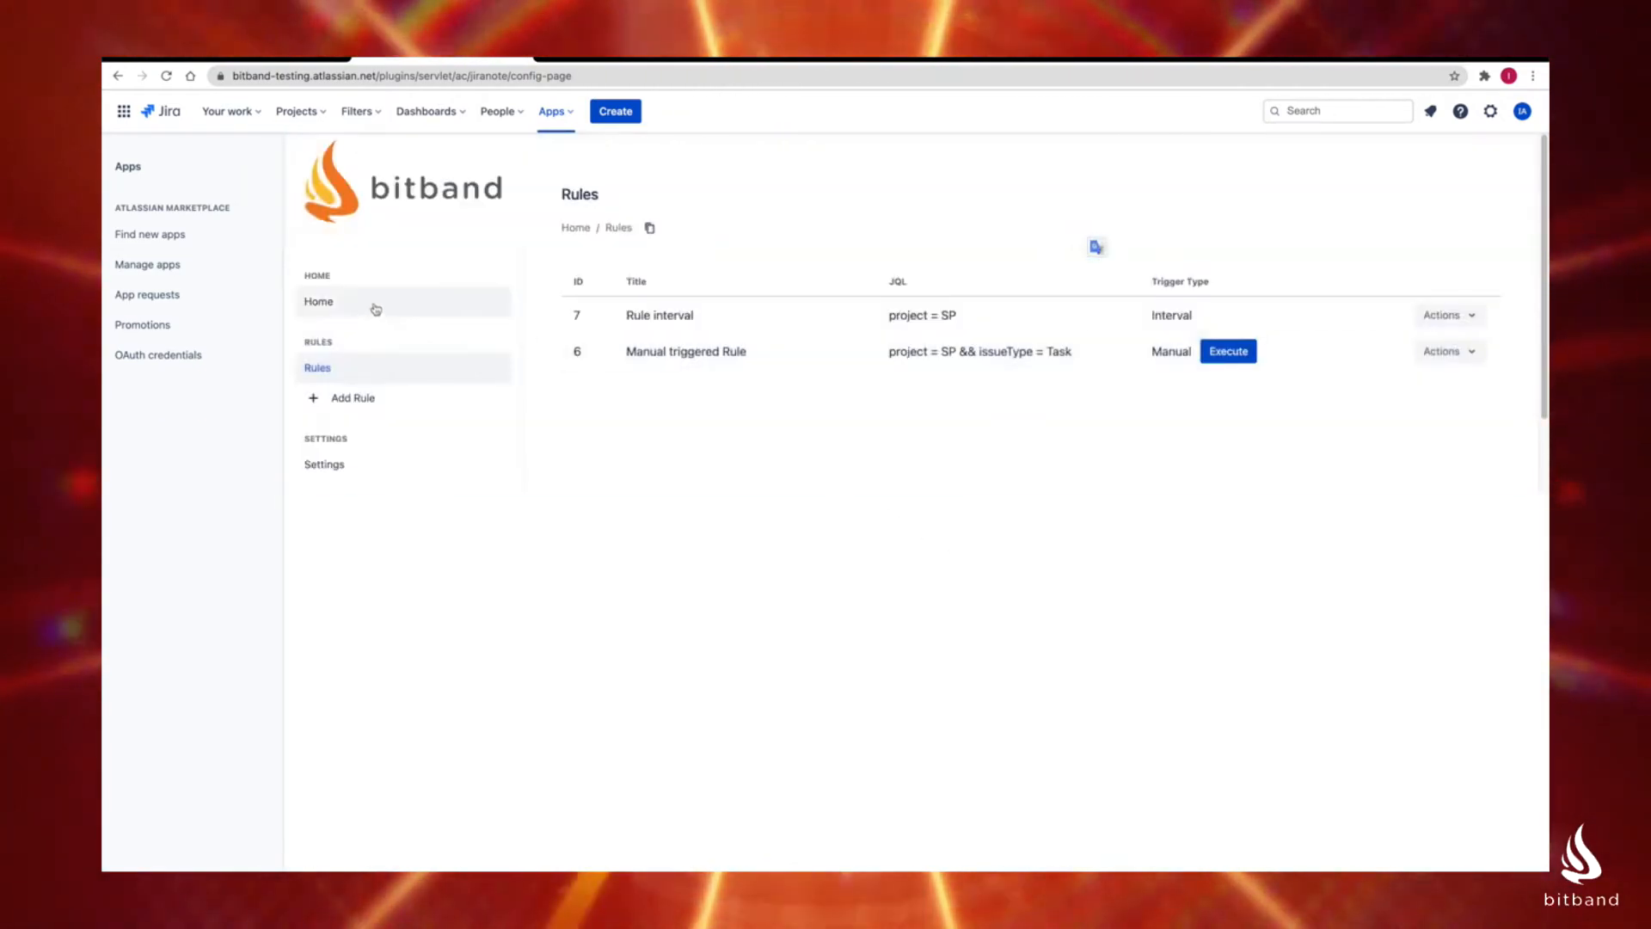
Step: Compare the home page's Sample Project entry with the project board, and examine the issue data in its HTML release notes
left_click(372, 309)
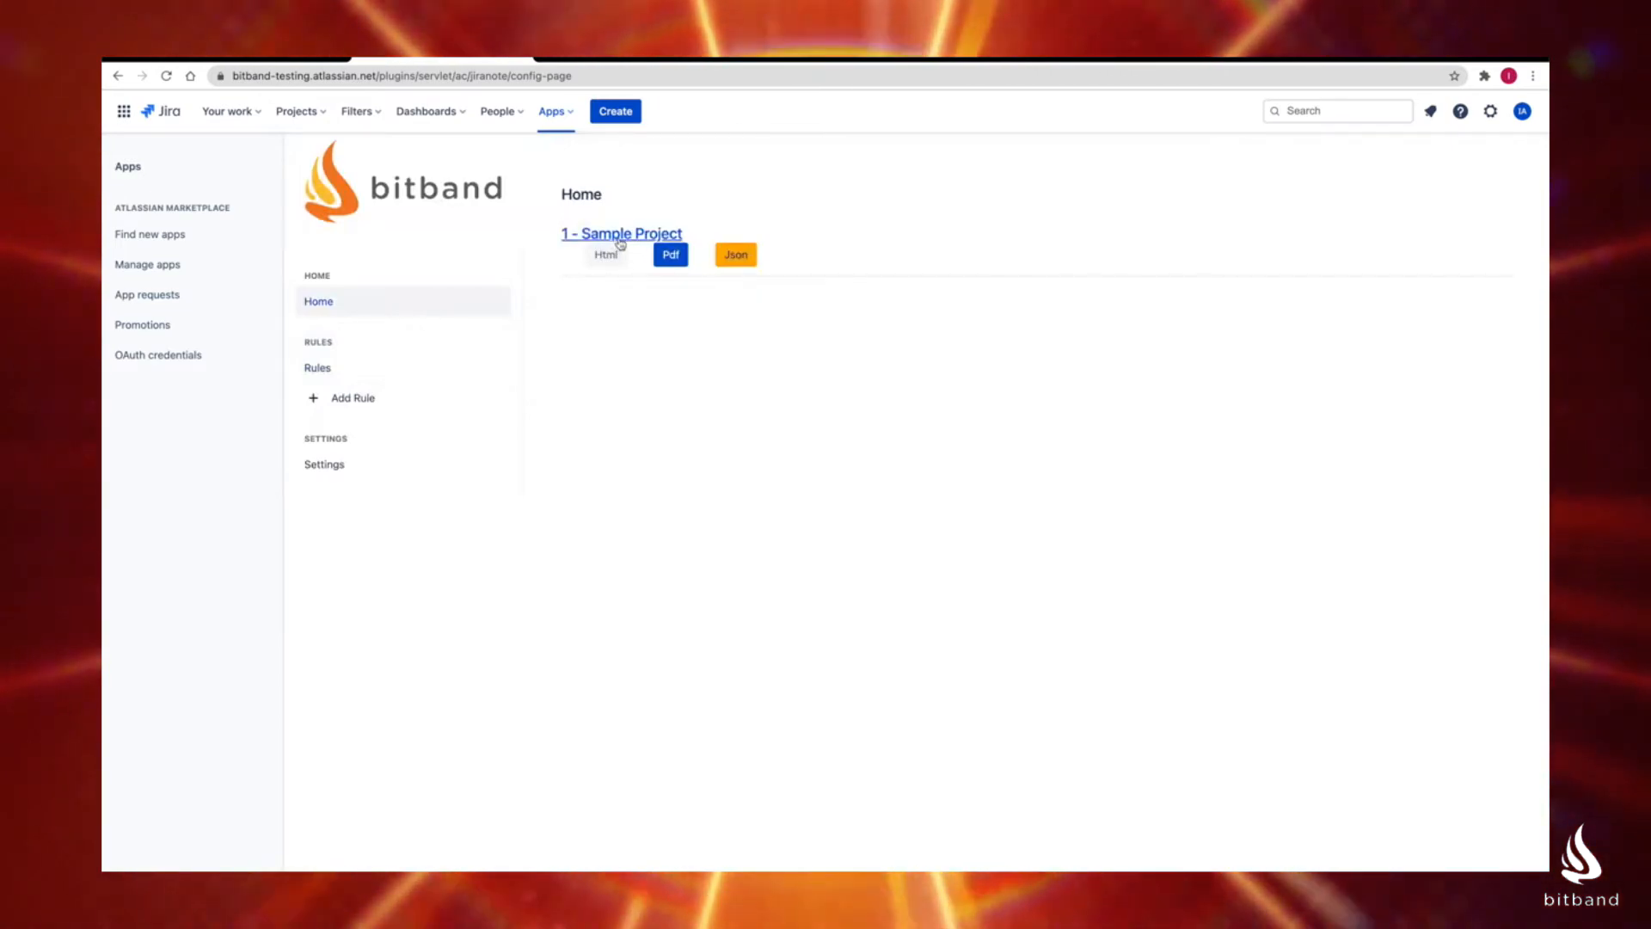
left_click(621, 234)
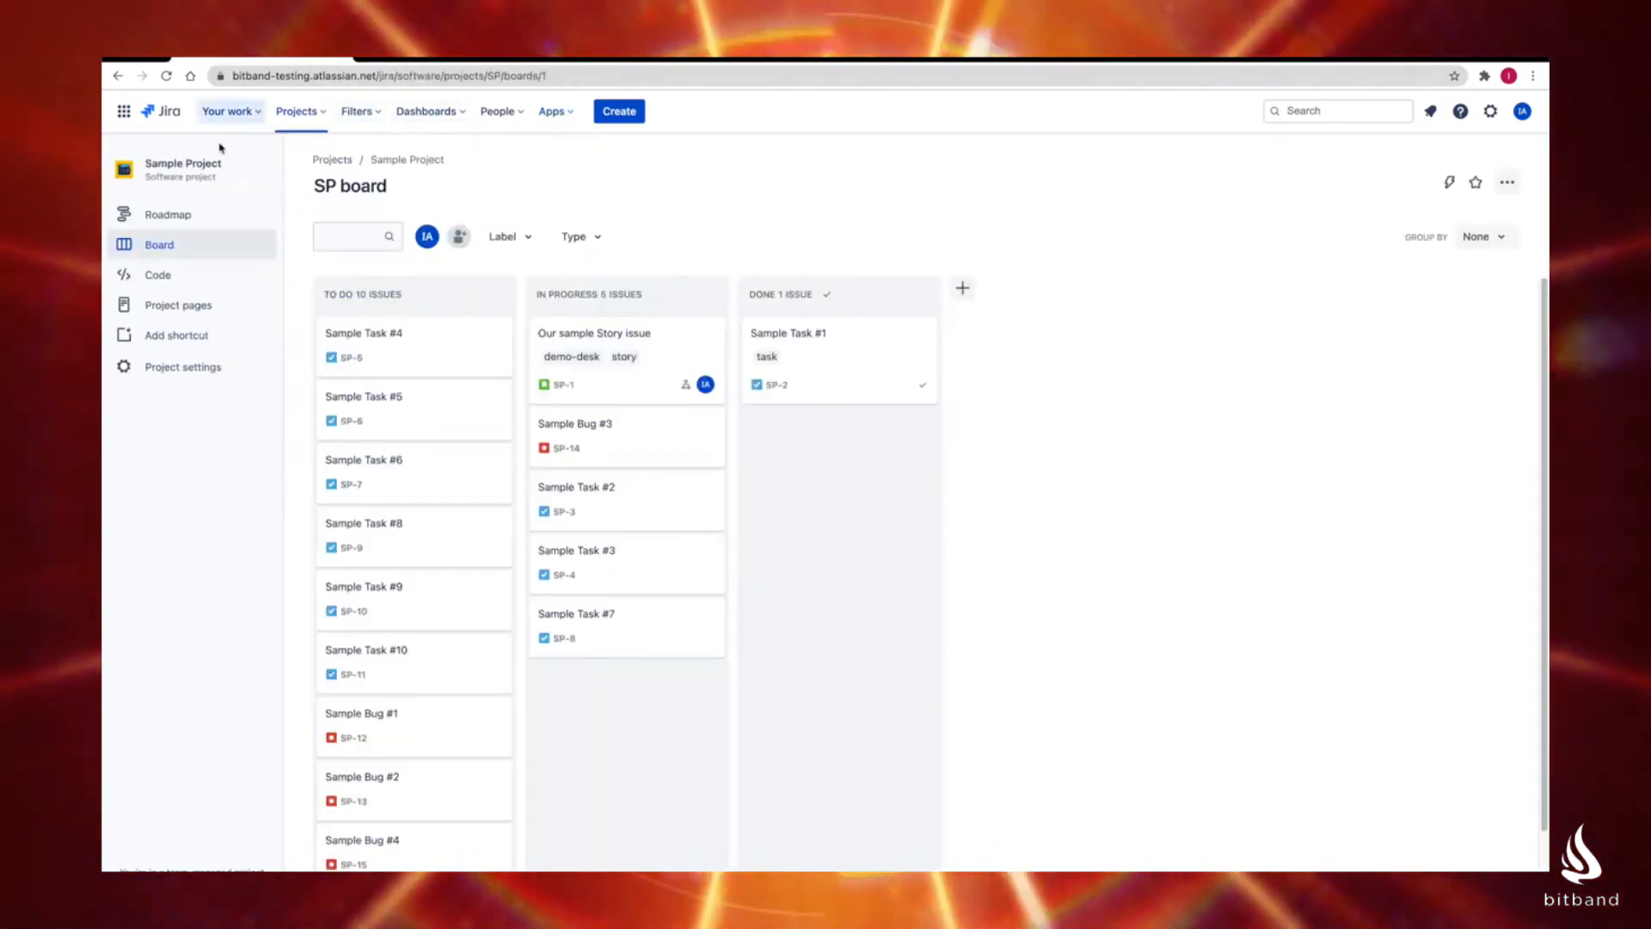
left_click(457, 59)
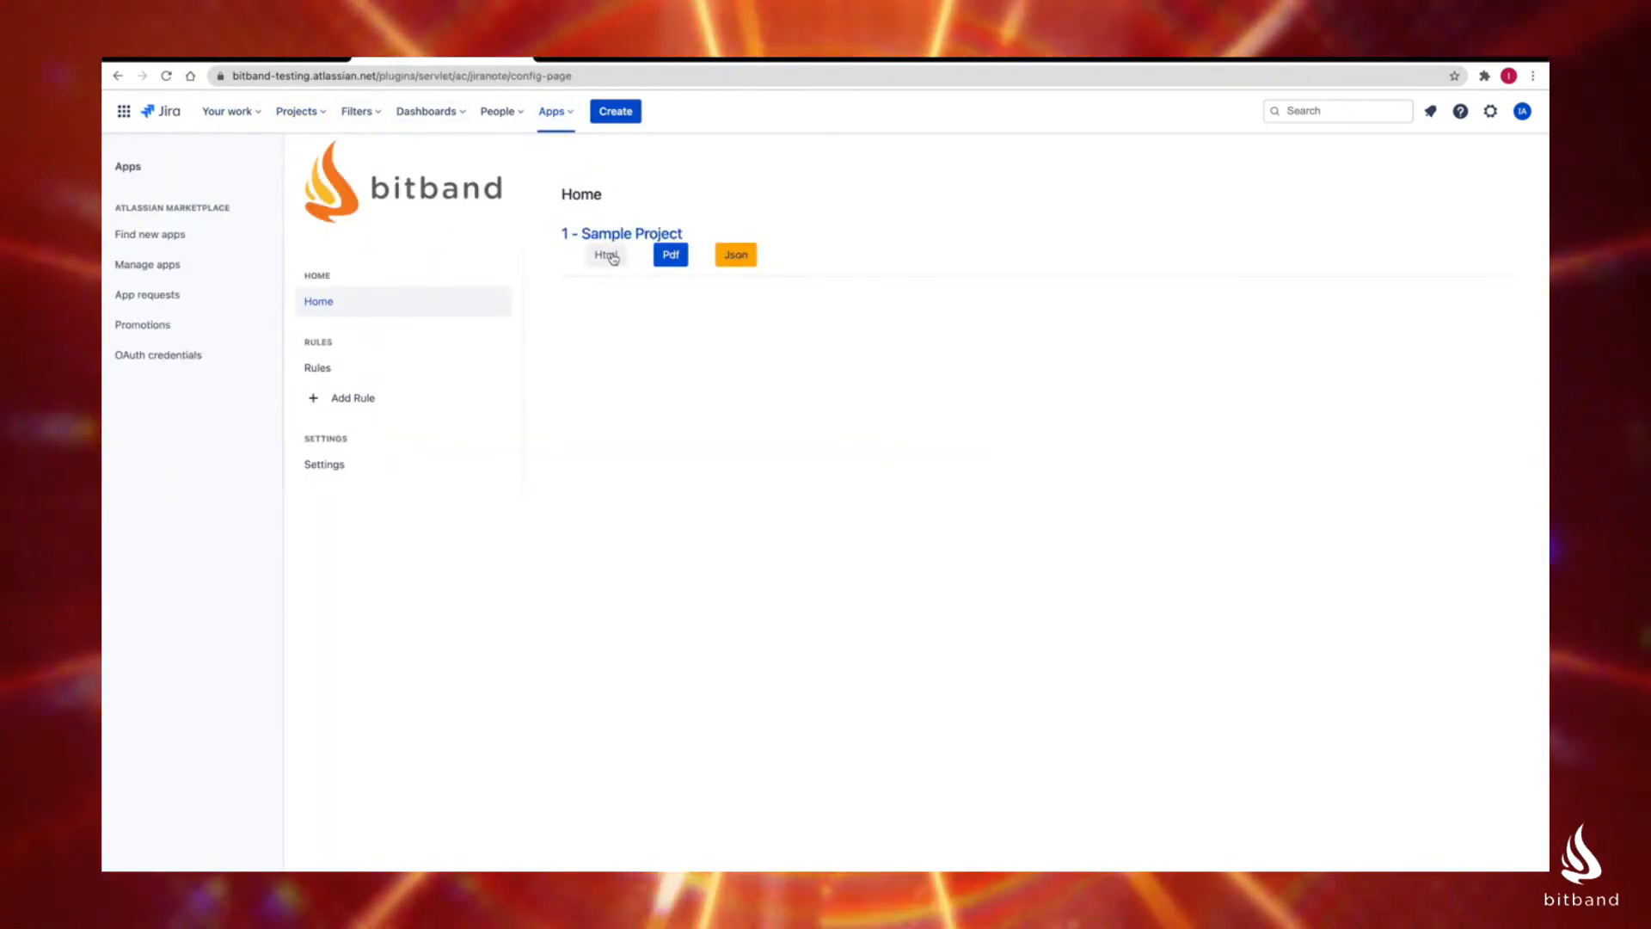
left_click(606, 255)
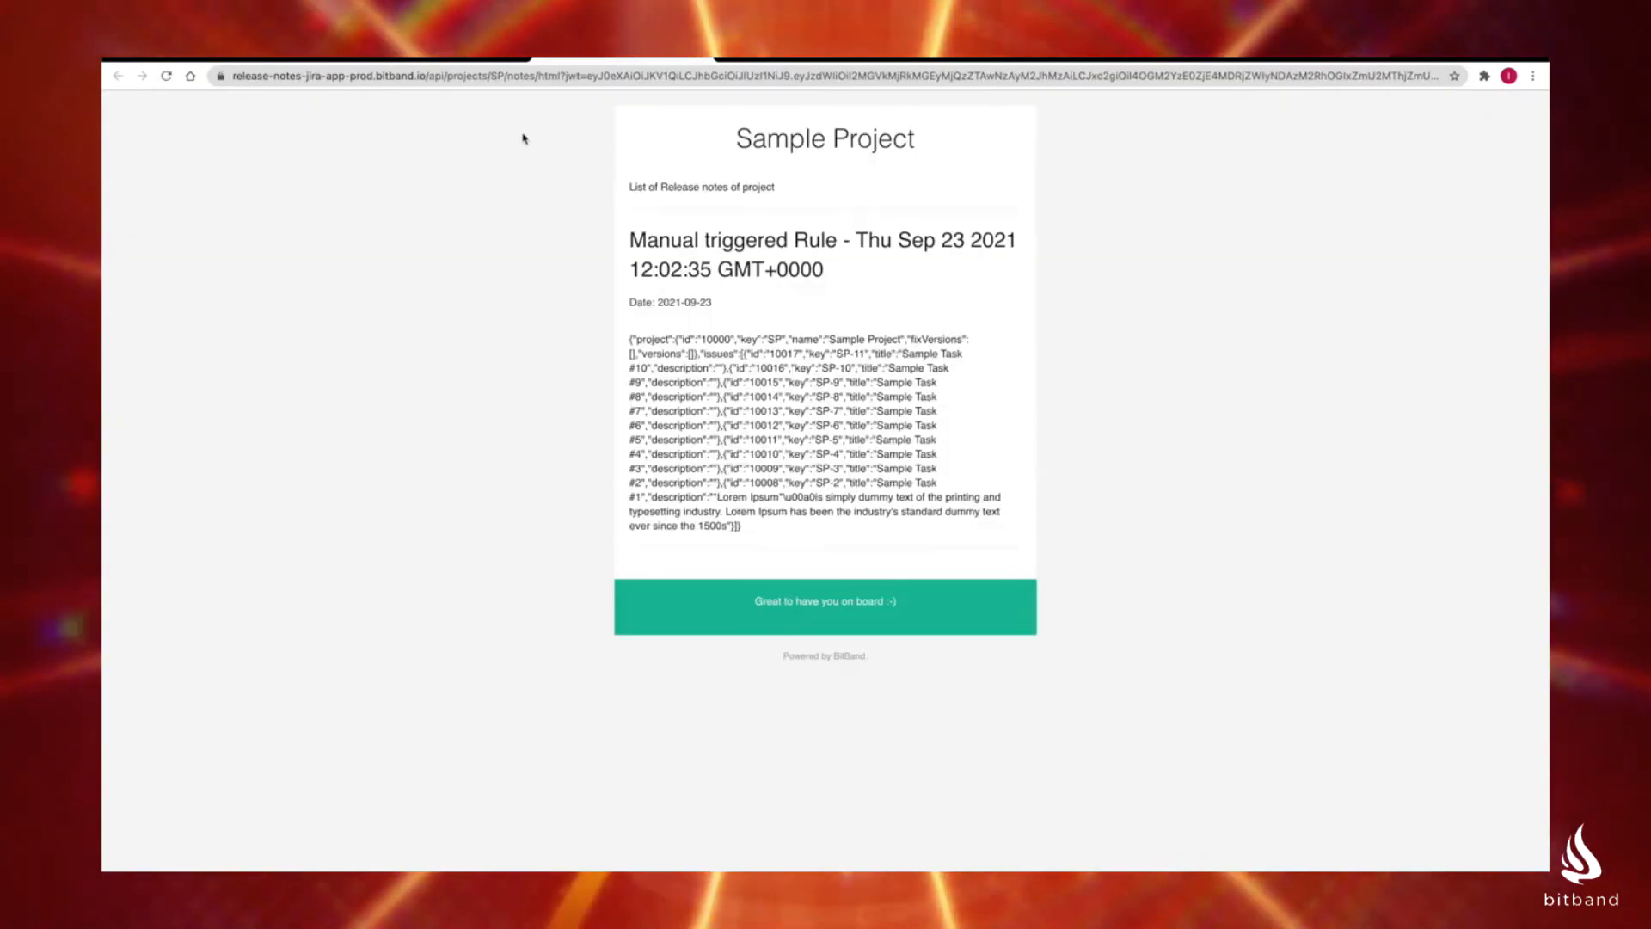
left_click_drag(629, 338, 867, 509)
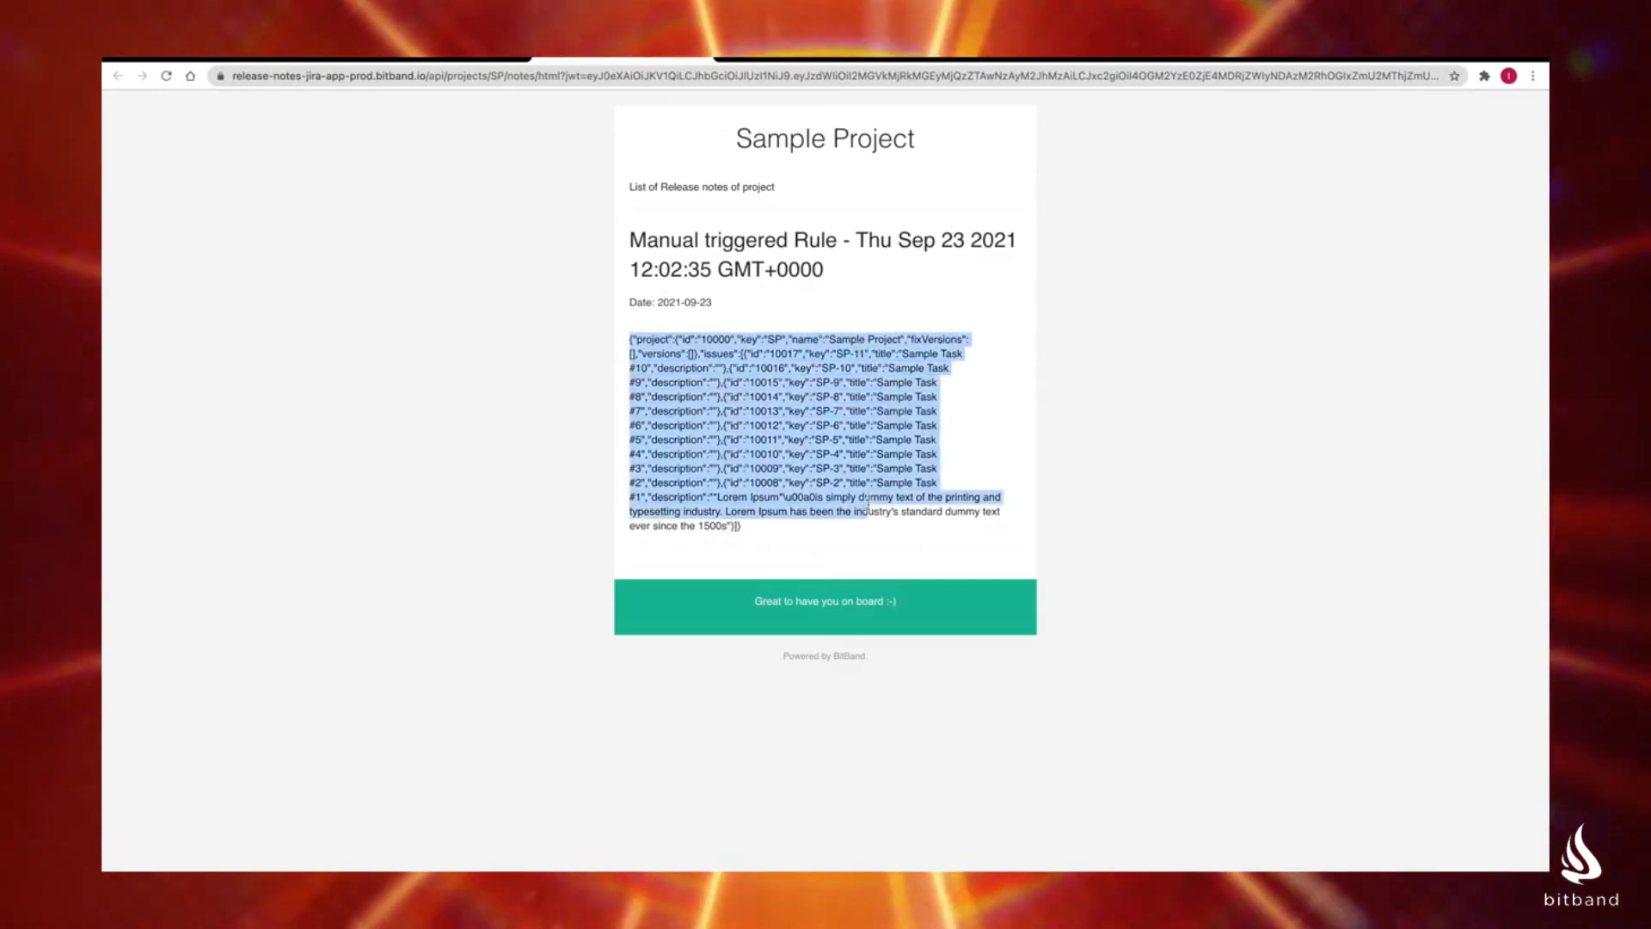
Step: Leave the HTML release notes and download the Sample Project's release notes as JSON from the app's home page
left_click(855, 507)
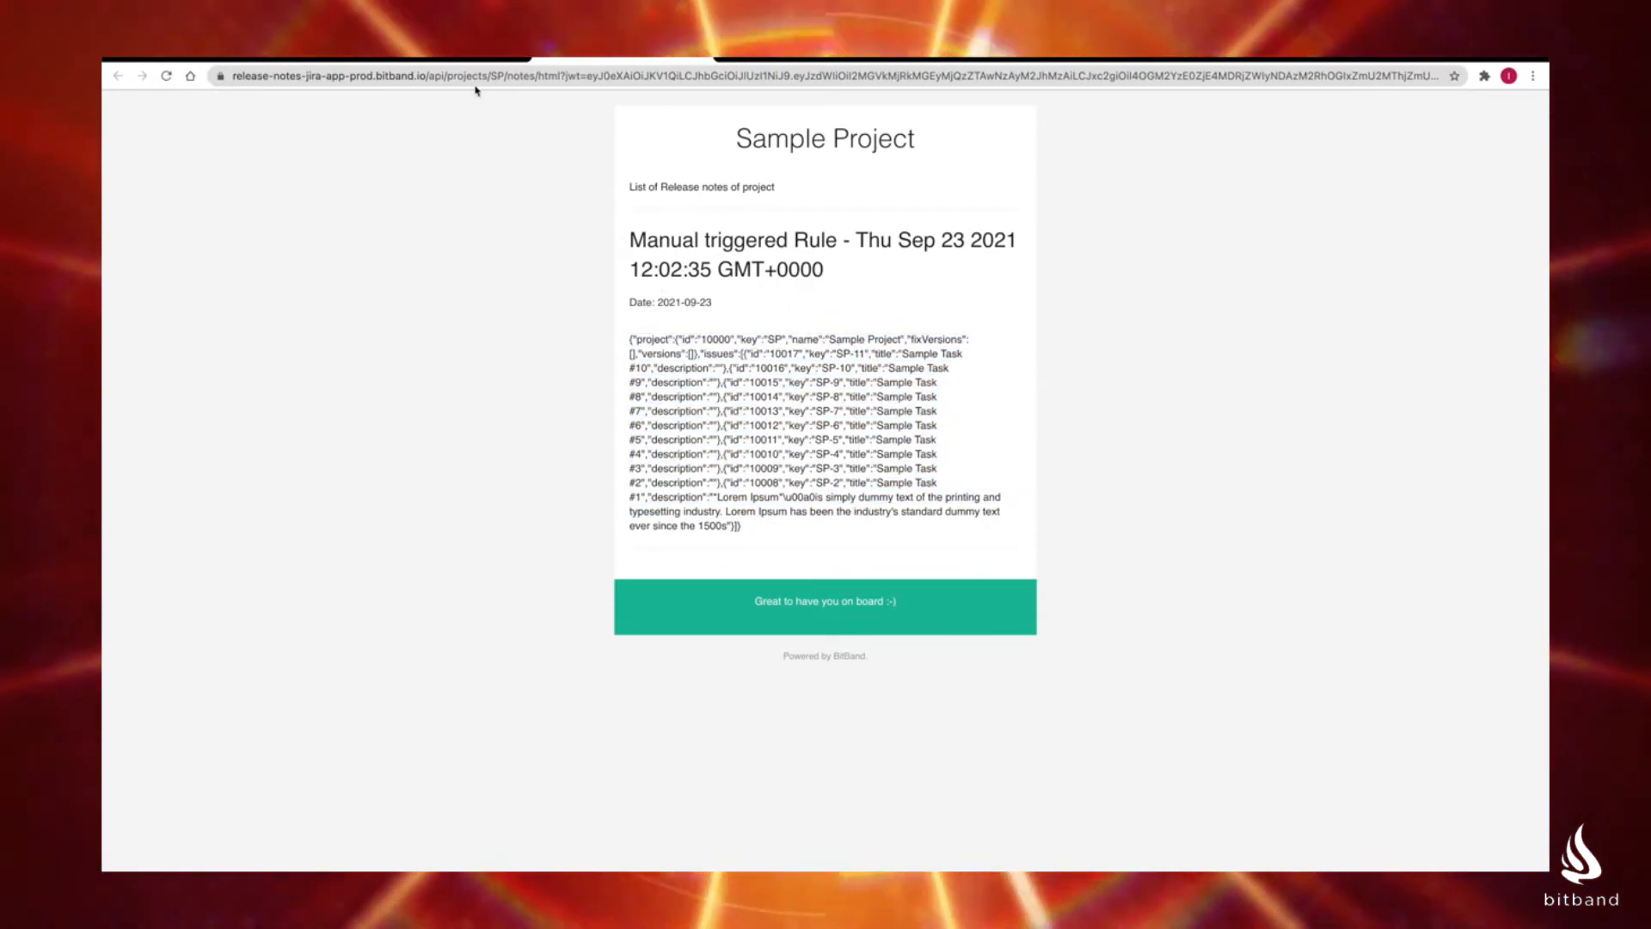
left_click(475, 50)
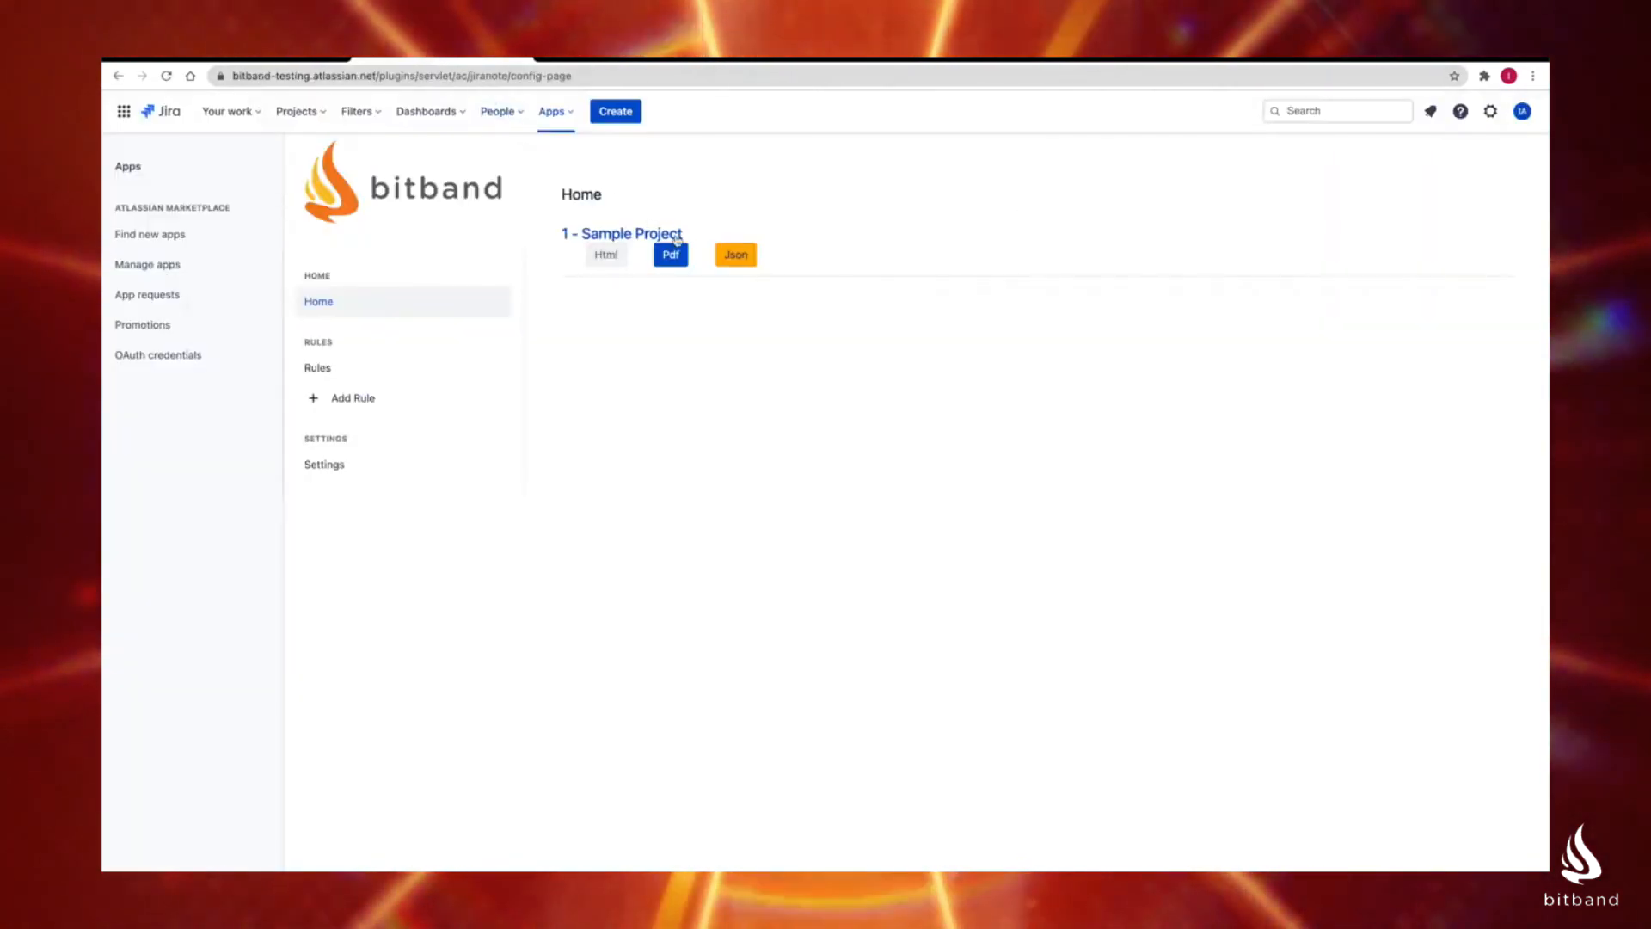
left_click(731, 258)
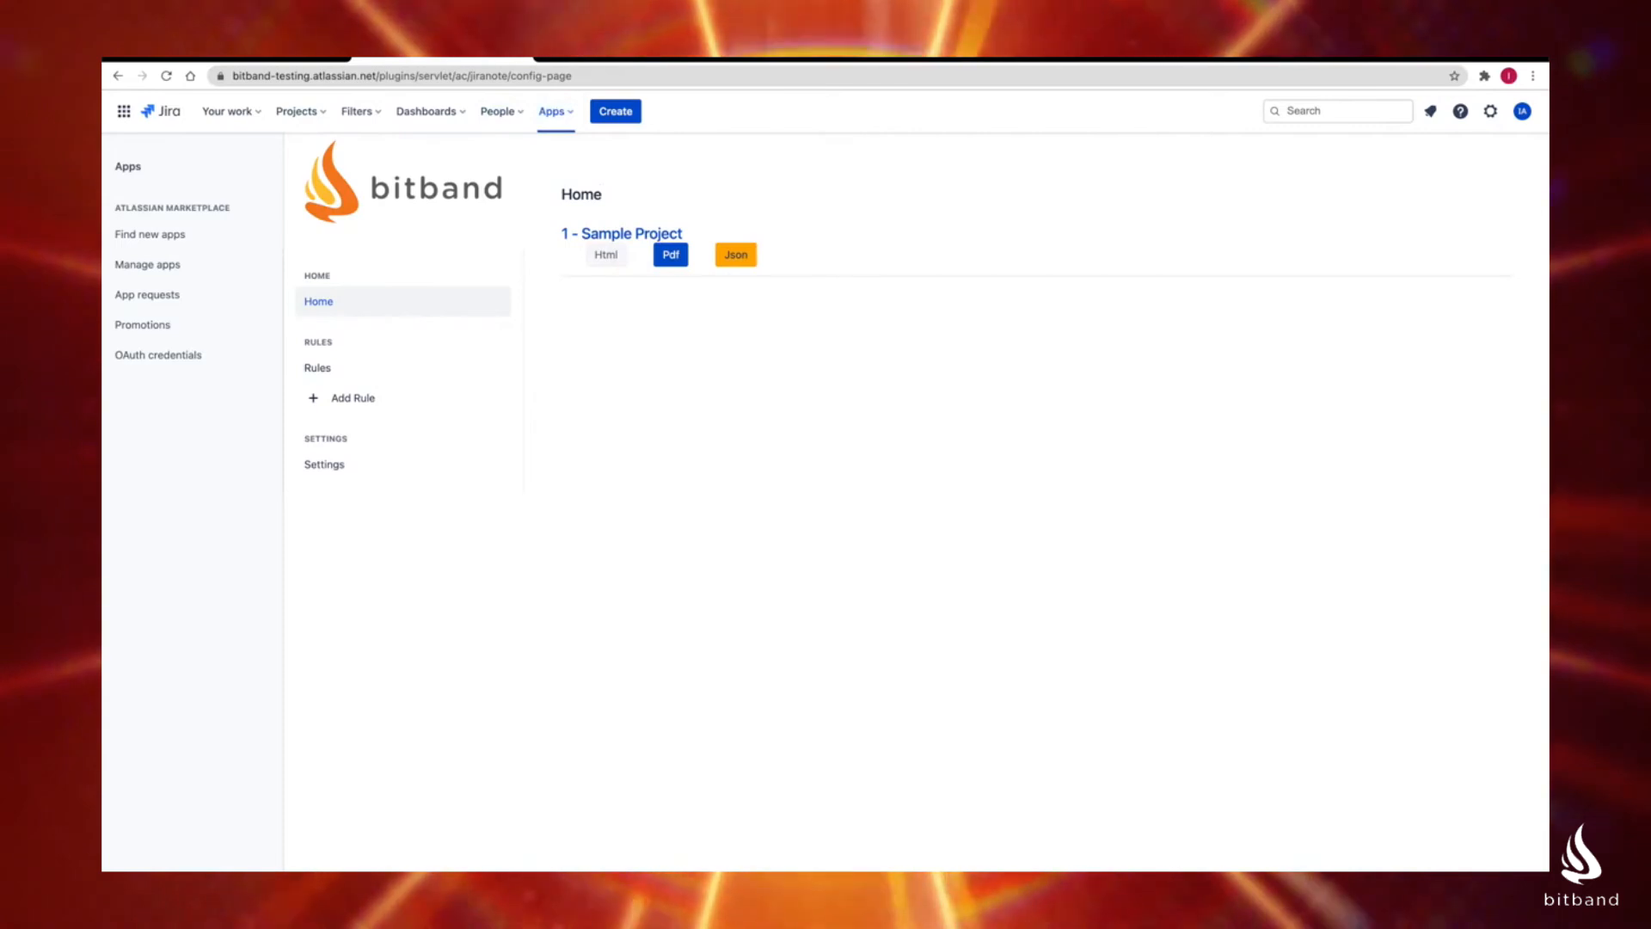
left_click(267, 892)
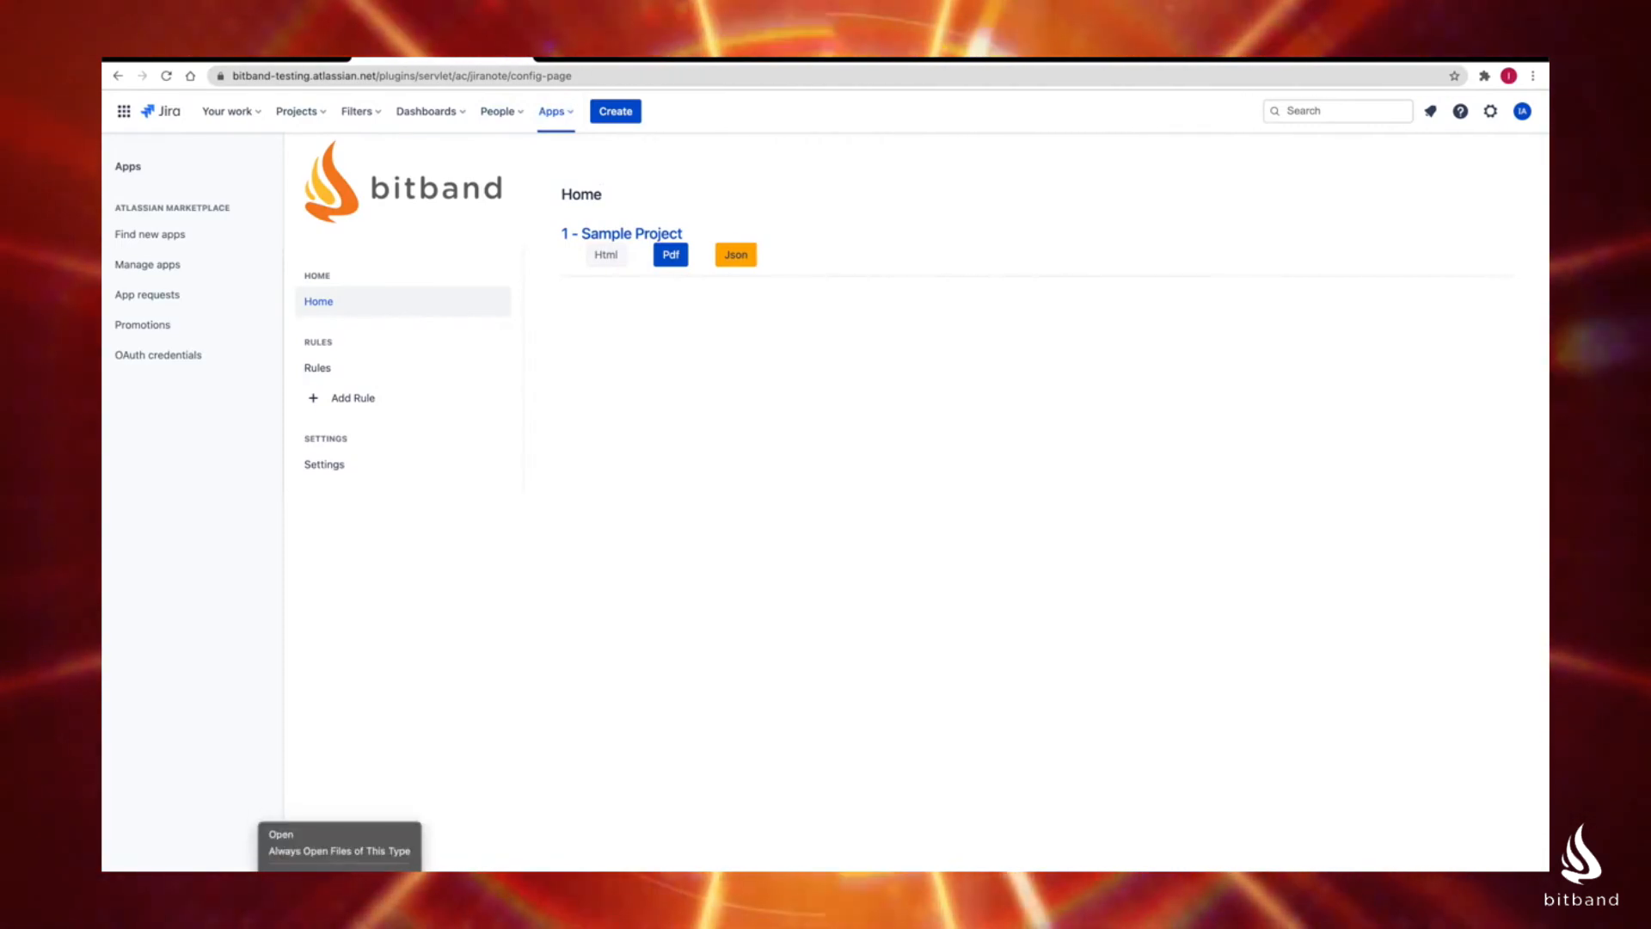
left_click(502, 753)
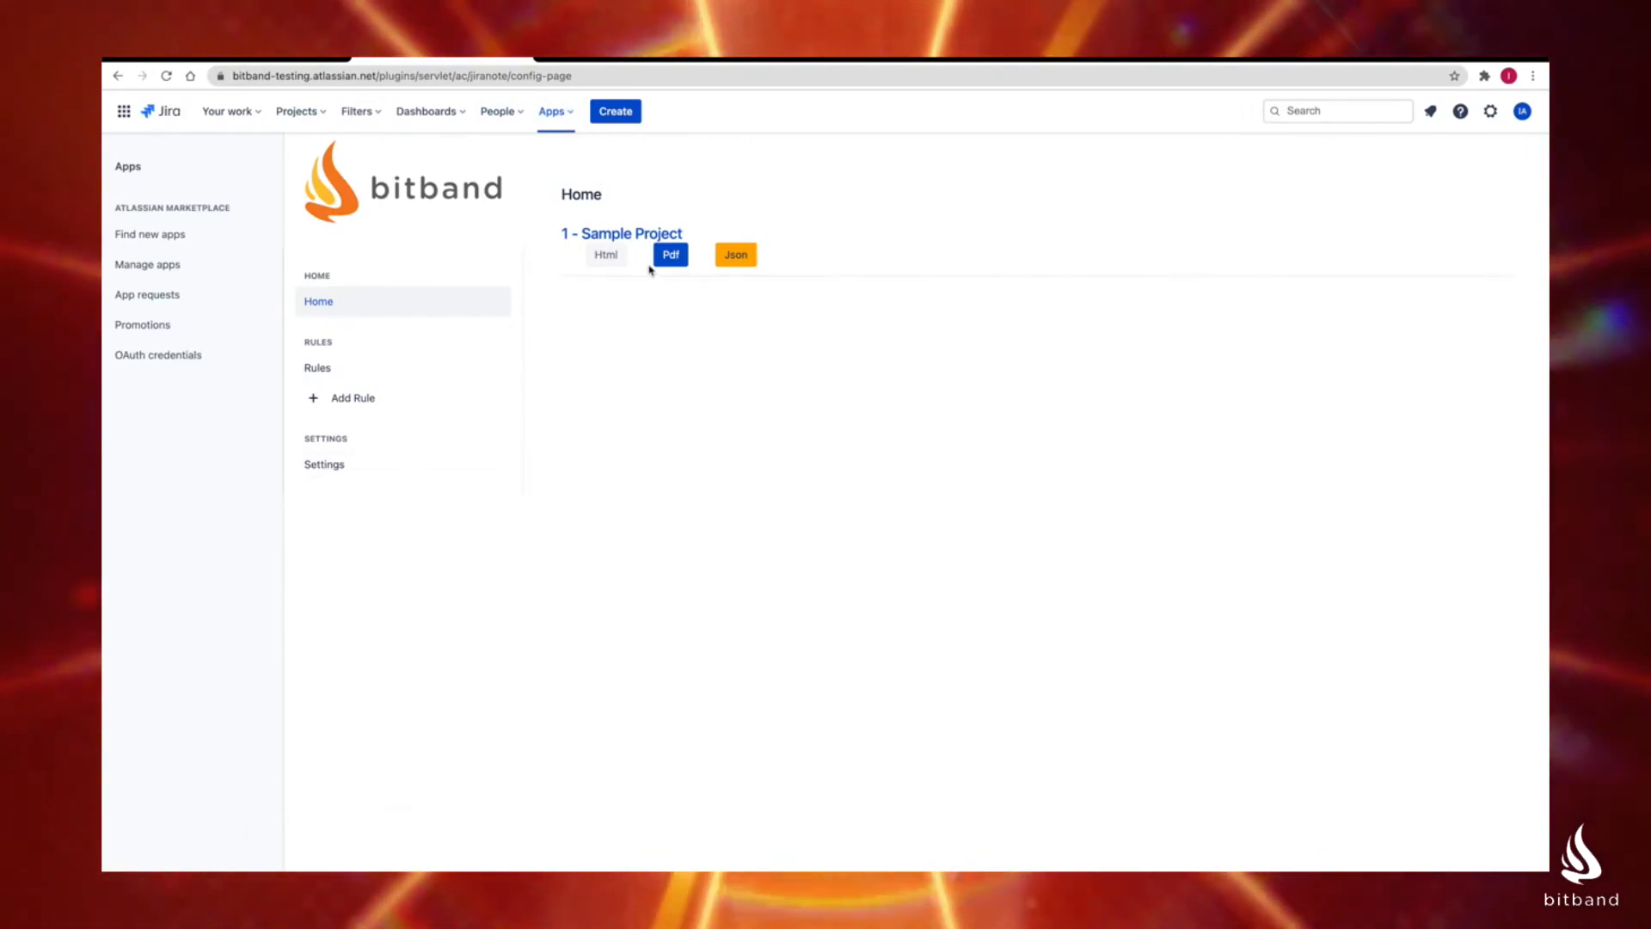
Step: Download the Sample Project's release notes as PDF and examine the issue data in the opened document
left_click(667, 256)
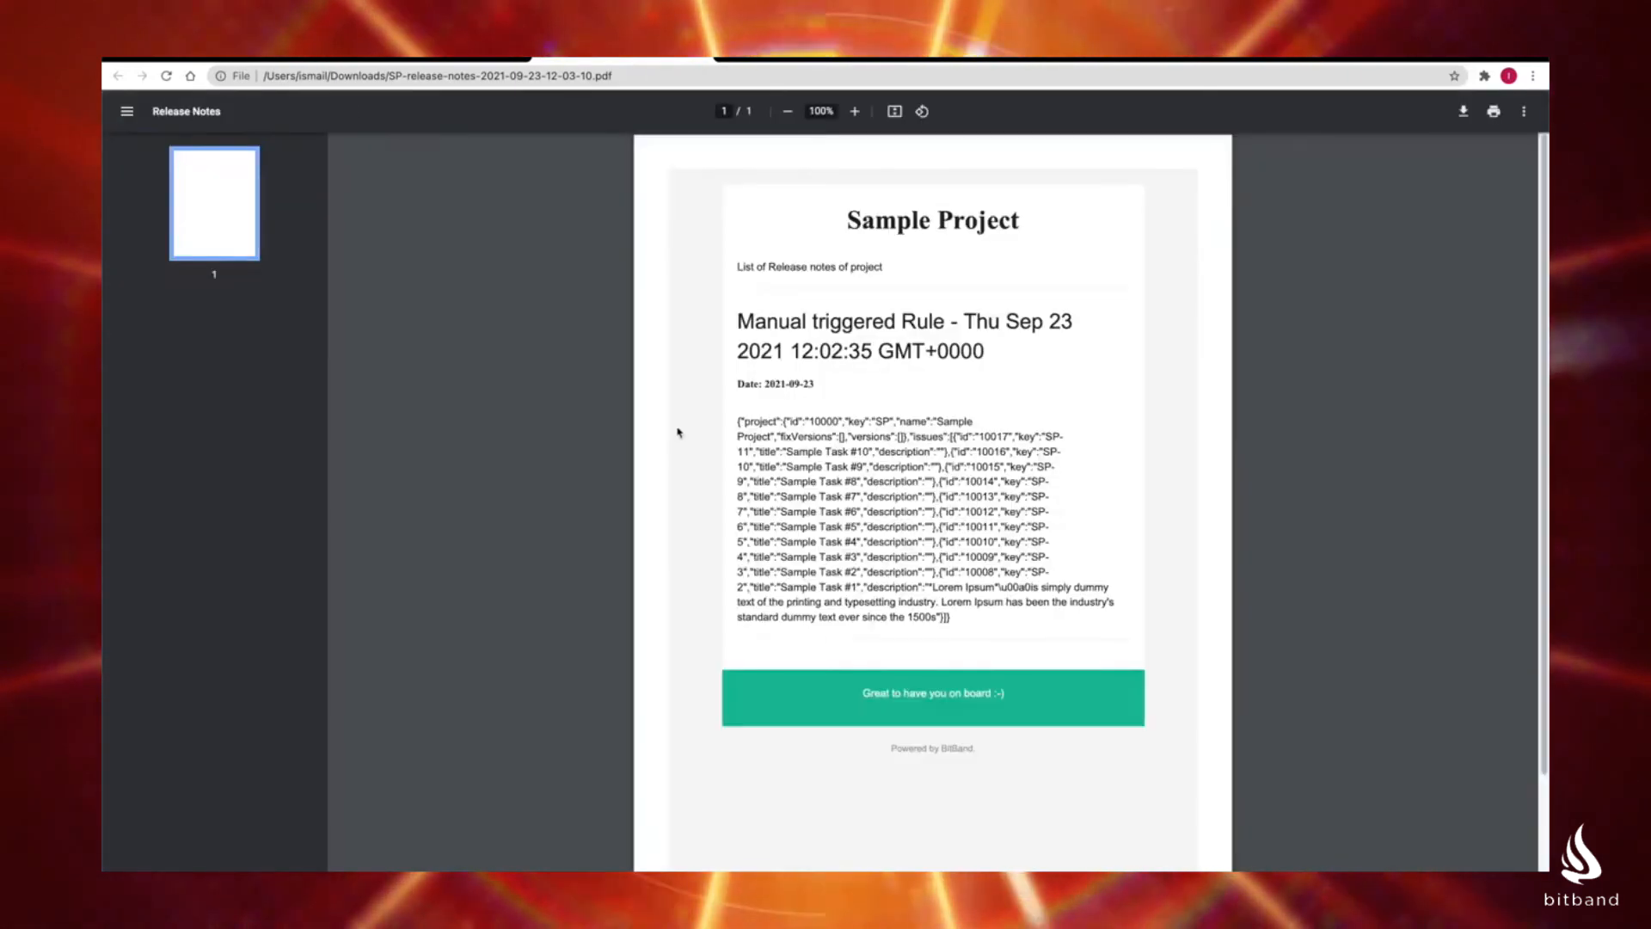
left_click_drag(777, 421, 929, 572)
scroll(1057, 637, "down", 1)
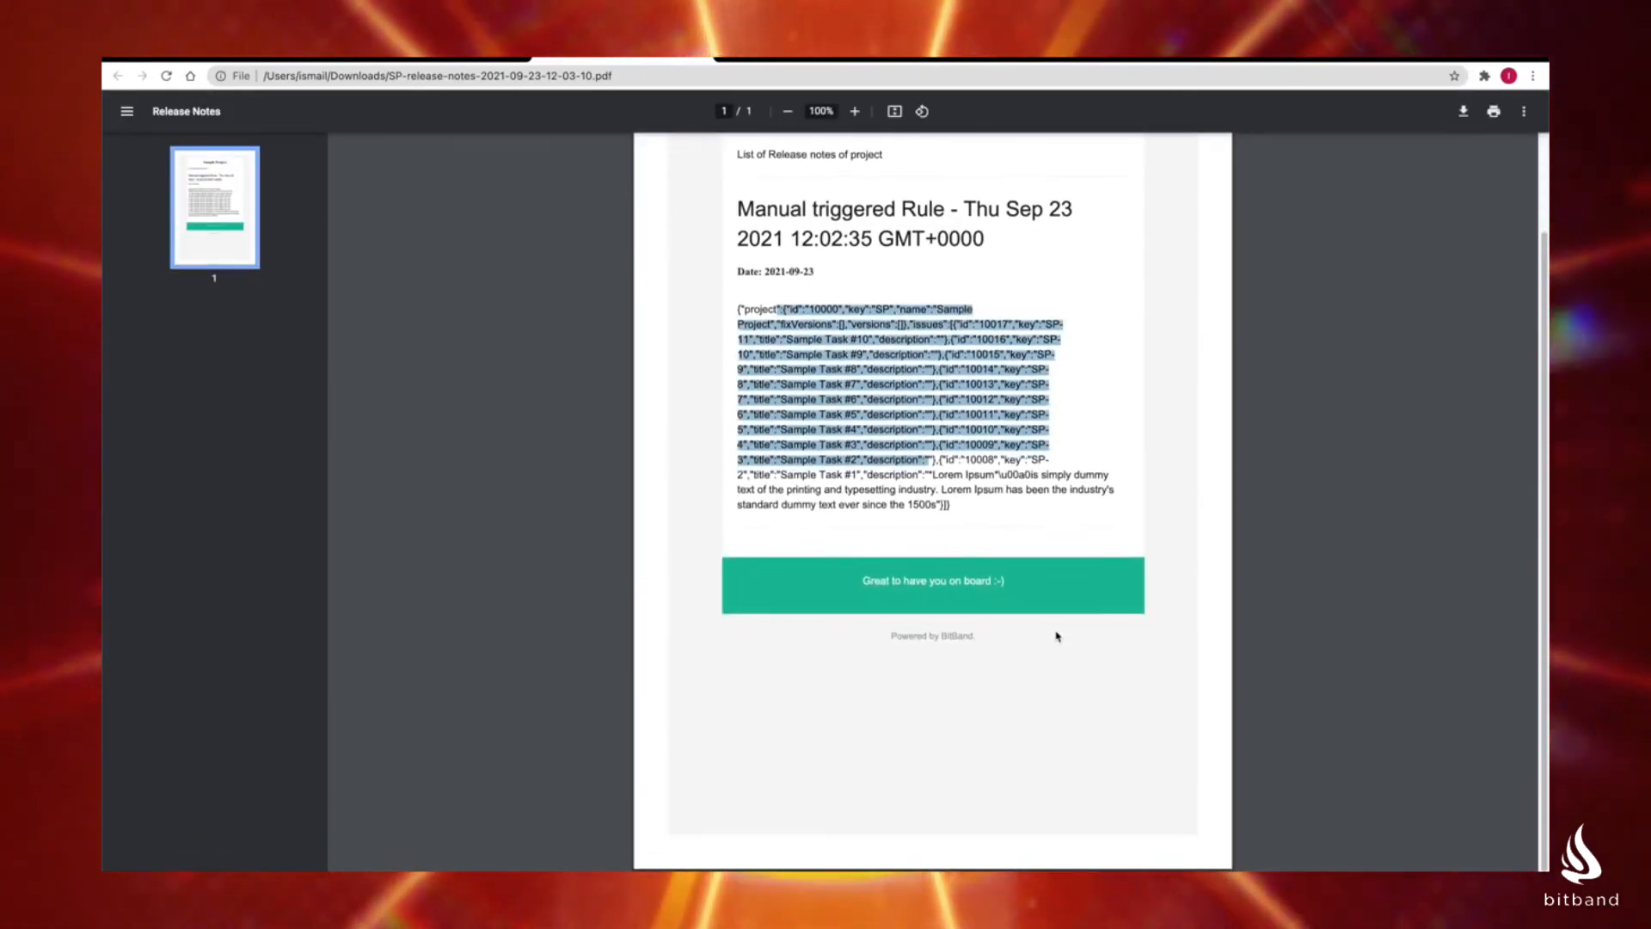
scroll(1057, 636, "up", 1)
left_click(694, 51)
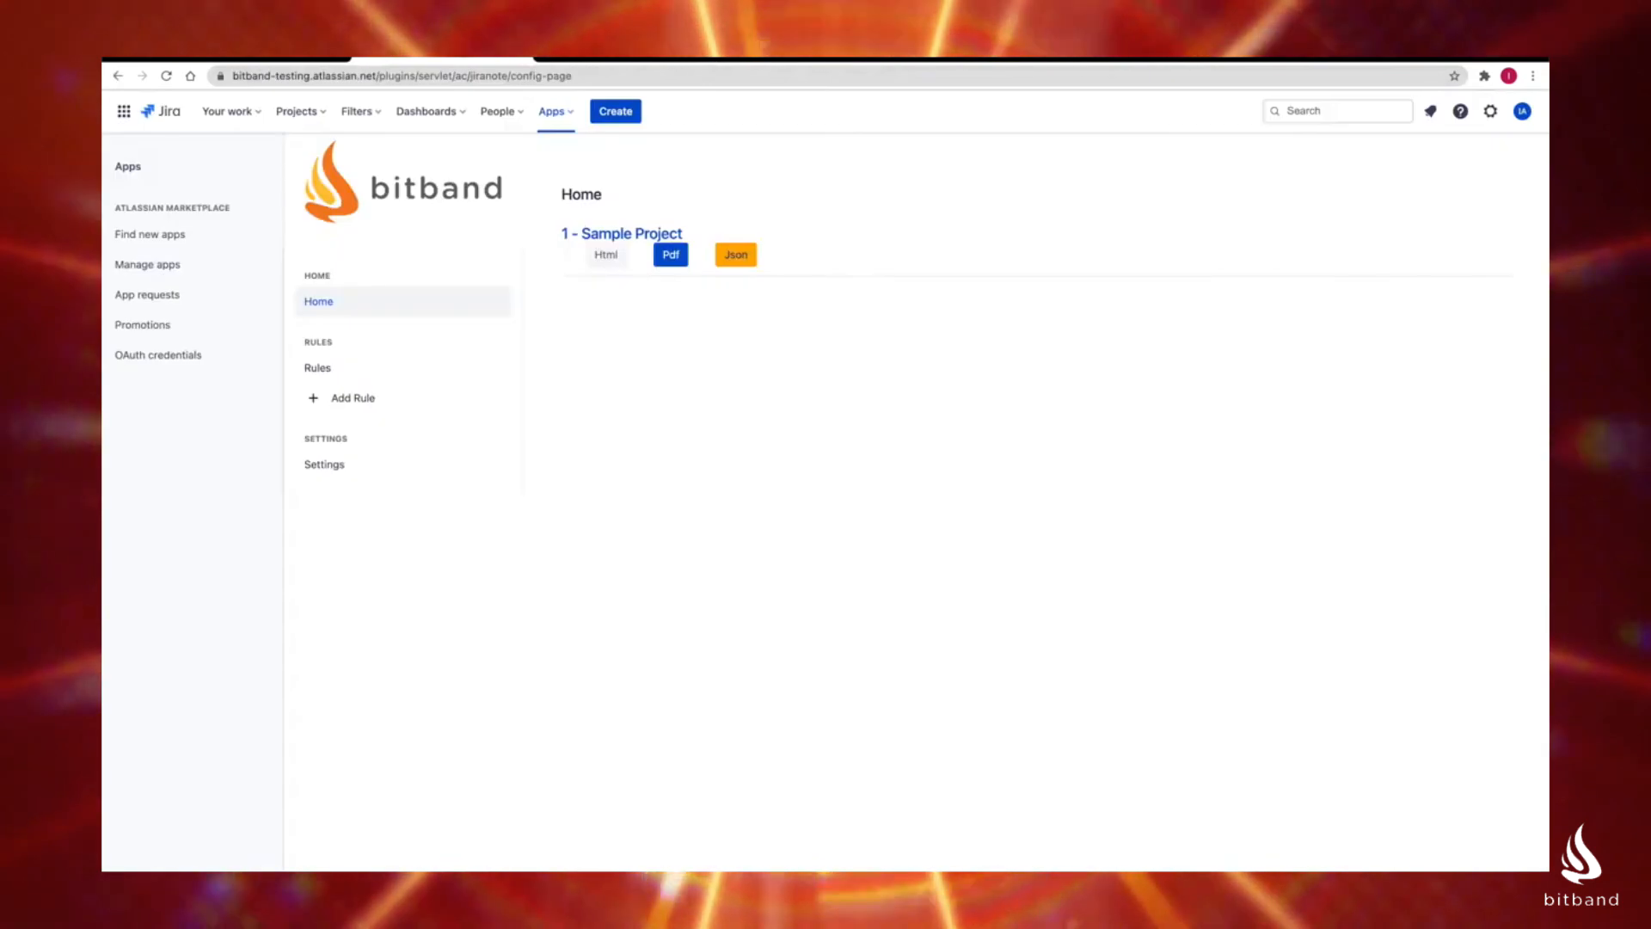
Step: Switch to Gmail, examine the "Release Note Notification" email among the promotions, and return to the Jira app's home page
left_click(754, 58)
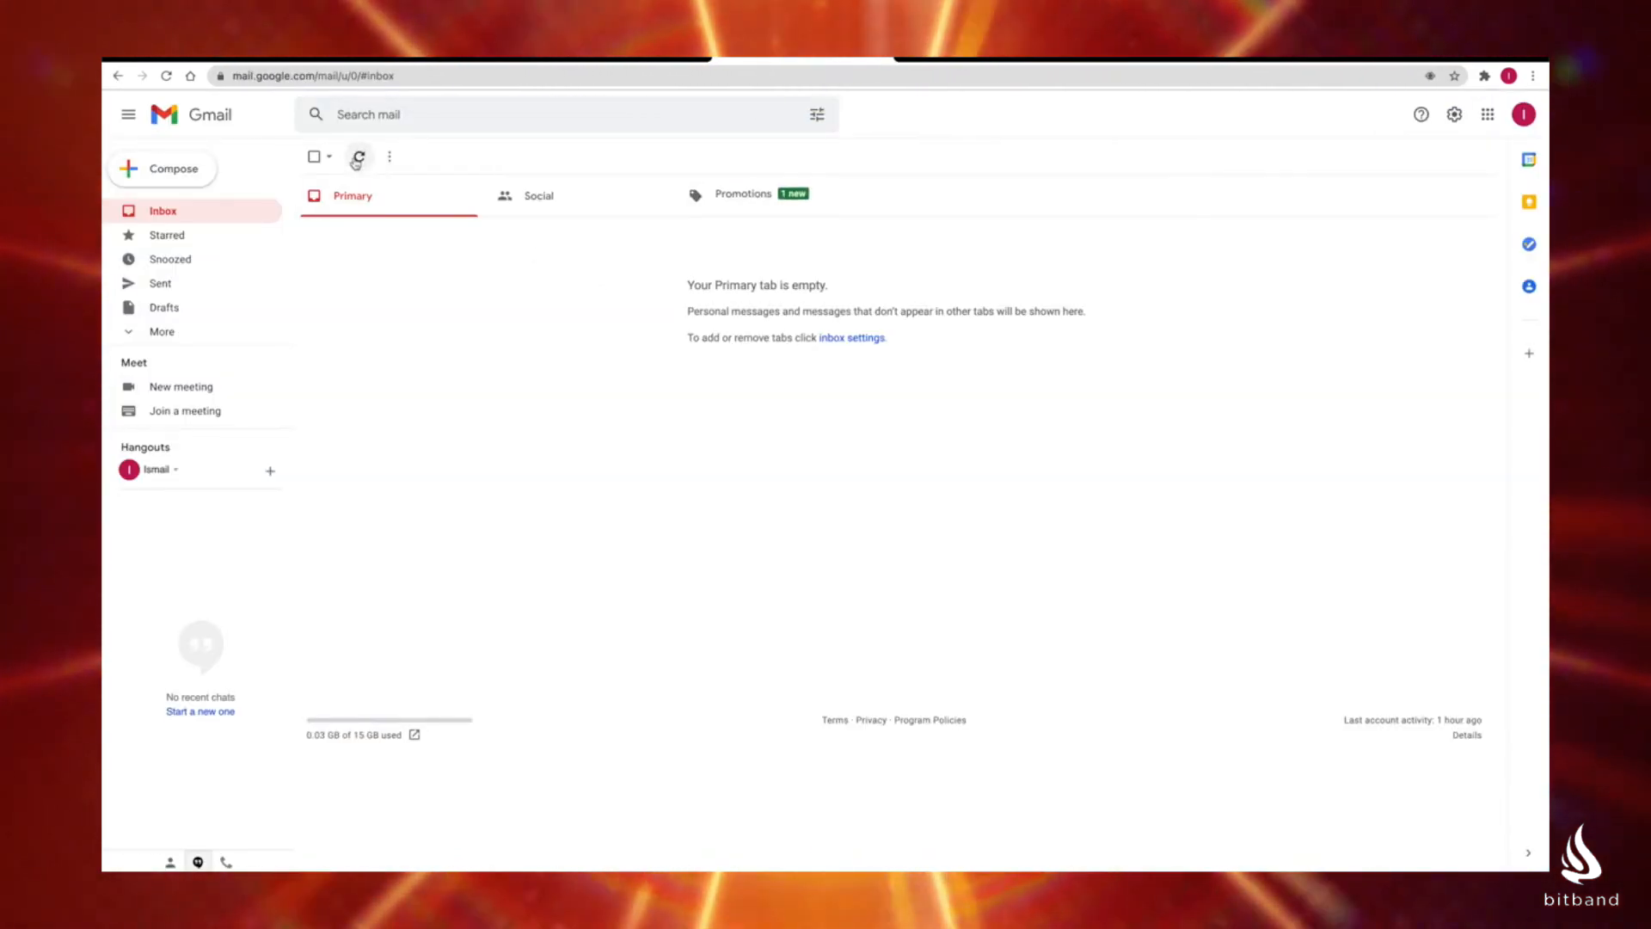
left_click(694, 196)
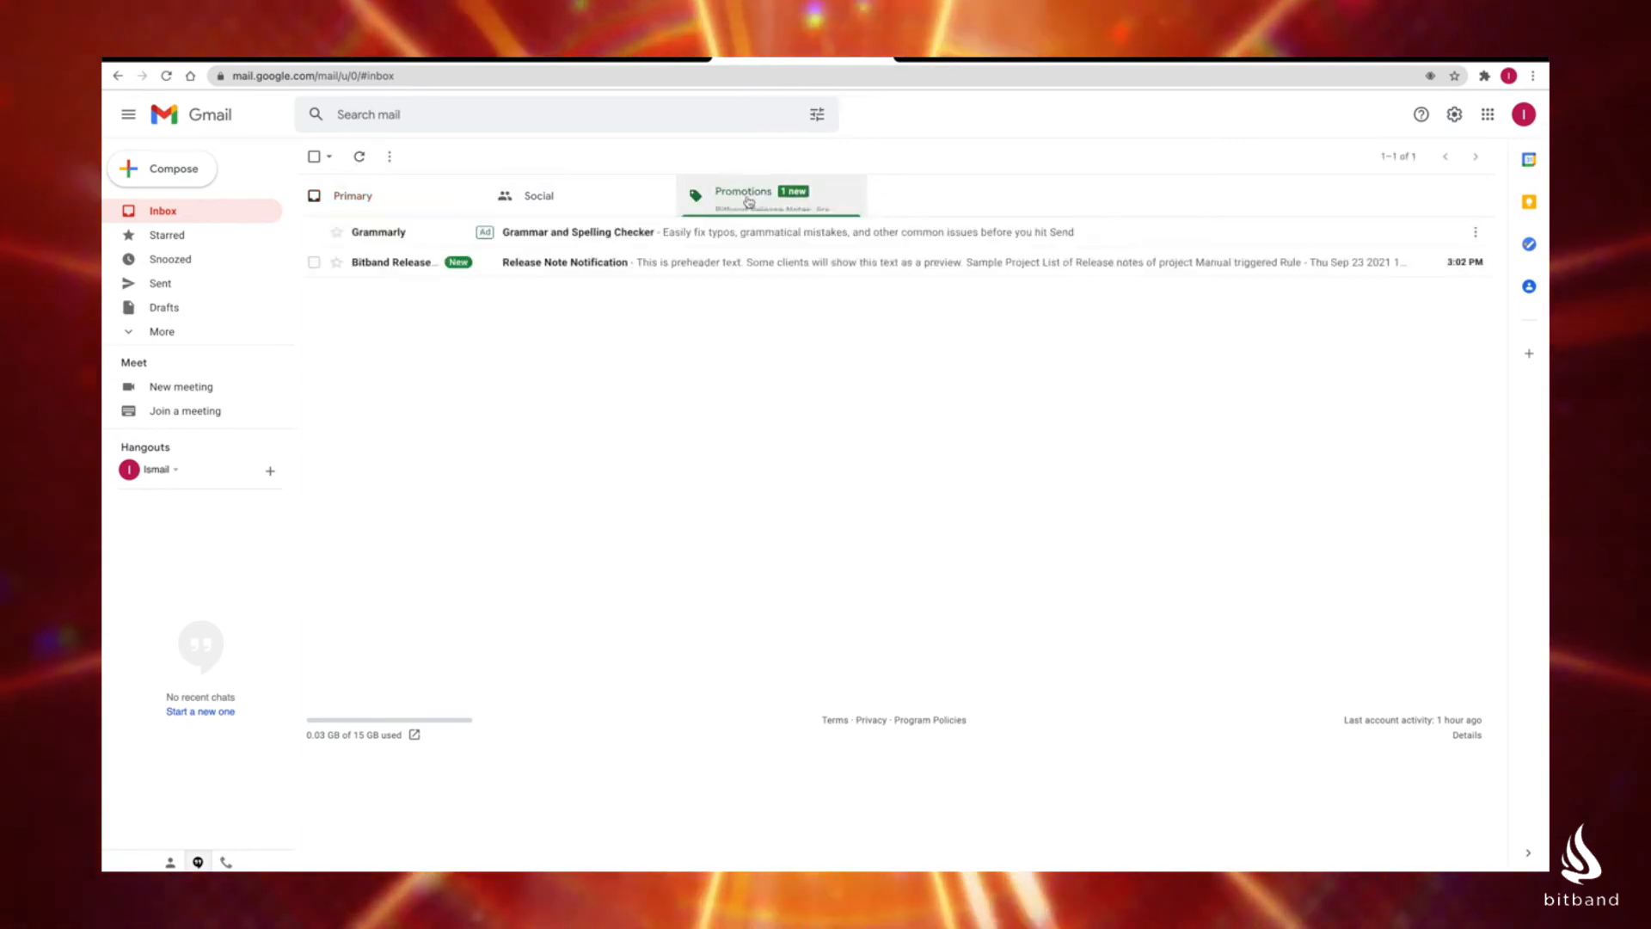
left_click(557, 262)
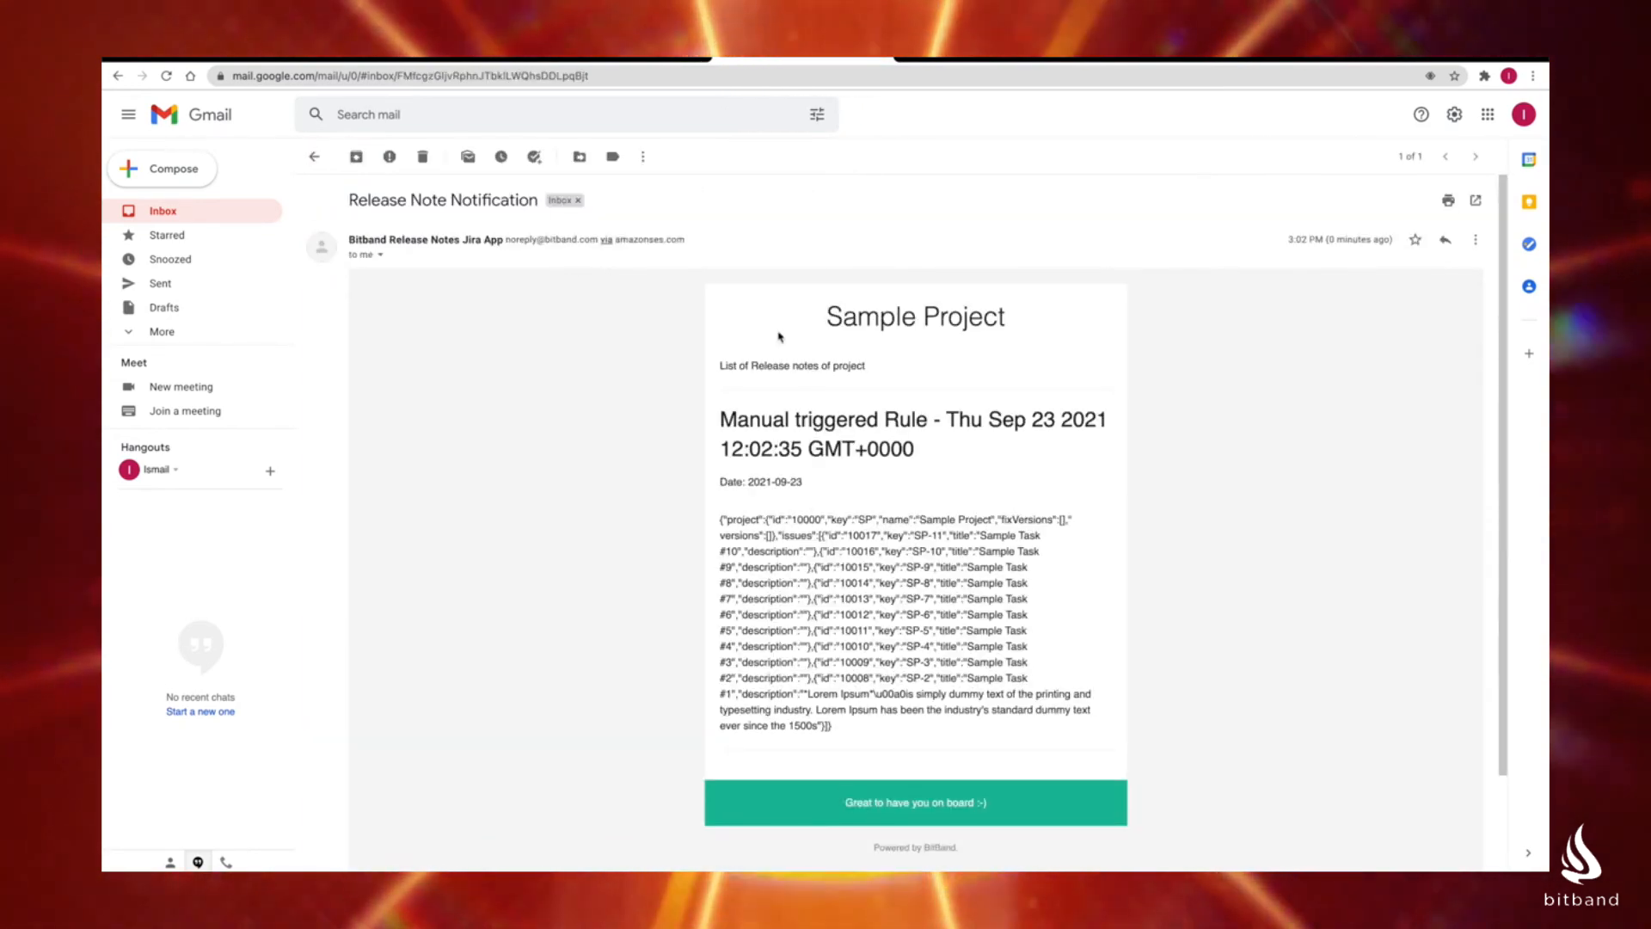
left_click_drag(955, 708, 770, 446)
left_click_drag(762, 419, 763, 255)
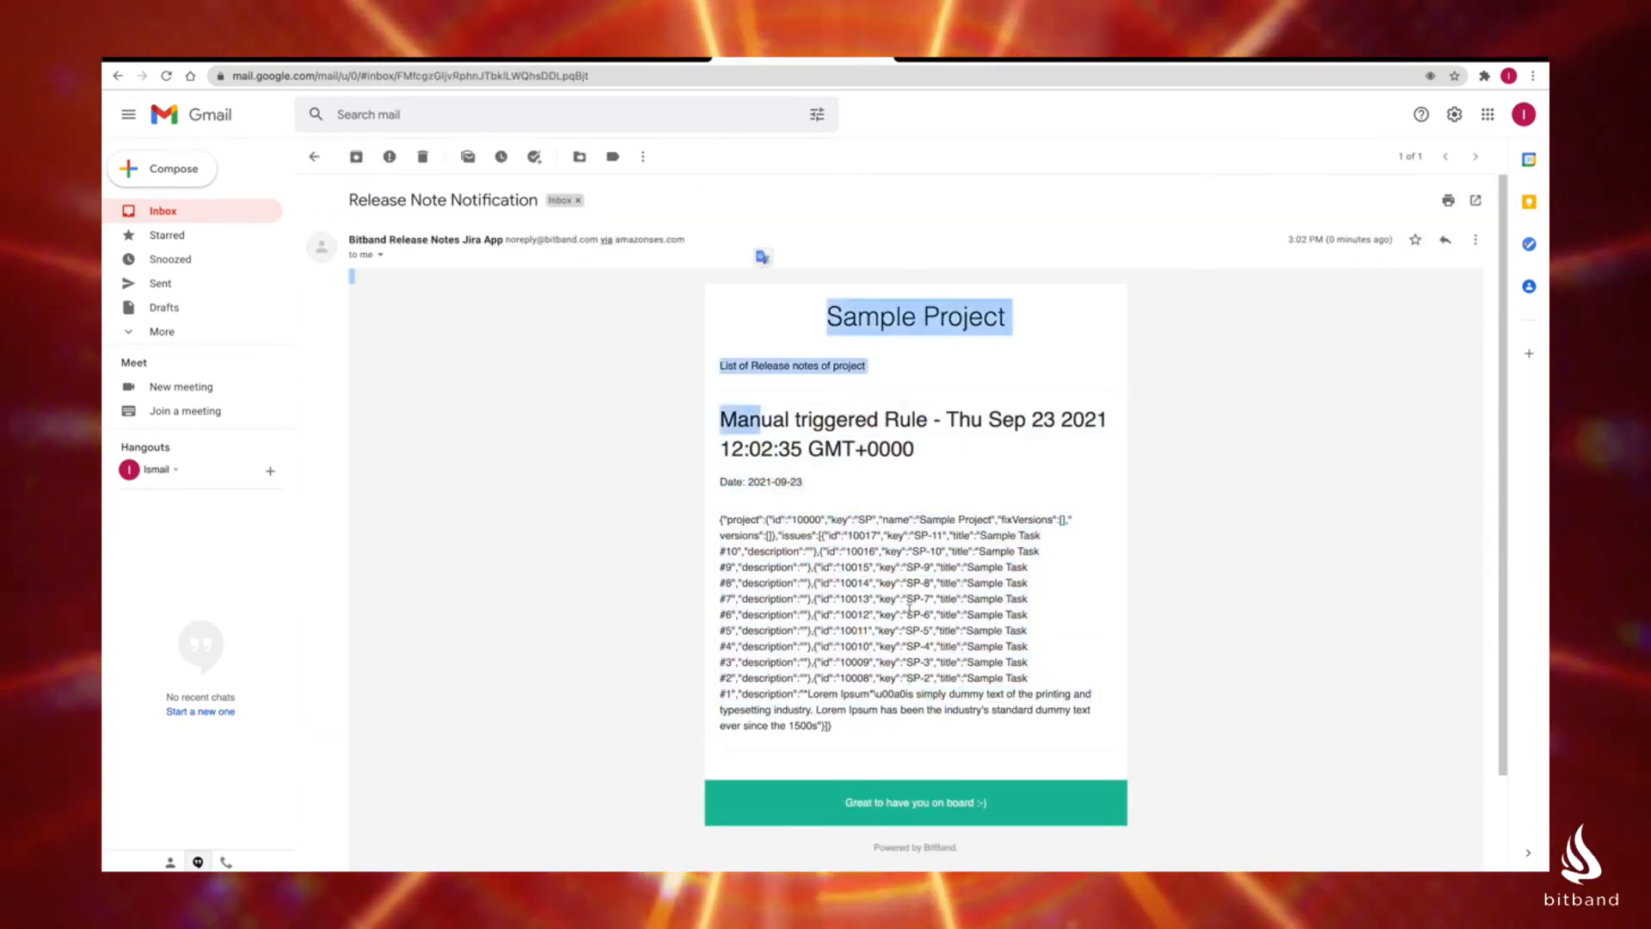
left_click(914, 619)
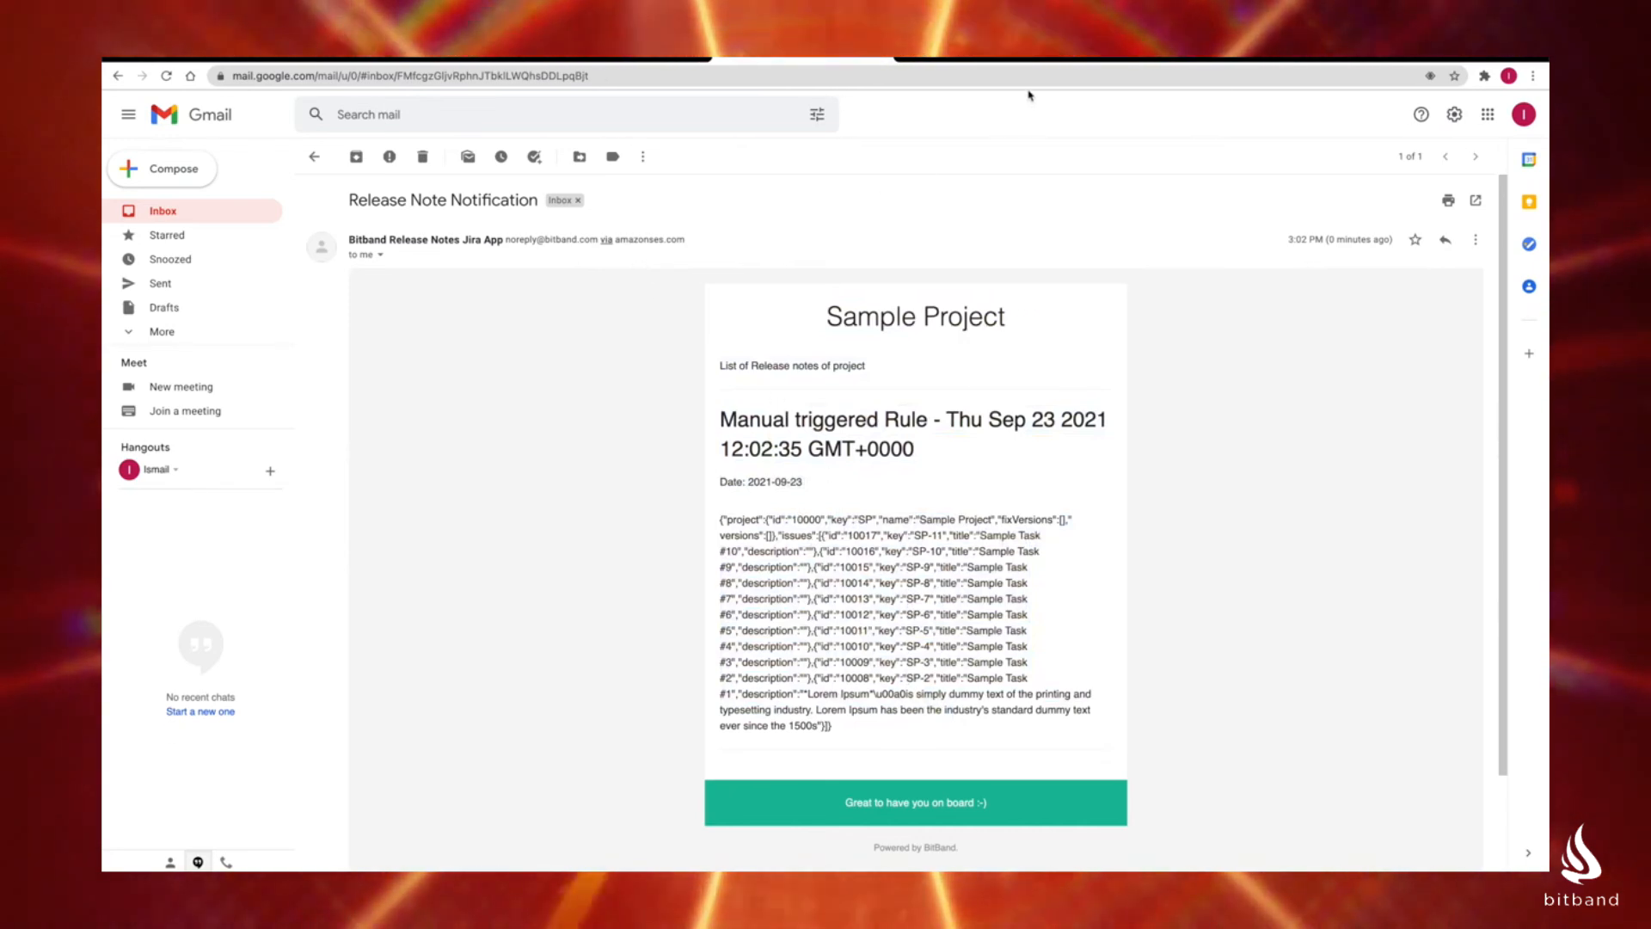
left_click(345, 60)
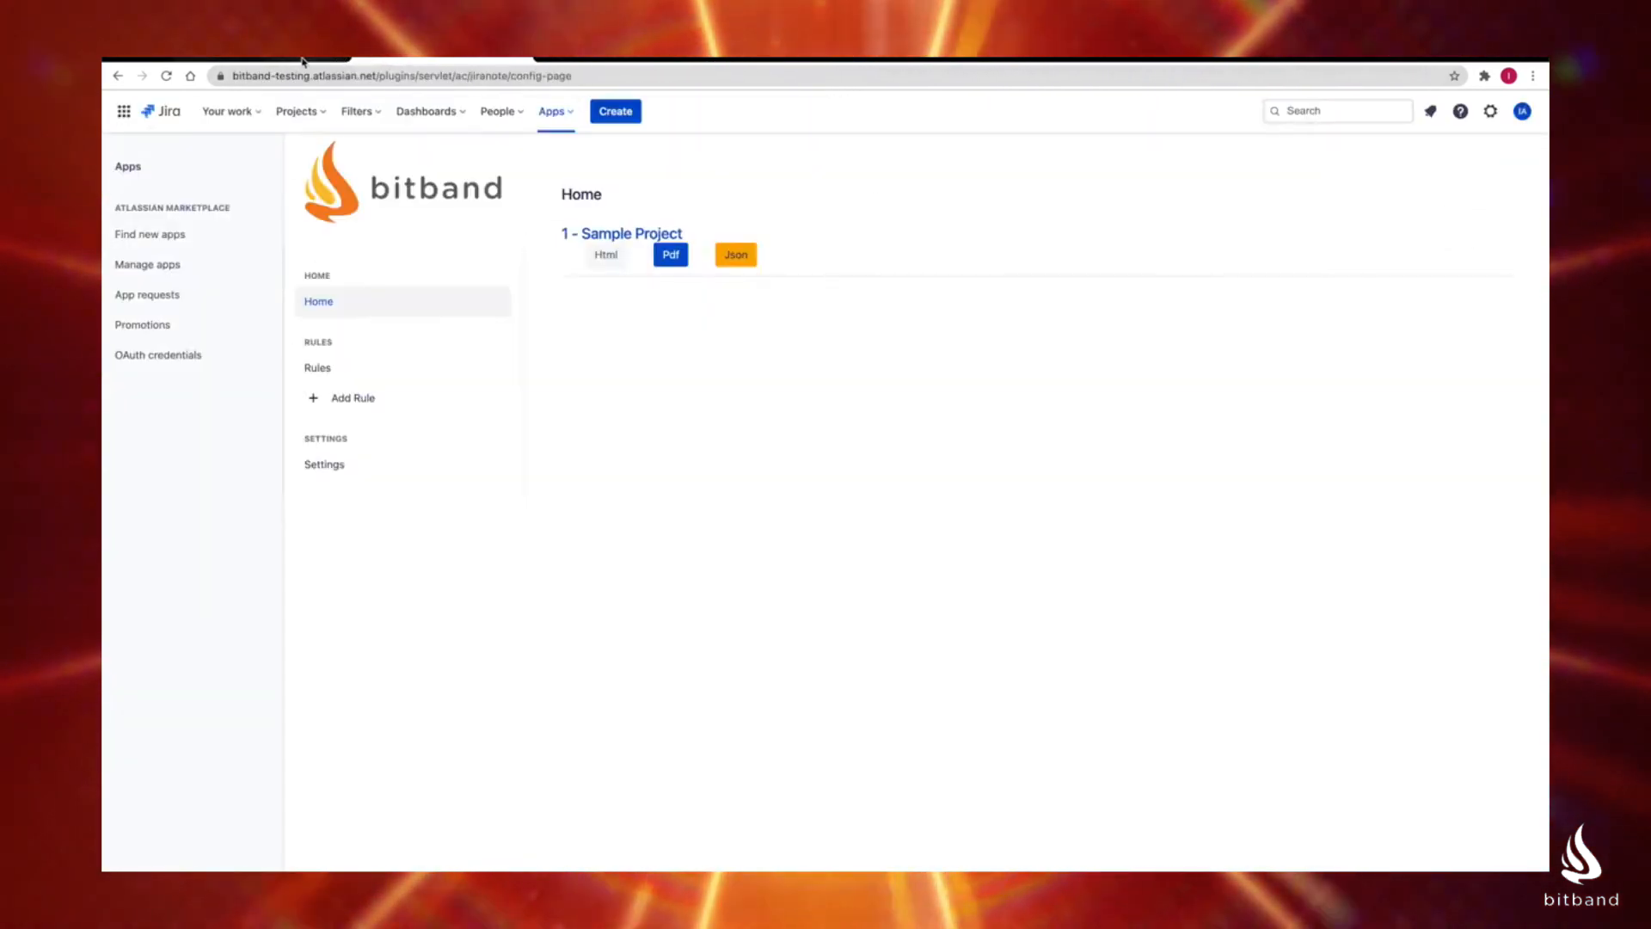